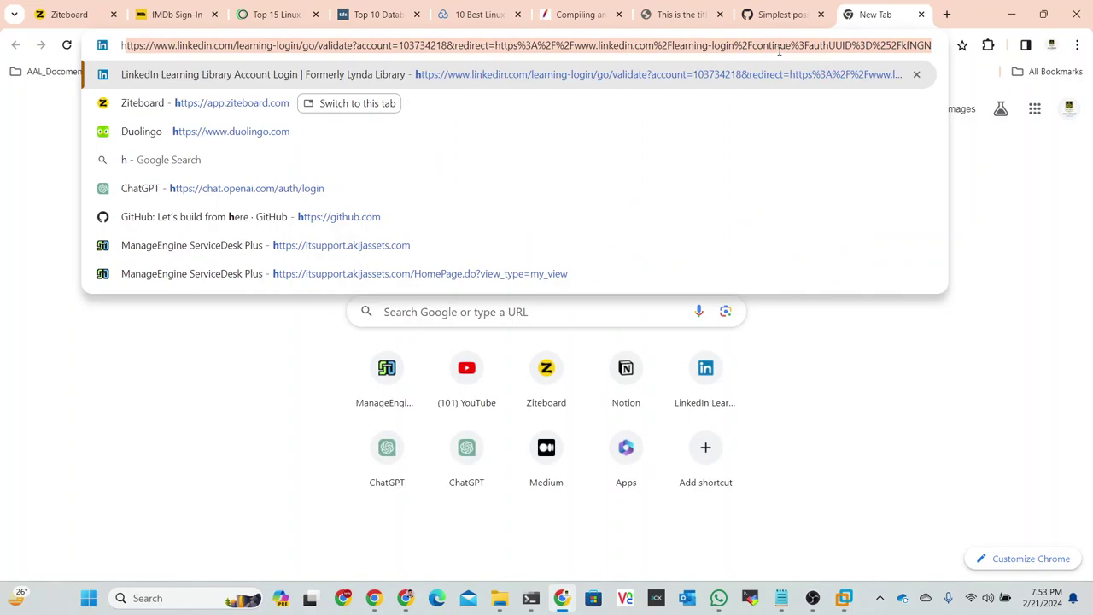
Search Google for "html school website"
type("tml s")
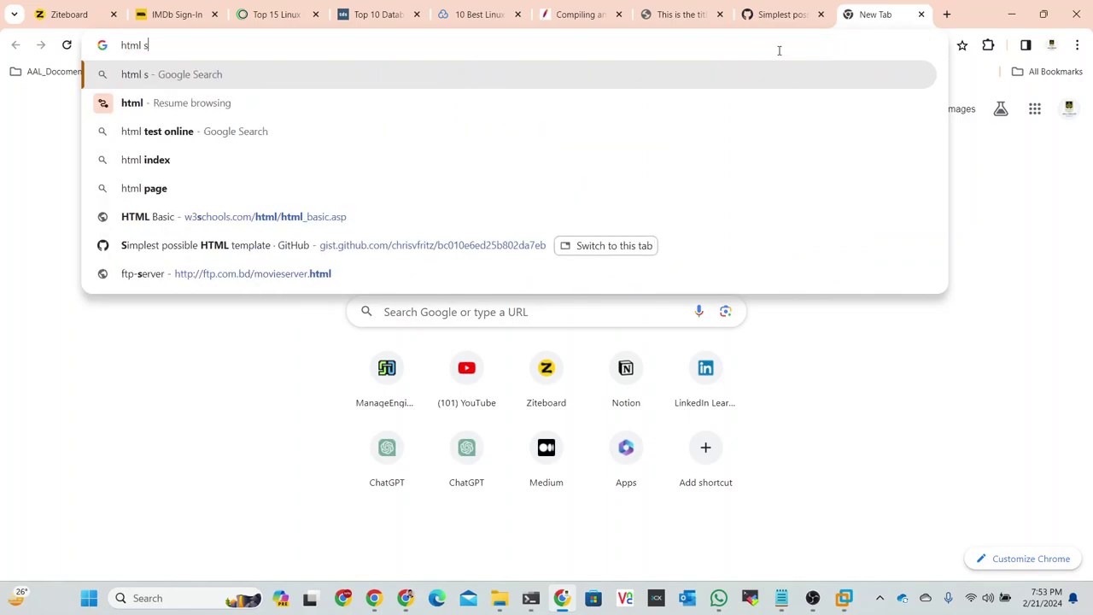
type("im")
key("BackSpace")
key("BackSpace")
key("BackSpace")
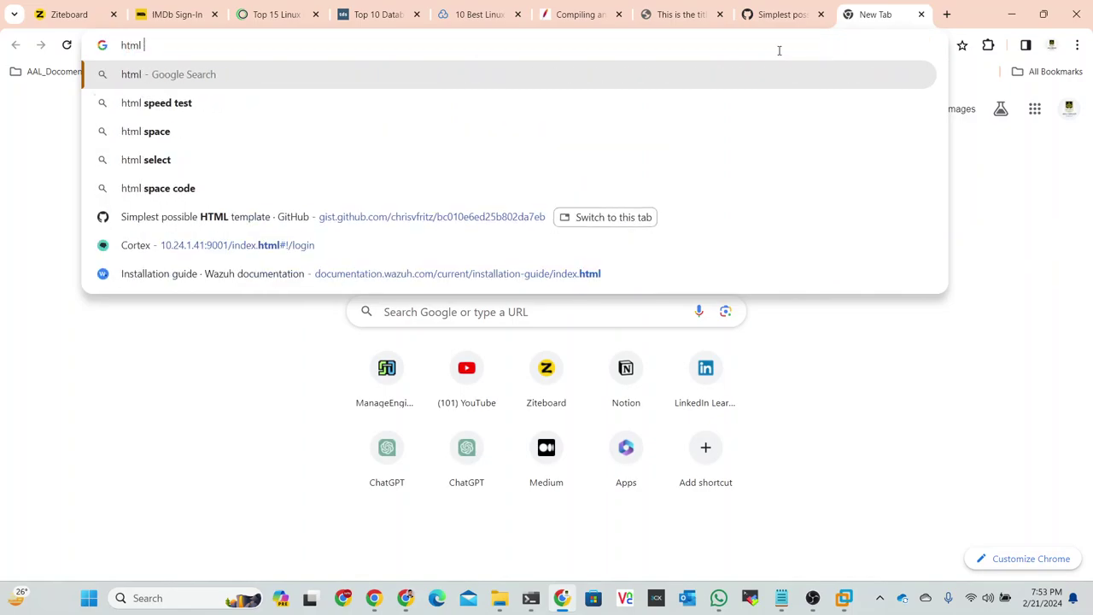
key("BackSpace")
type("scho")
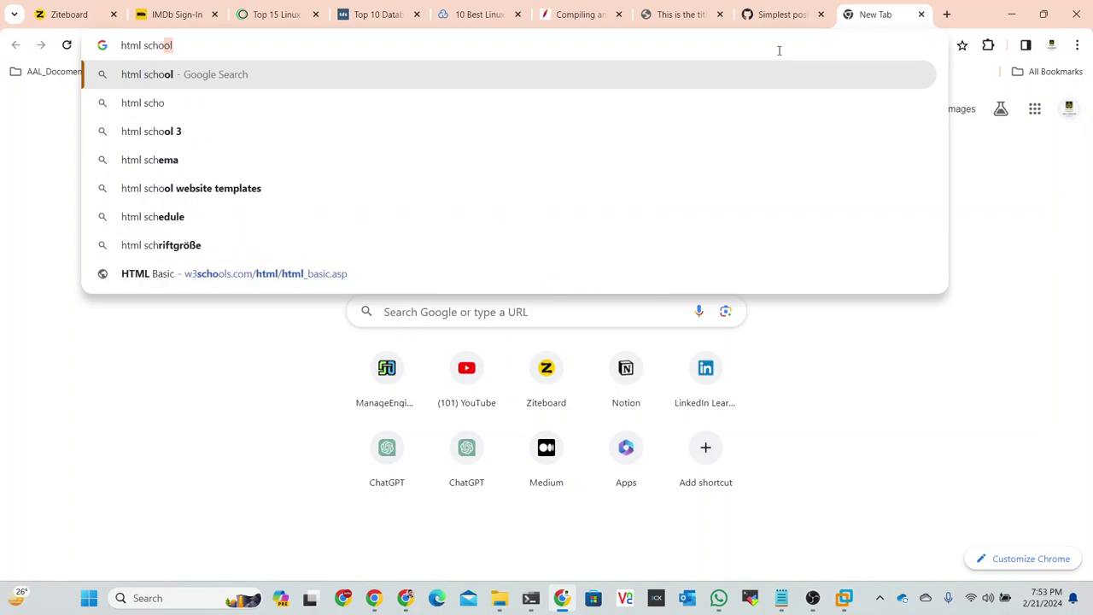
type("ll")
key("BackSpace")
key("BackSpace")
key("BackSpace")
key("BackSpace")
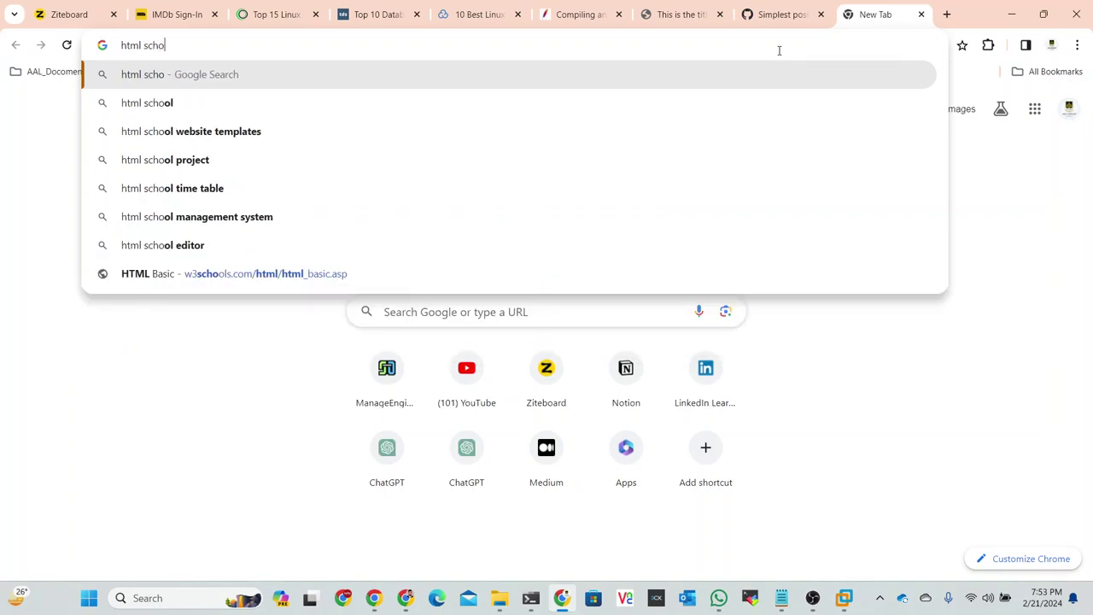
type("ool")
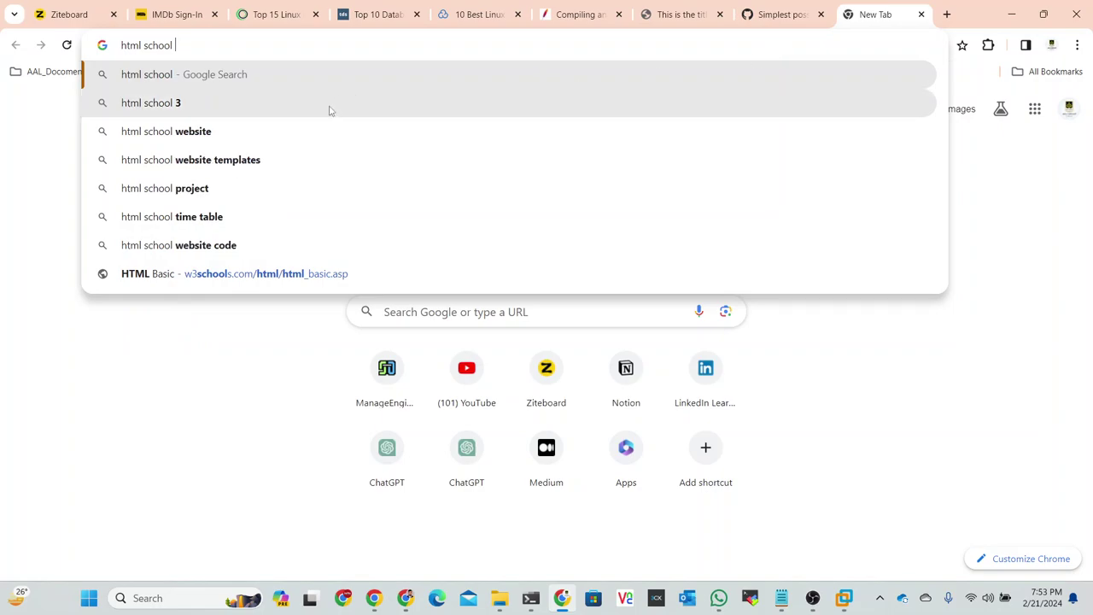
left_click(222, 137)
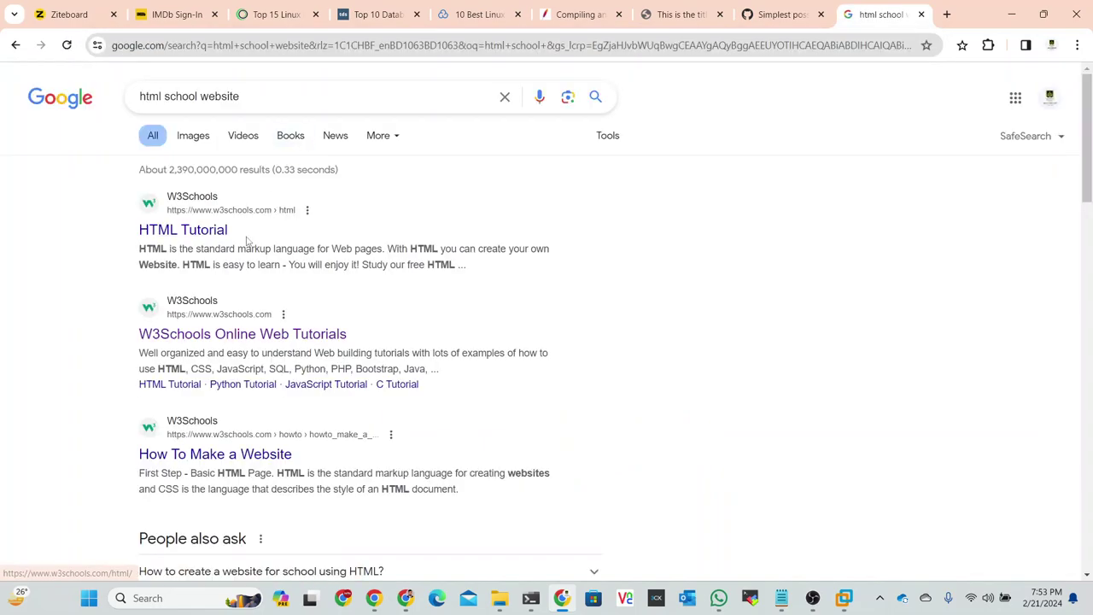
Refine the search to "html school website template github"
left_click(260, 101)
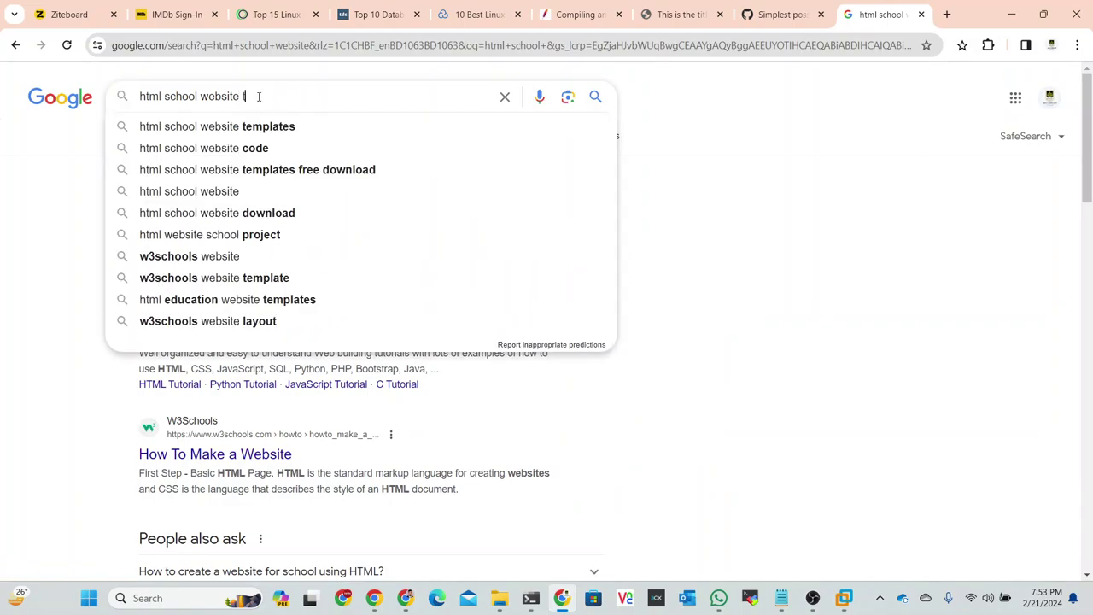
type("tanplate ")
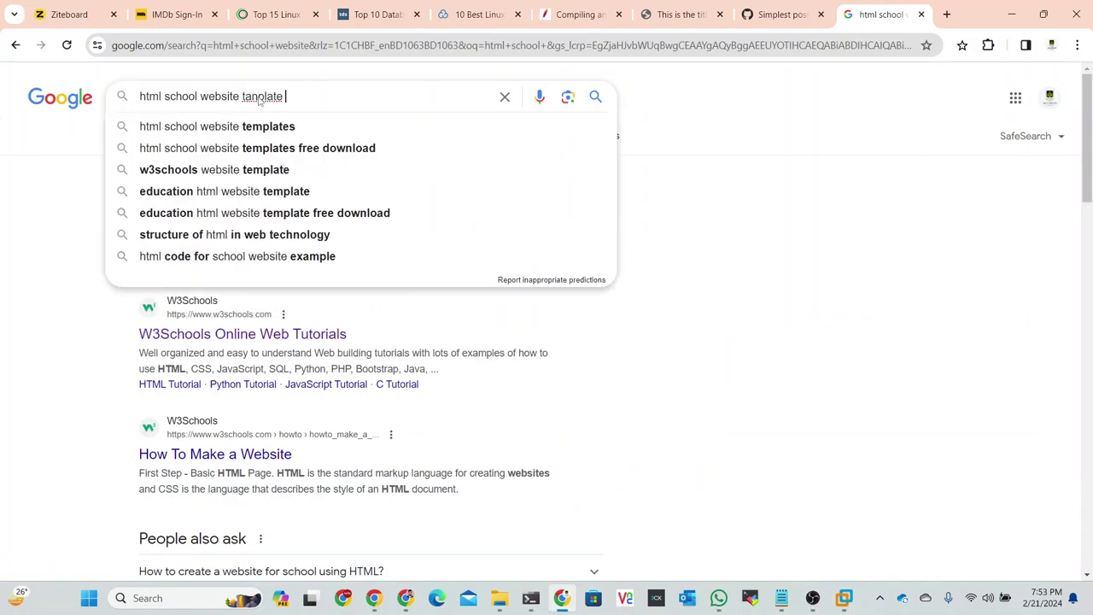
key("BackSpace")
key("BackSpace")
key("BackSpace")
key("BackSpace")
key("BackSpace")
key("BackSpace")
key("BackSpace")
key("BackSpace")
type("emplate github")
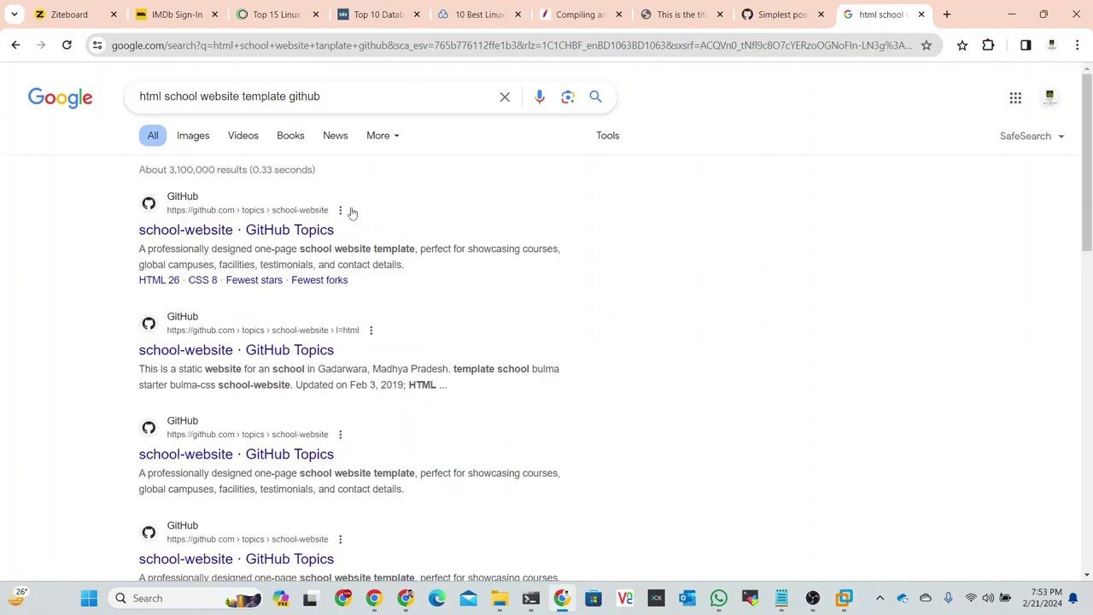
Open the HTML boilerplate repository listed first under GitHub's school-website topic and download it as a ZIP
left_click(192, 233)
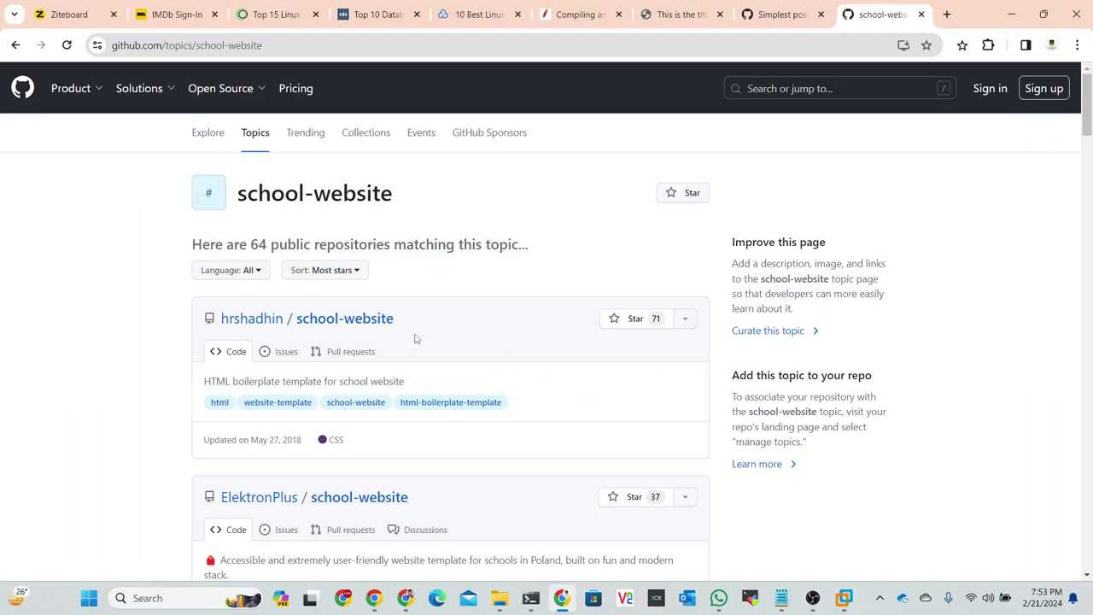
left_click(317, 318)
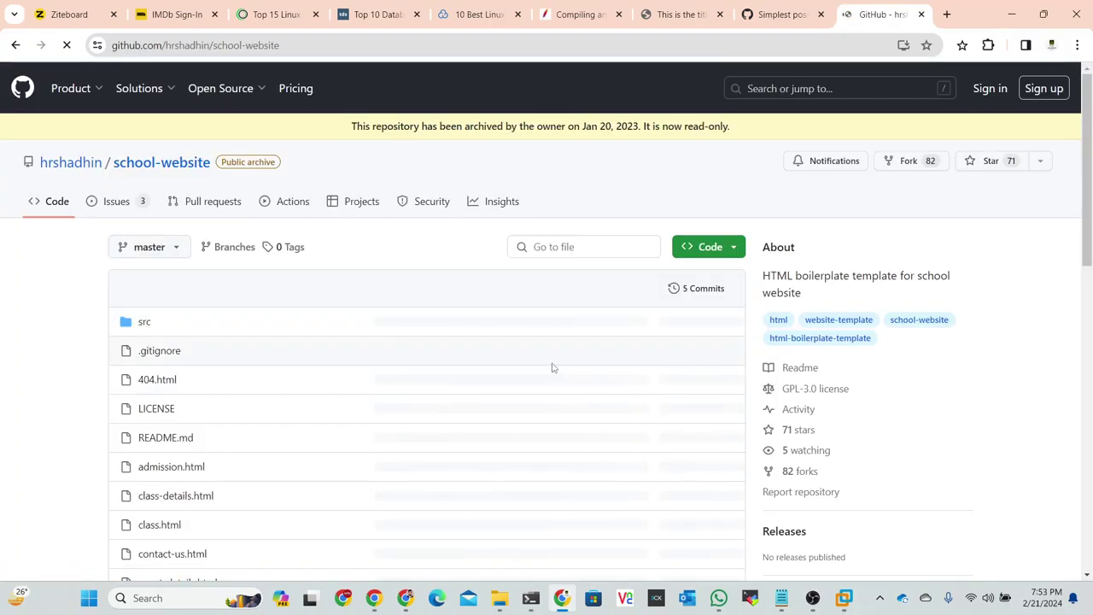
scroll(410, 367, "down", 10)
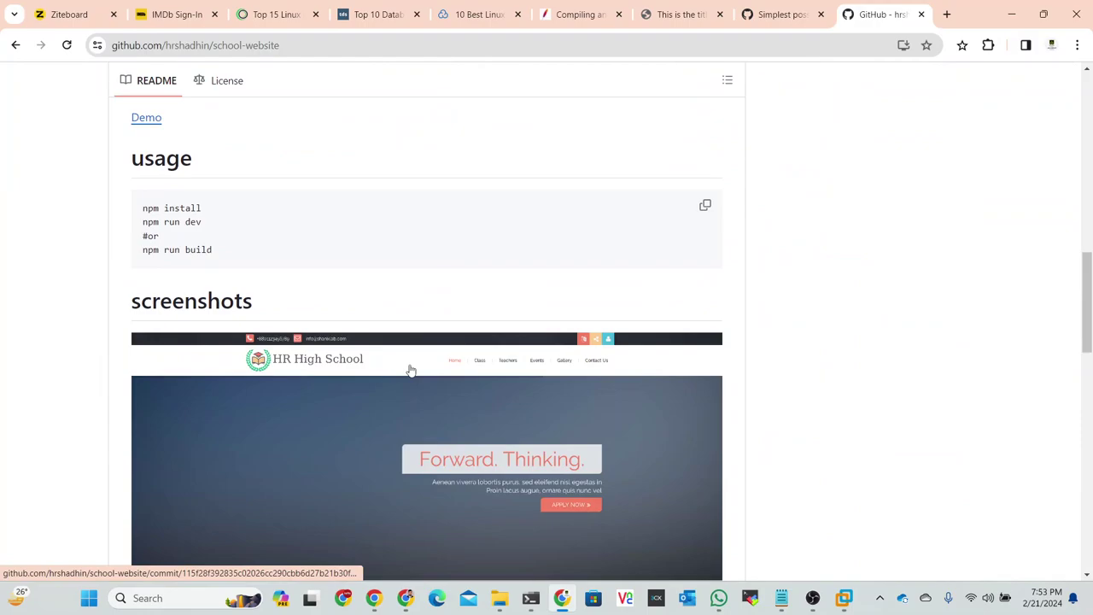
scroll(410, 367, "down", 3)
scroll(340, 215, "down", 3)
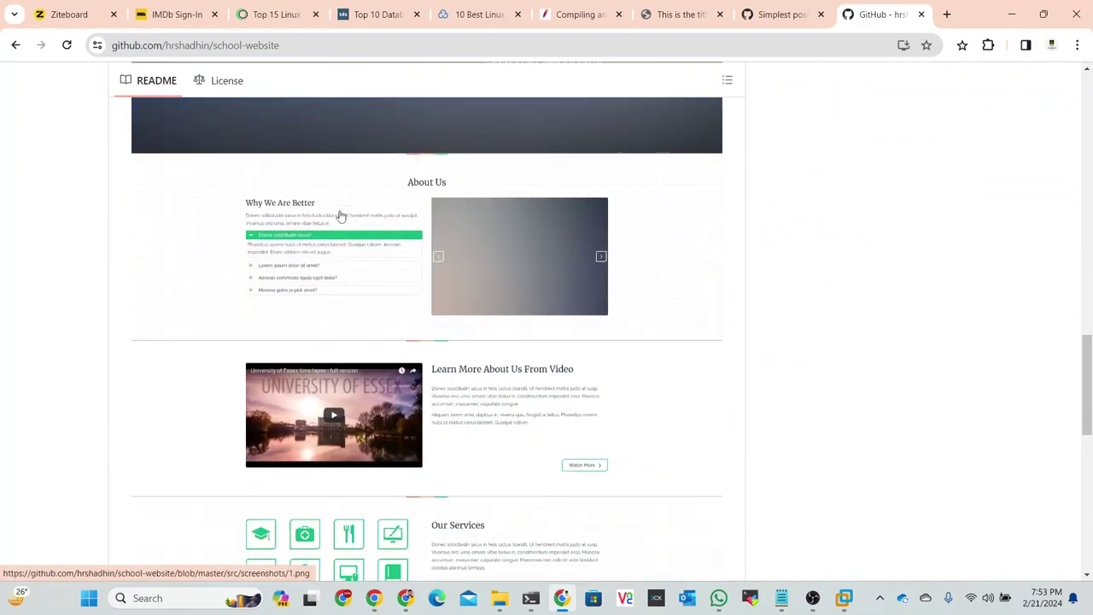
scroll(340, 215, "down", 3)
scroll(544, 385, "up", 15)
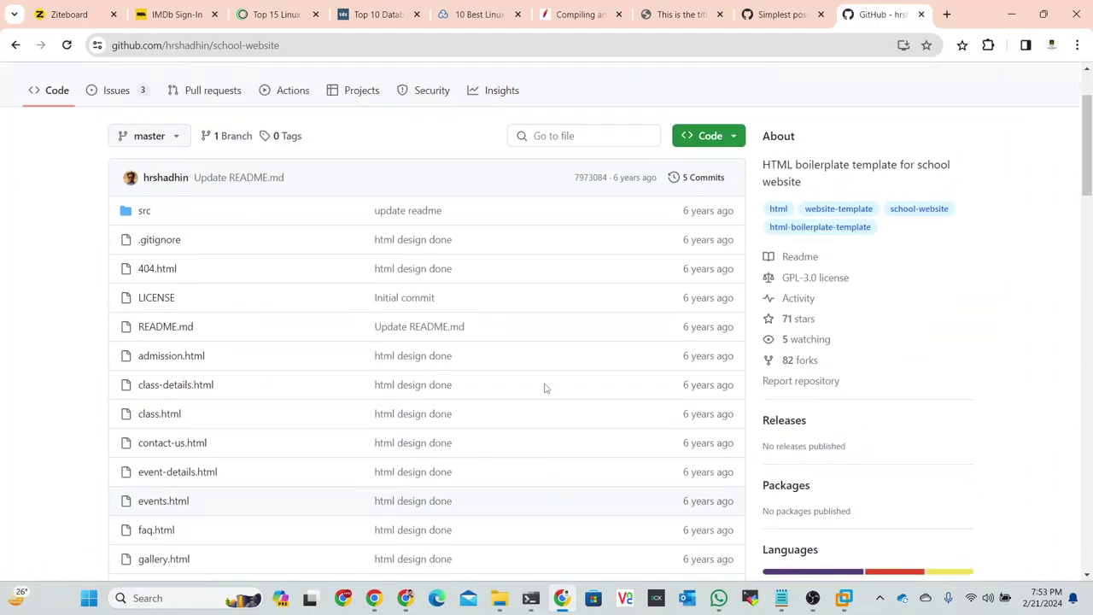
scroll(544, 387, "up", 2)
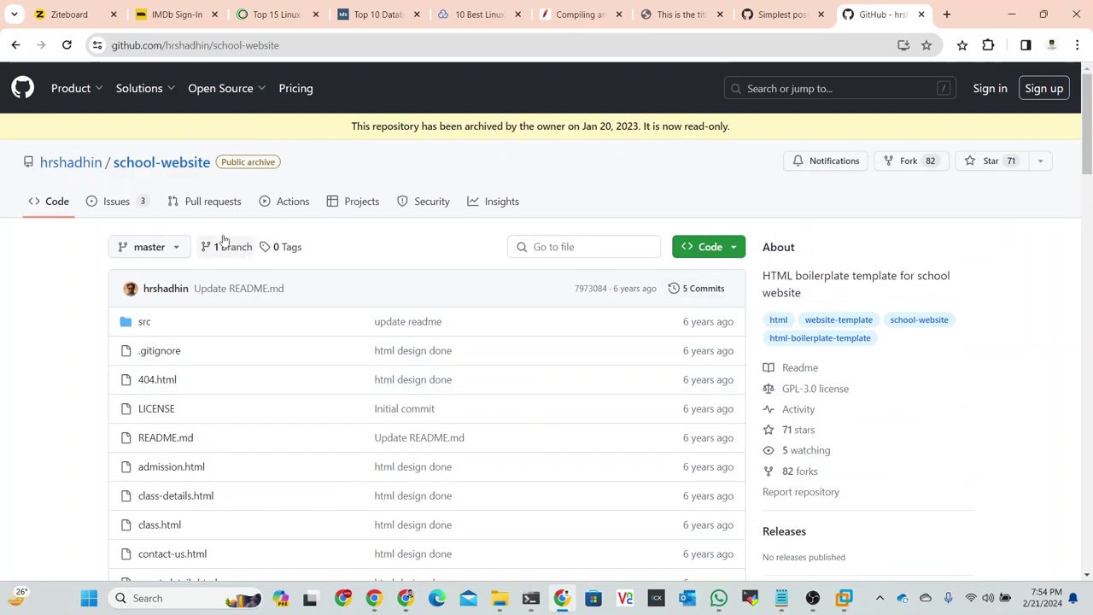
left_click(704, 249)
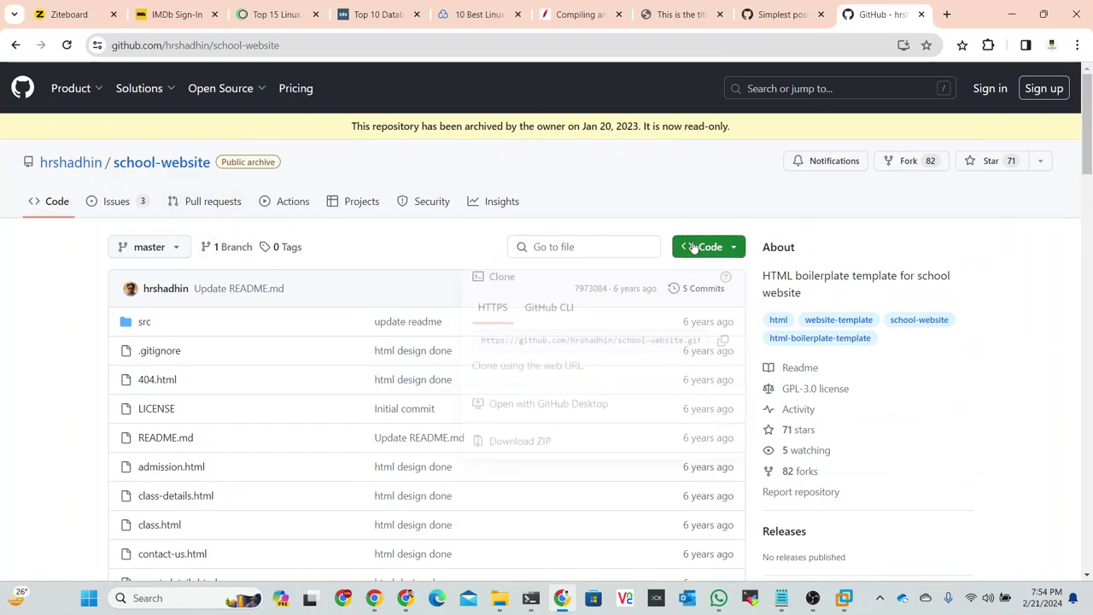
left_click(509, 445)
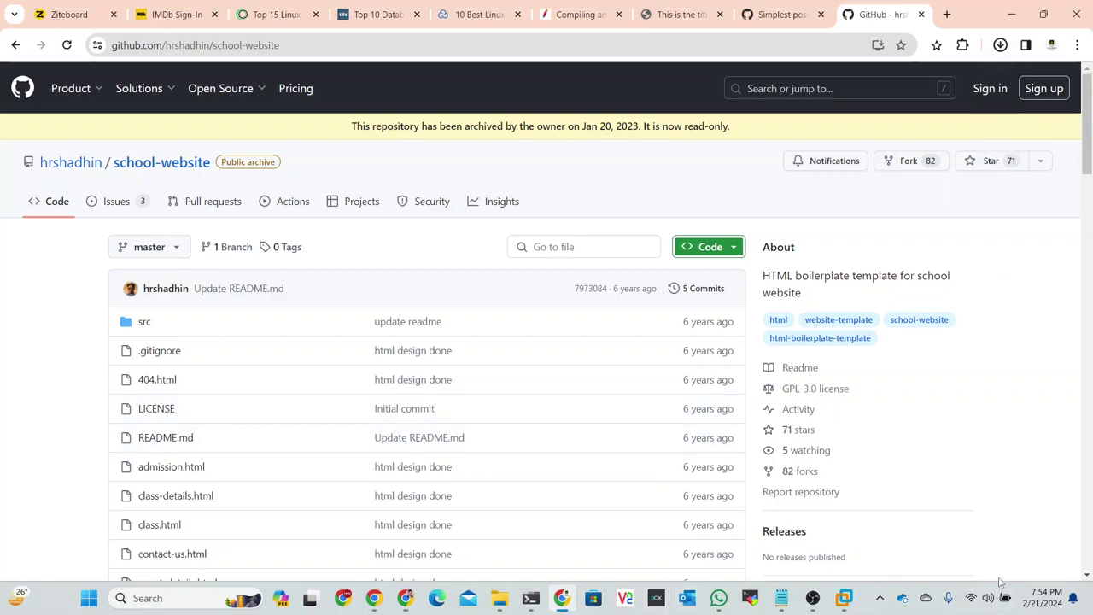
Launch WinSCP
left_click(191, 596)
type("winSCP")
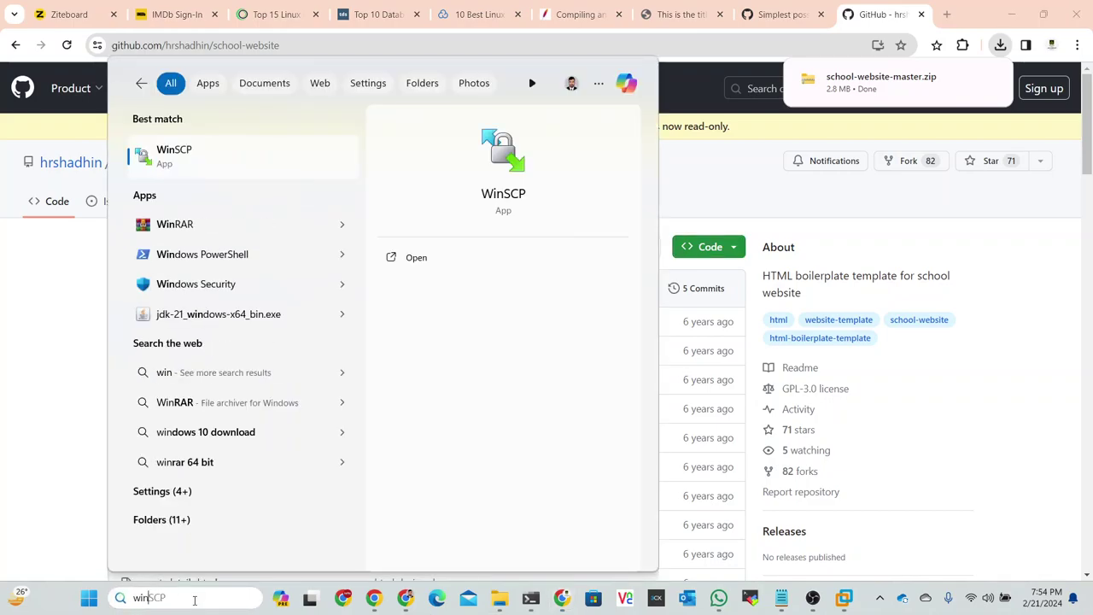
left_click(202, 149)
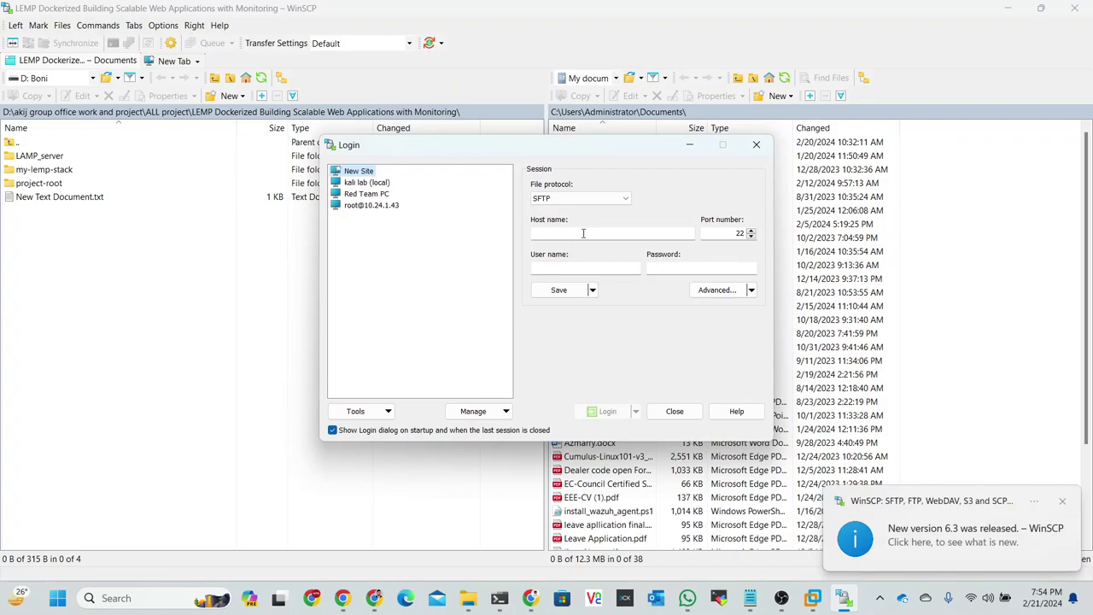
left_click(583, 233)
type("192.16")
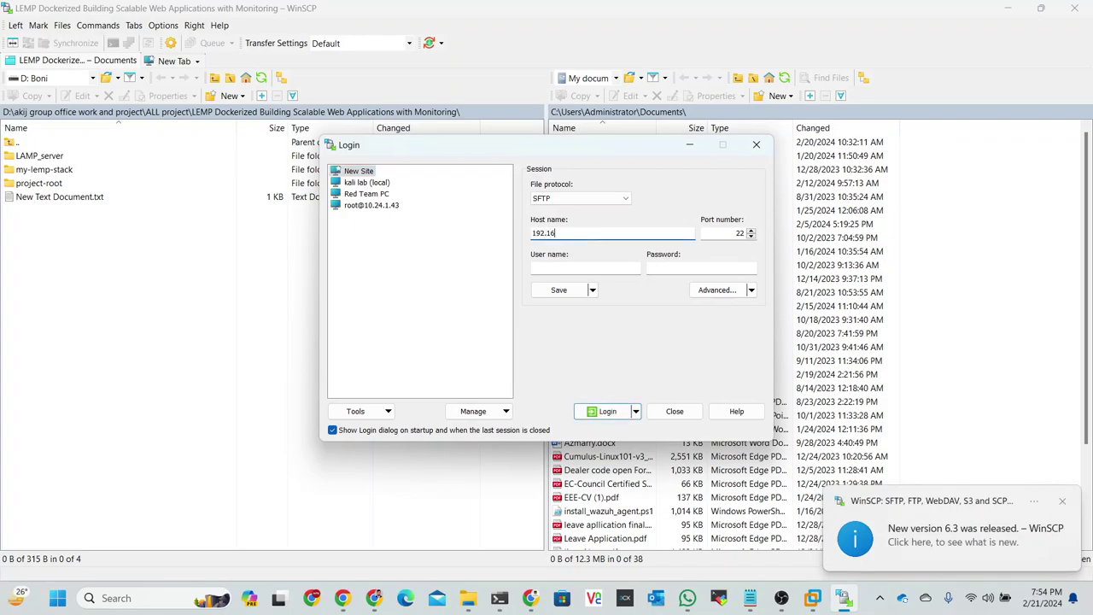
type("8.80")
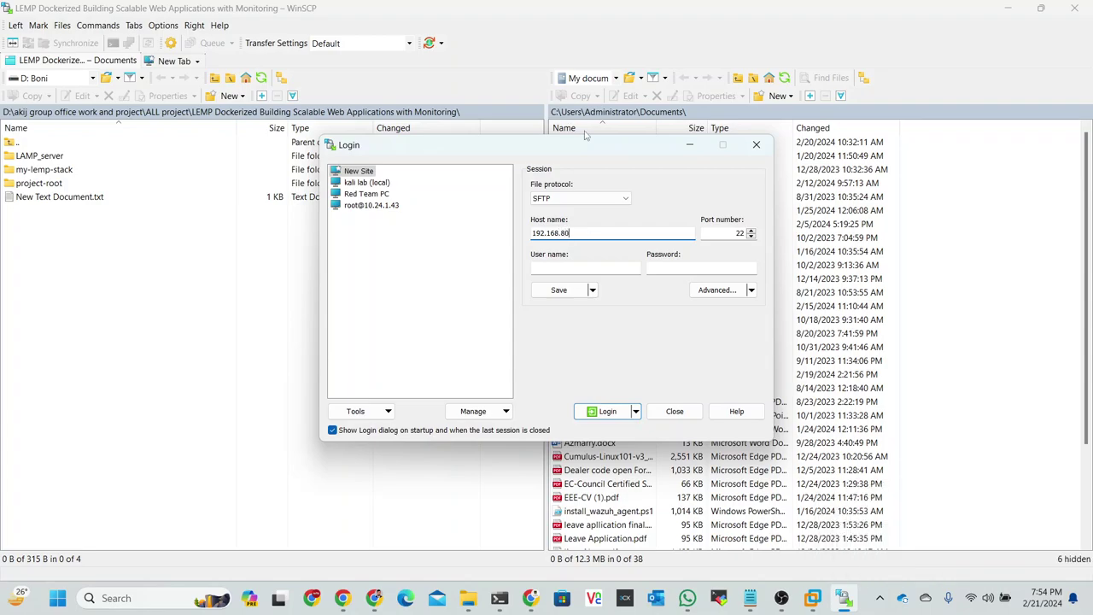
In the server's terminal, list the network interfaces with "ip a" and copy the ens33 IPv4 address
left_click(499, 597)
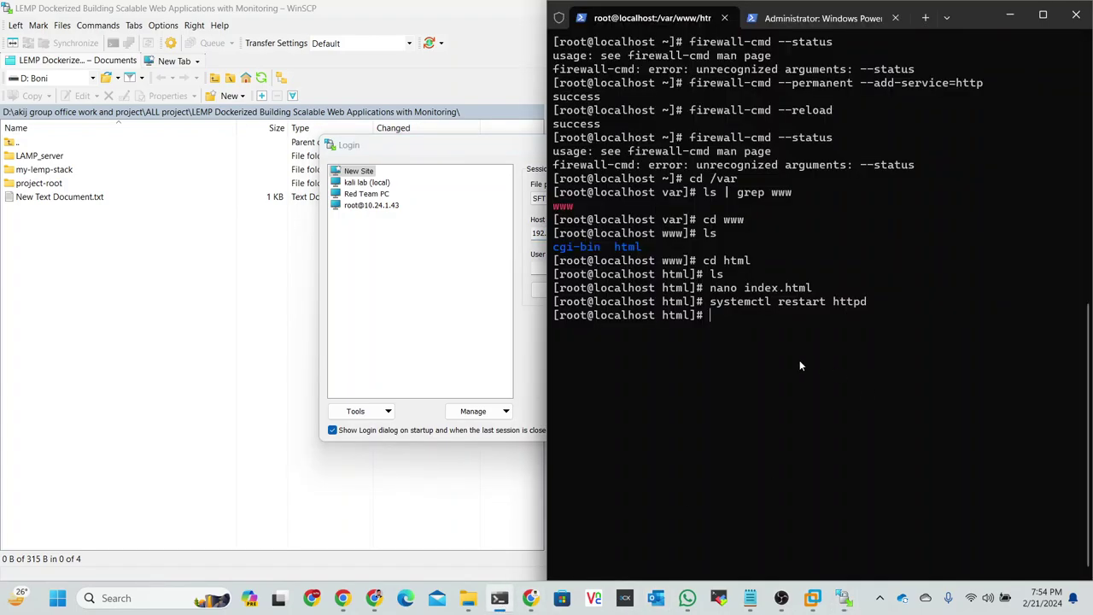
type("ip a")
key("Return")
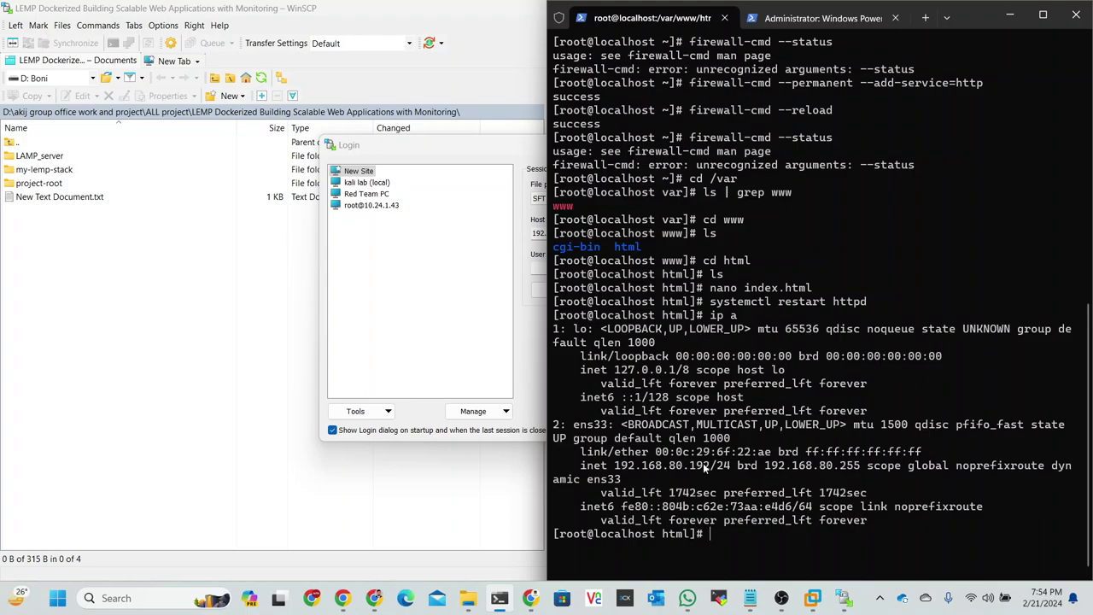
left_click_drag(705, 466, 614, 468)
key("ctrl+c")
right_click(621, 469)
left_click(1000, 15)
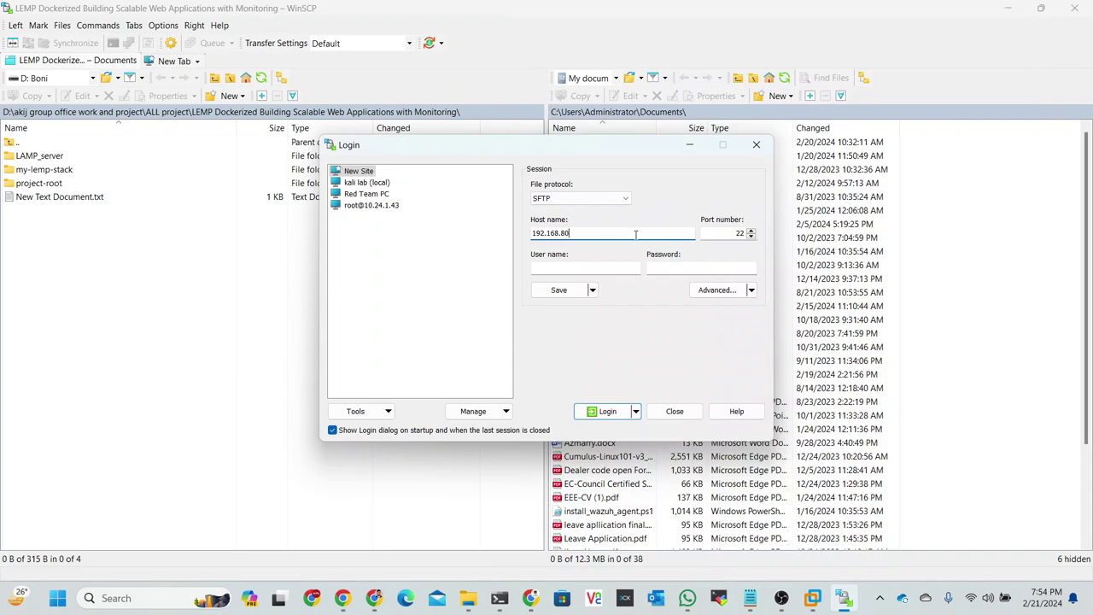
Log in over SFTP to host 192.168.80.192 as root with the account password, accepting the server's host key
left_click_drag(635, 234, 464, 243)
key("ctrl+v")
left_click(549, 268)
left_click(672, 268)
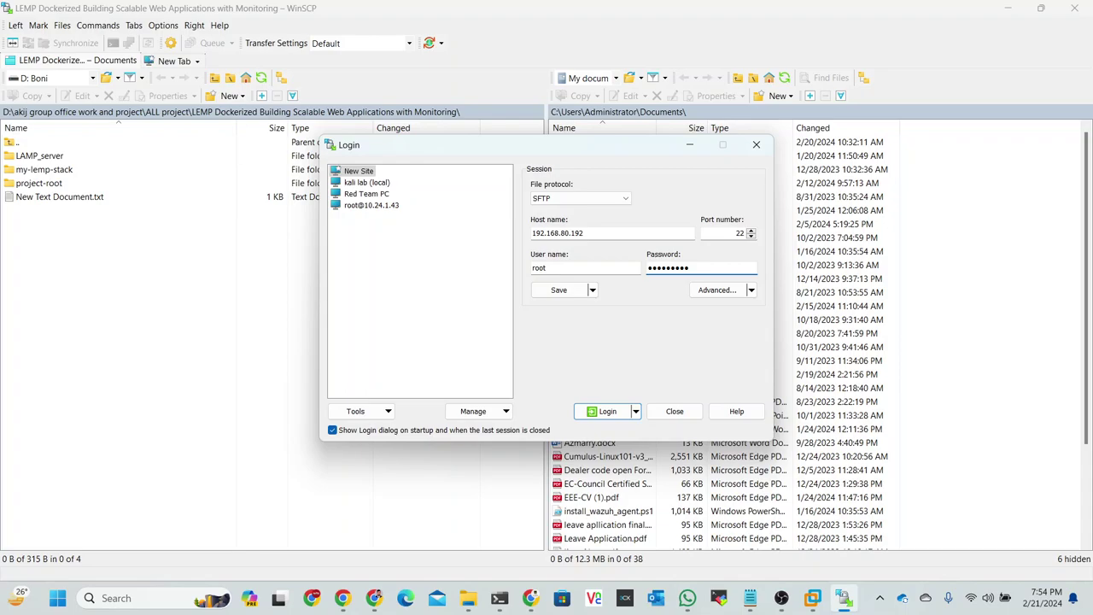
left_click(600, 411)
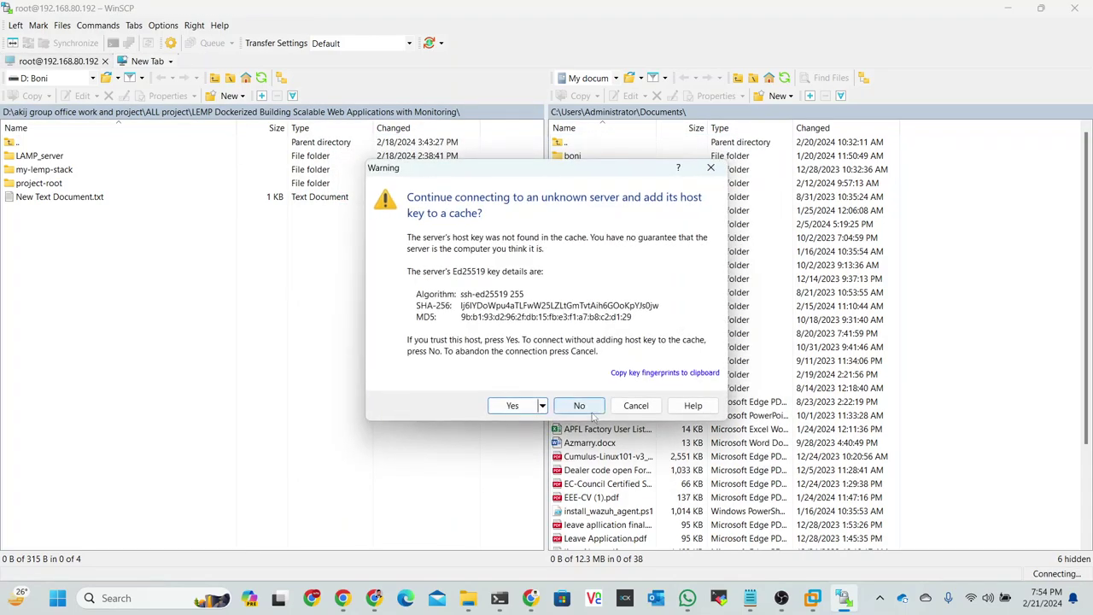
left_click(512, 406)
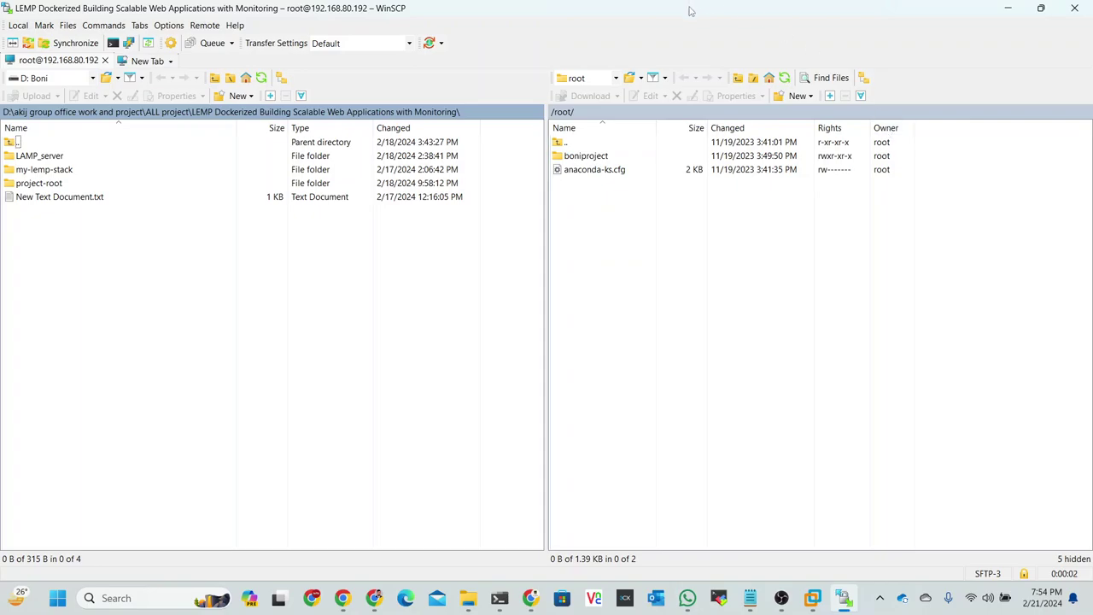
Shrink the WinSCP window off full screen and show the downloaded school-website-master.zip in its folder
left_click_drag(690, 10, 695, 256)
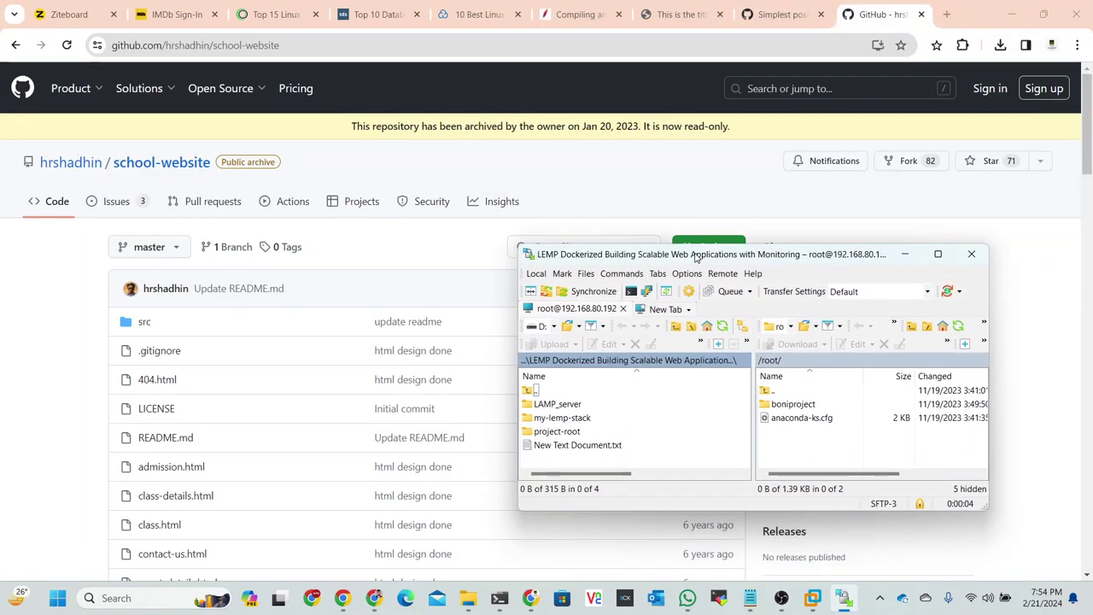
left_click(1000, 44)
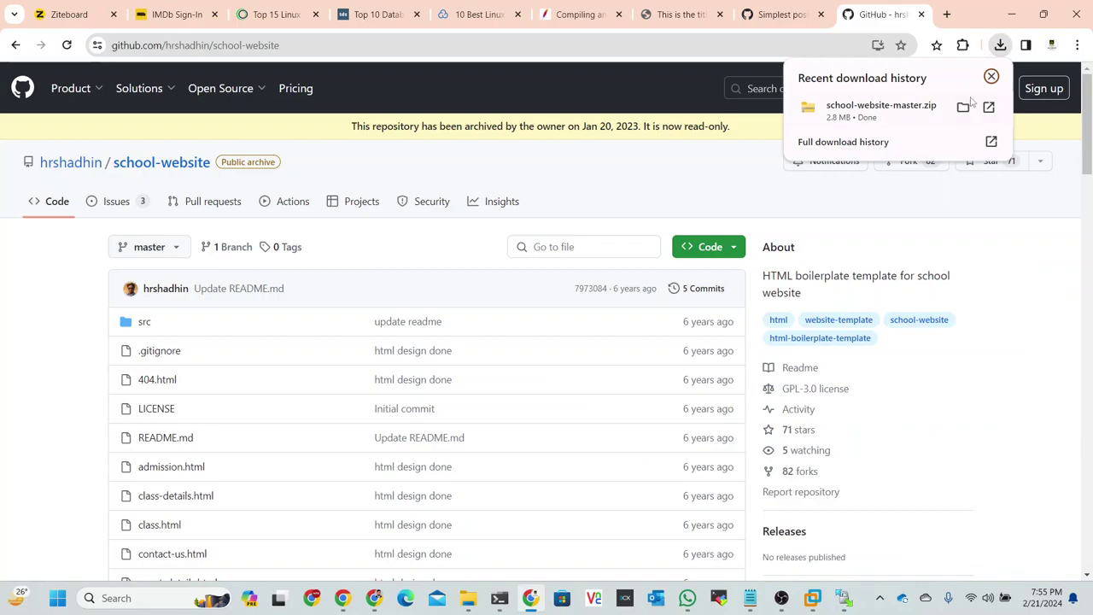
left_click(962, 107)
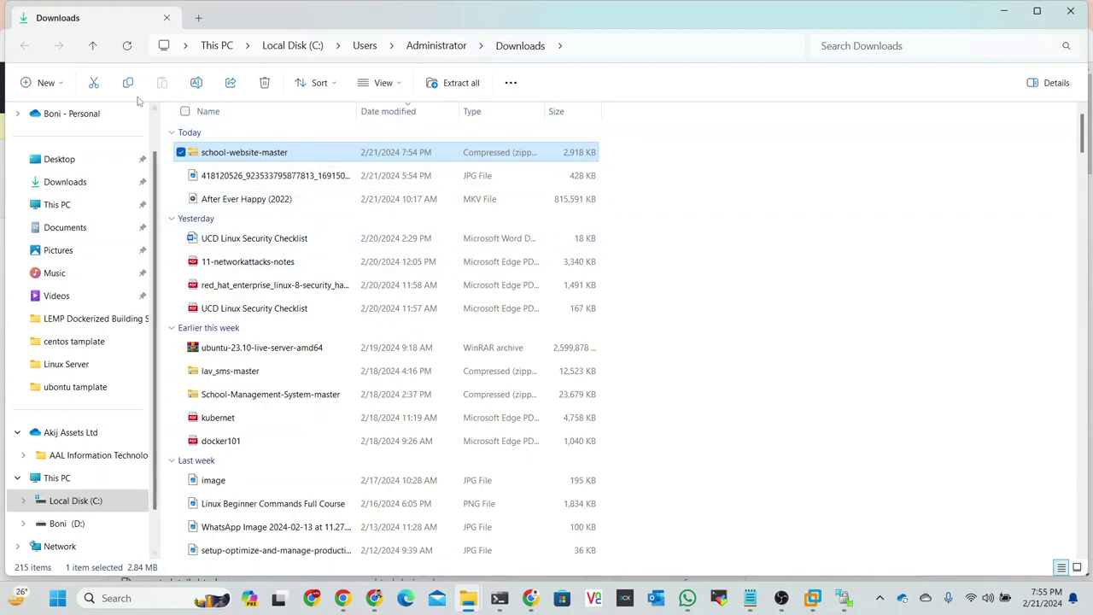
Create a Downloads folder named with the owner's first name followed by "school" and move the school-website-master archive into it
left_click(56, 85)
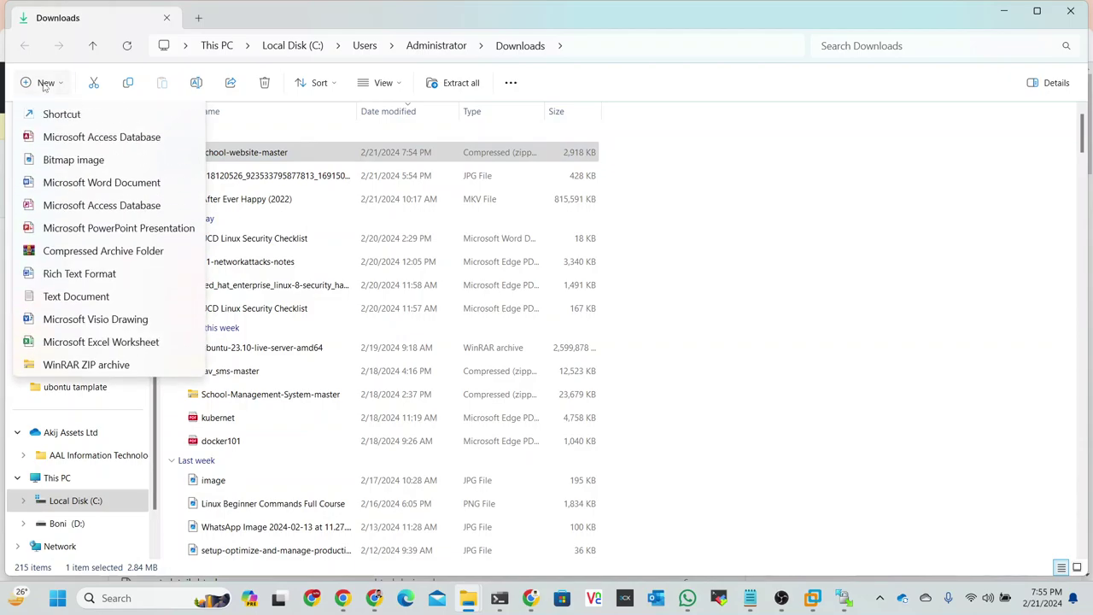
left_click(54, 113)
key("BackSpace")
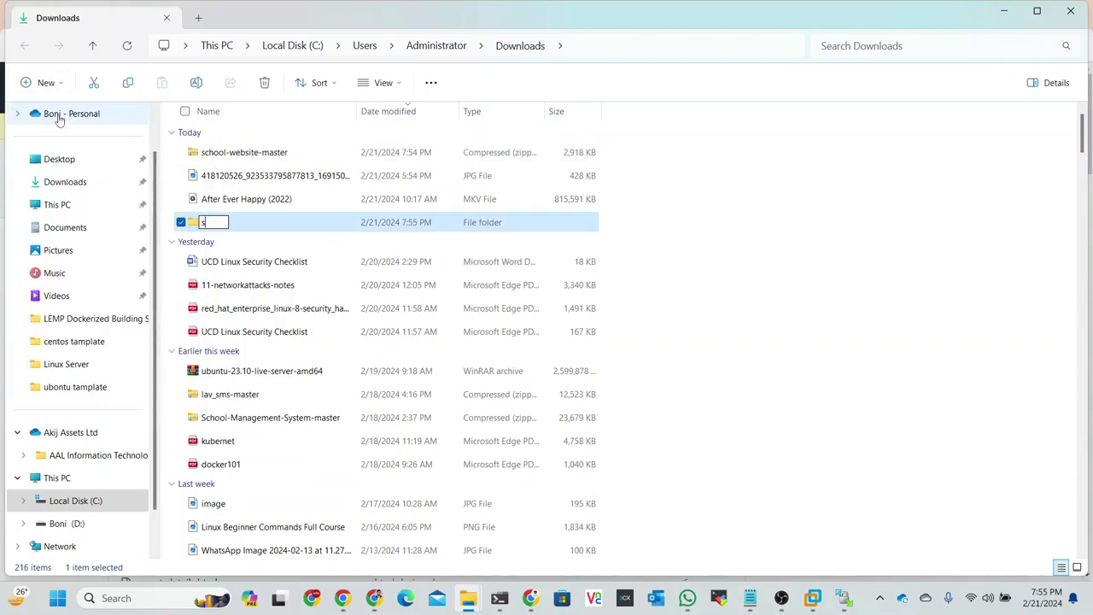
type("school")
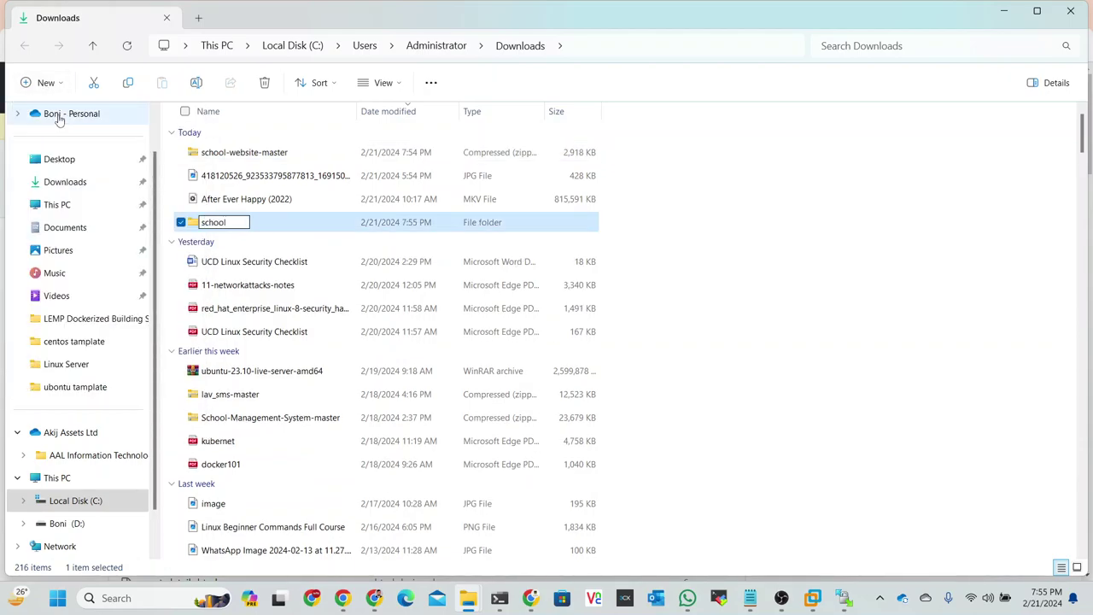
key("Home")
type("Boni")
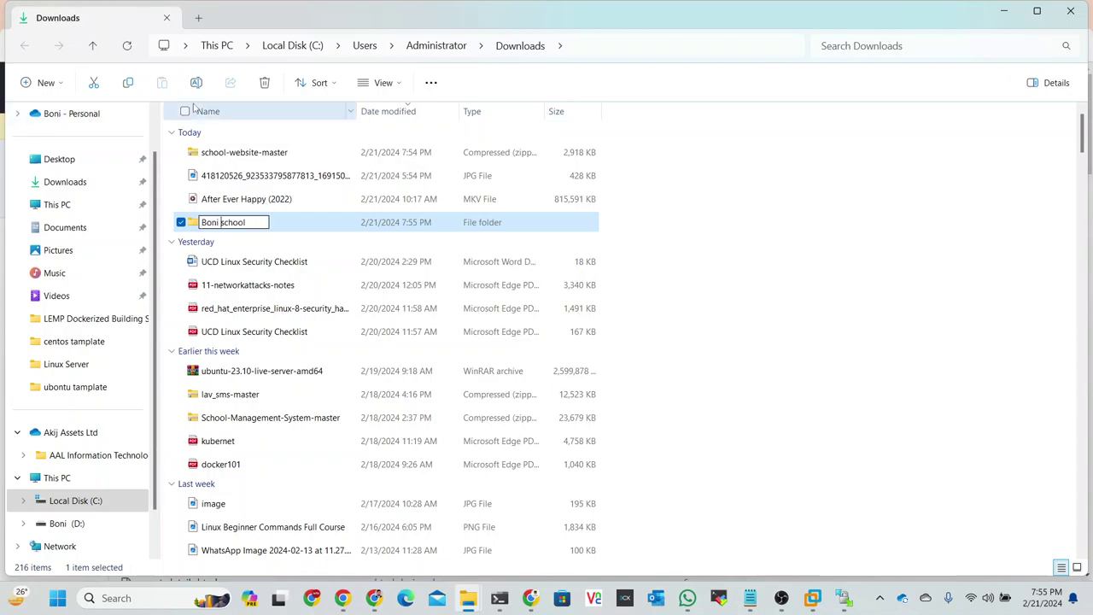
left_click(333, 261)
left_click_drag(241, 157, 227, 226)
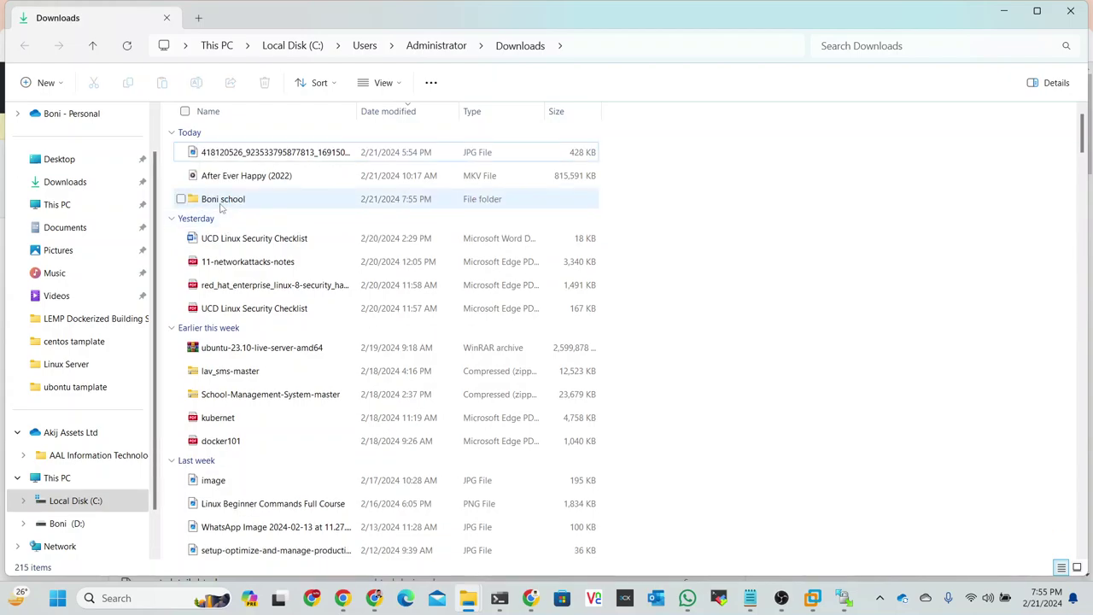
Open the new school folder in Downloads that holds the school-website-master archive
double_click(226, 201)
left_click(234, 159)
right_click(234, 158)
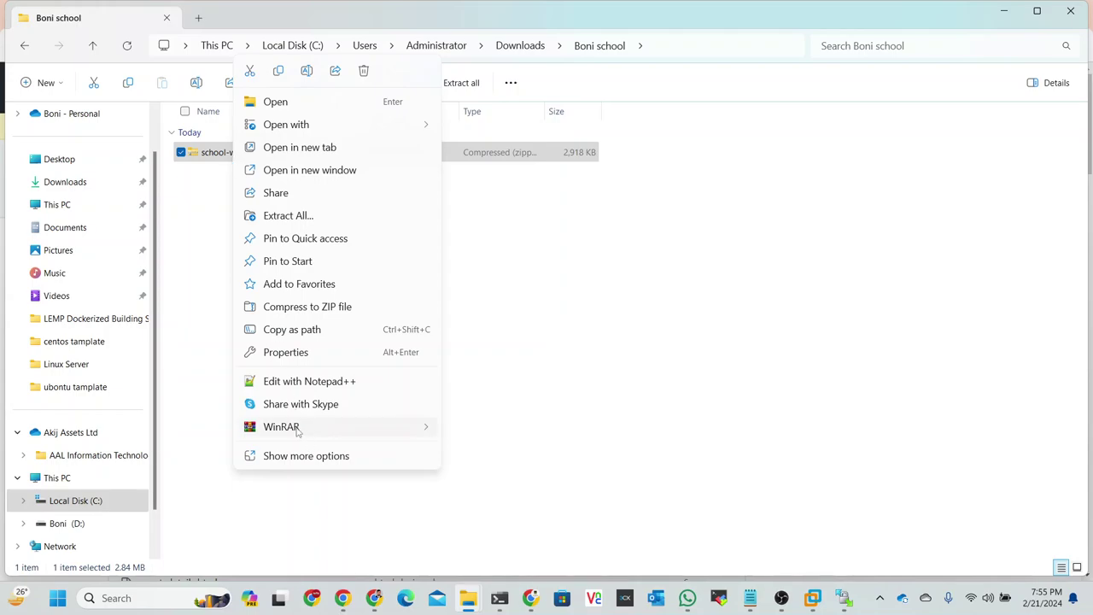
mouse_move(290, 430)
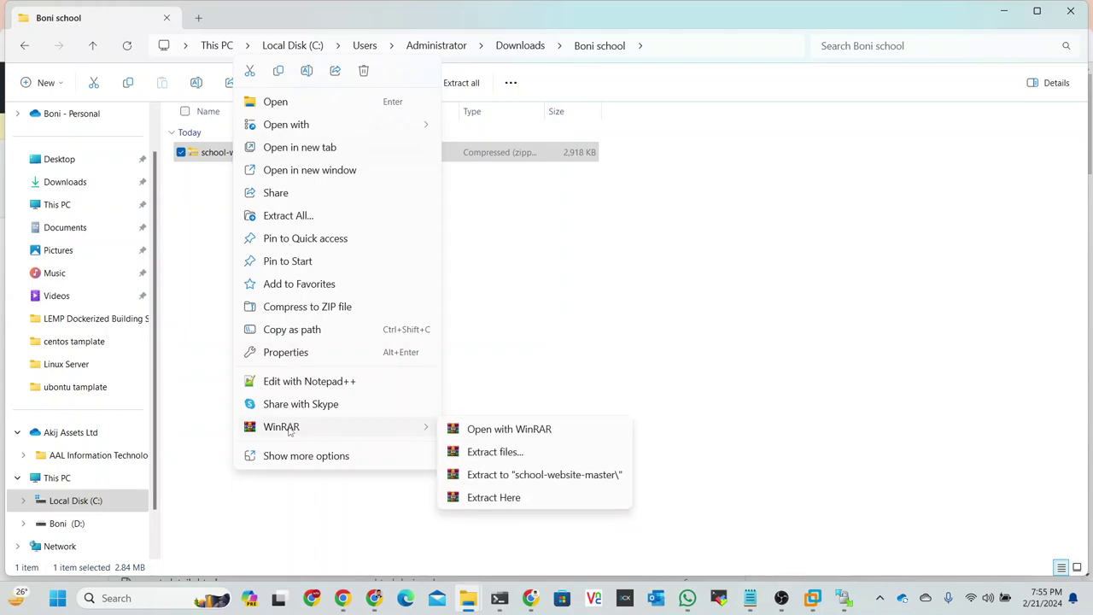
left_click(516, 455)
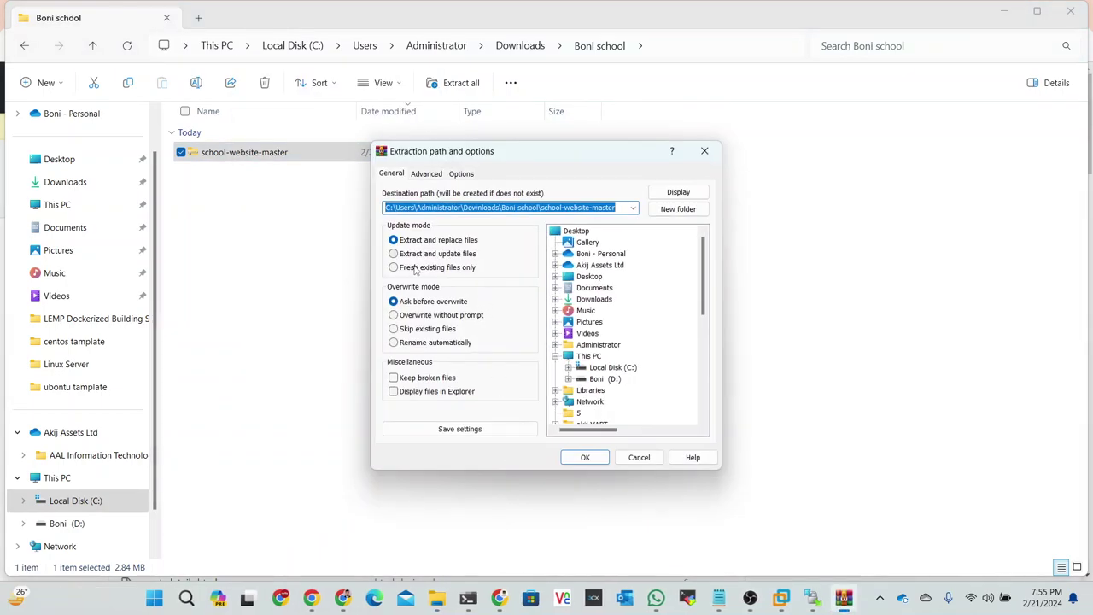
left_click(303, 289)
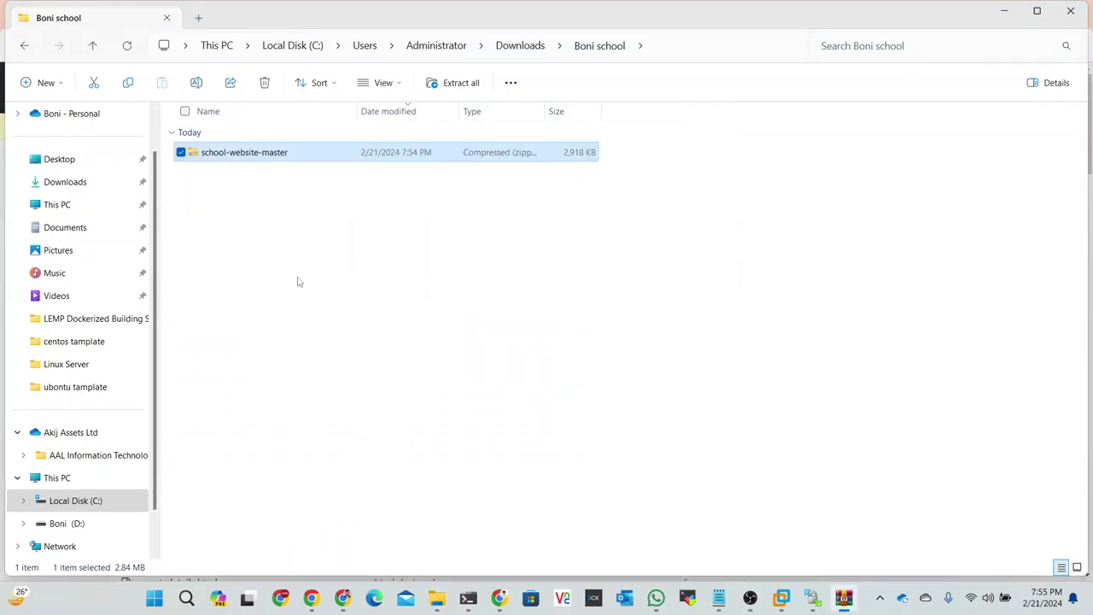
right_click(310, 159)
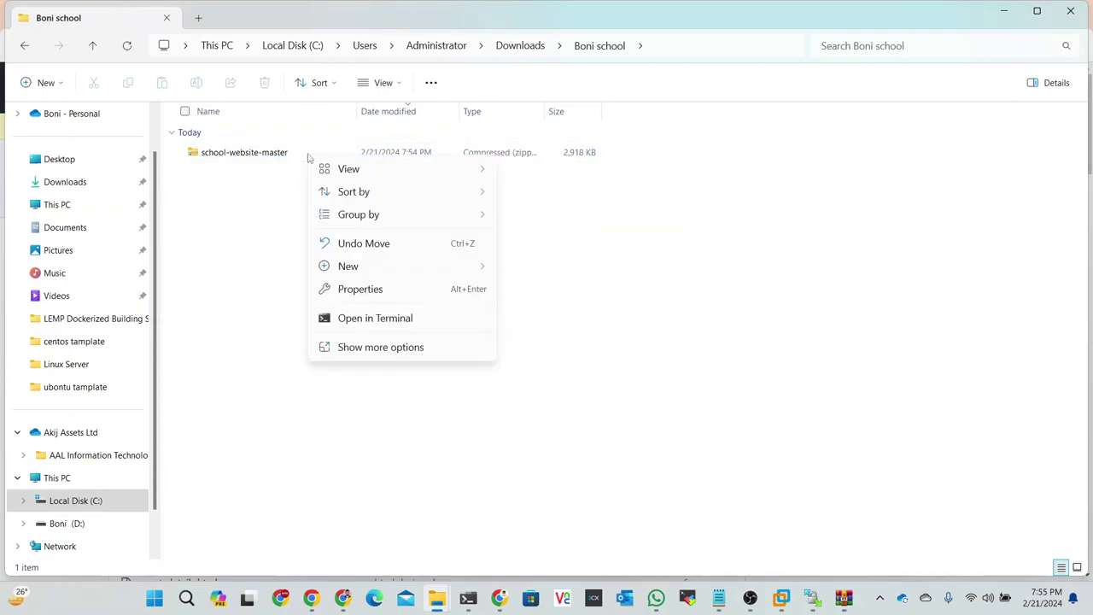
left_click(249, 255)
Extract the school-website-master archive directly into its current folder with WinRAR
left_click(229, 162)
right_click(229, 159)
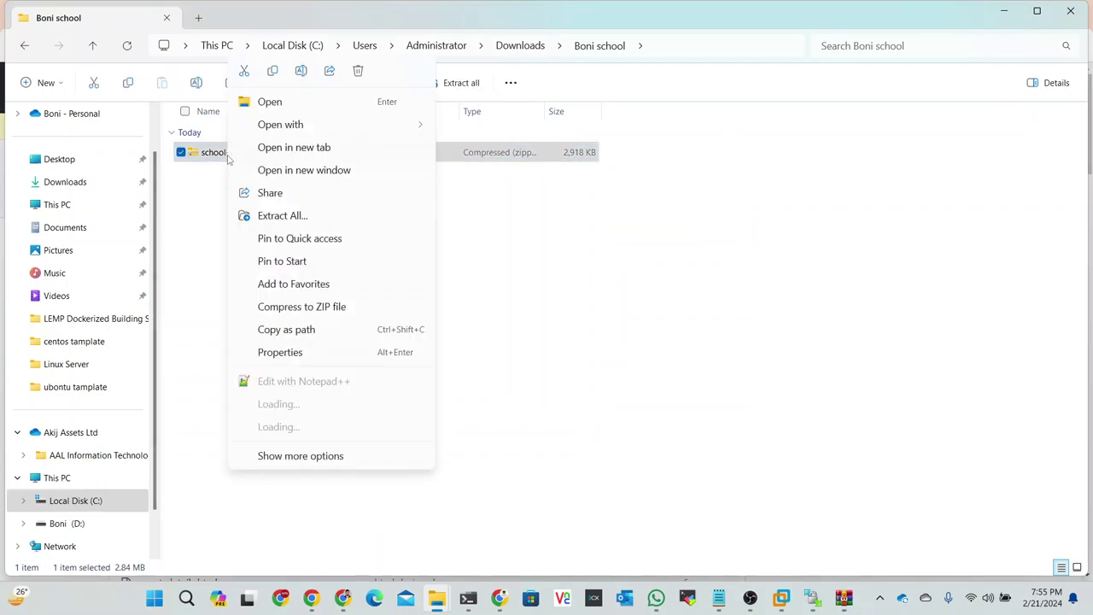
mouse_move(271, 428)
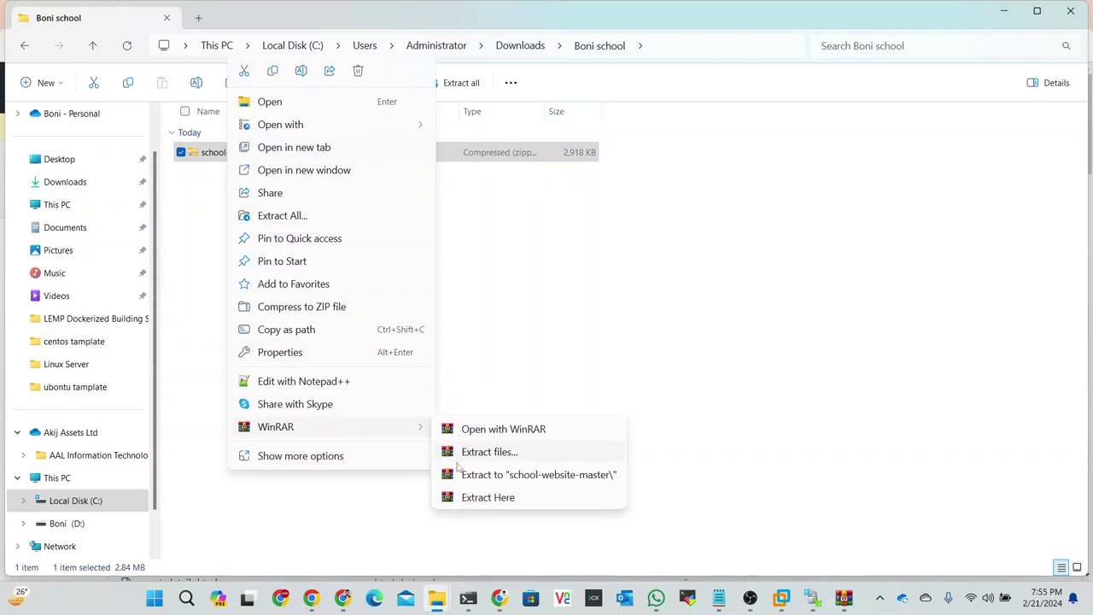
left_click(481, 499)
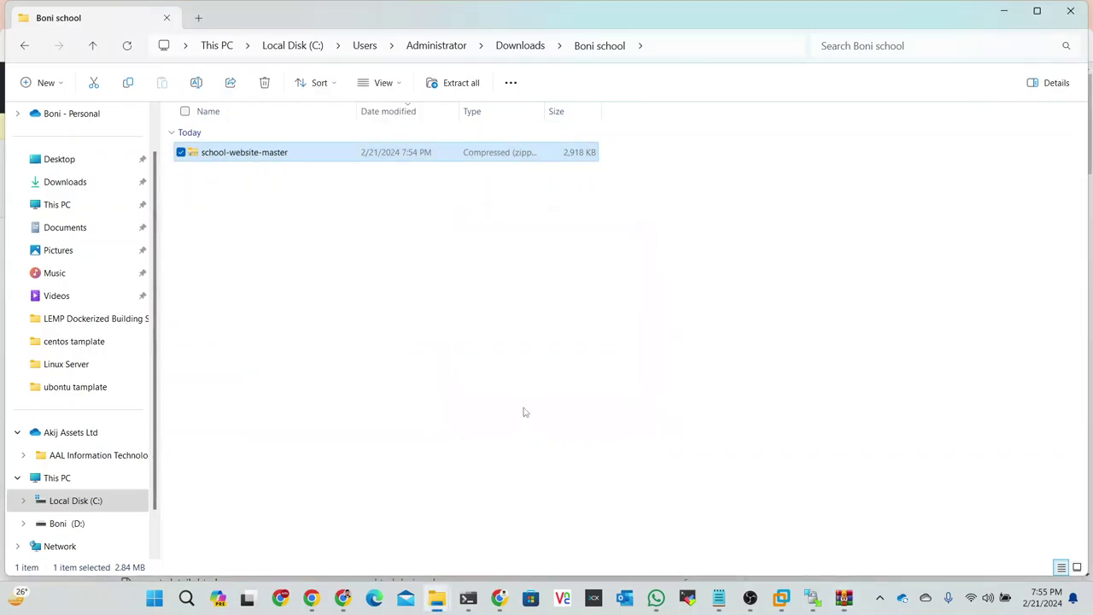
Open the extracted school-website-master folder and look through its website files
double_click(227, 193)
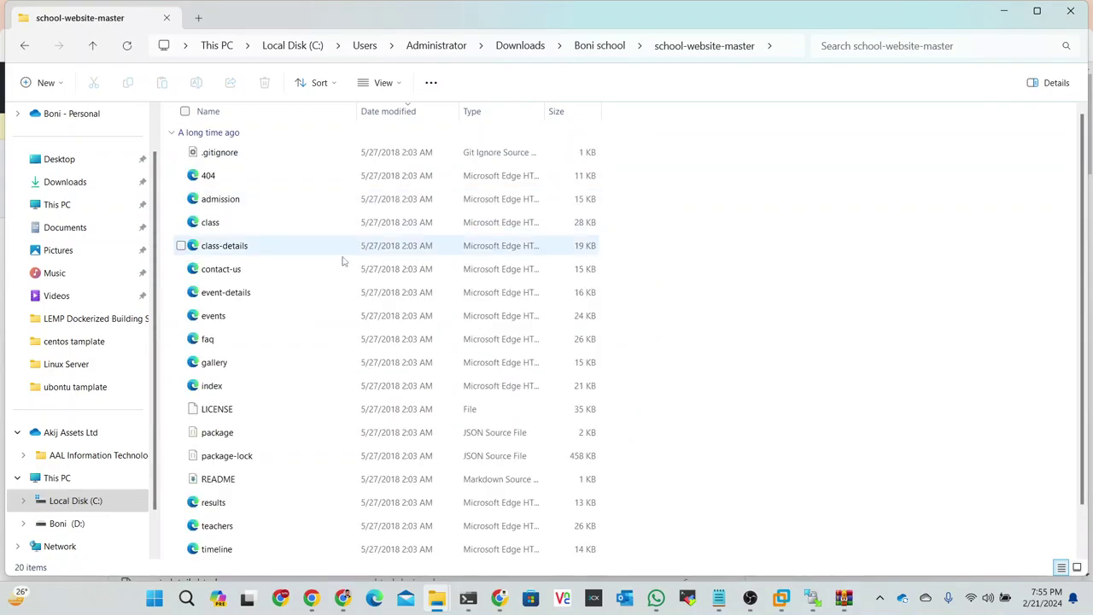
scroll(282, 256, "down", 1)
scroll(283, 256, "up", 1)
scroll(283, 256, "down", 1)
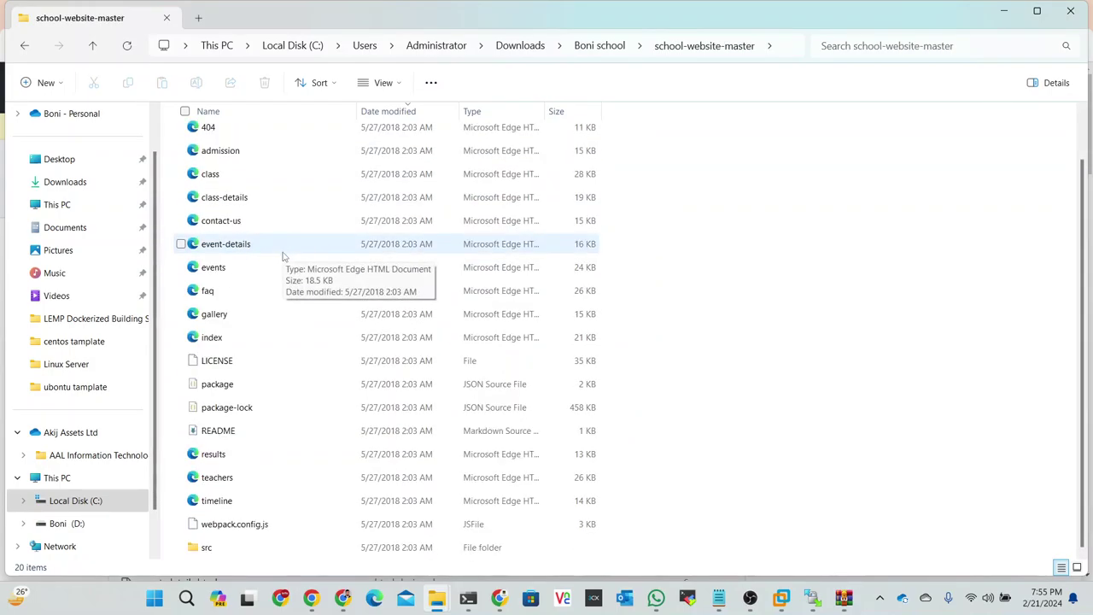
scroll(282, 256, "up", 1)
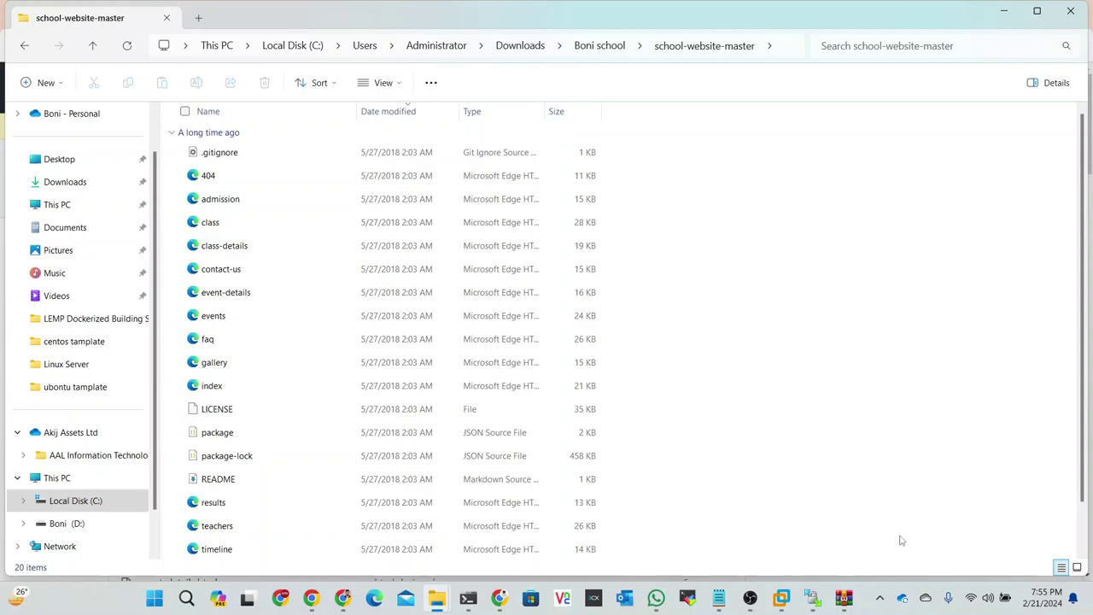
Switch to WinSCP, maximize its window and browse the server side to /var/www/html
left_click(805, 600)
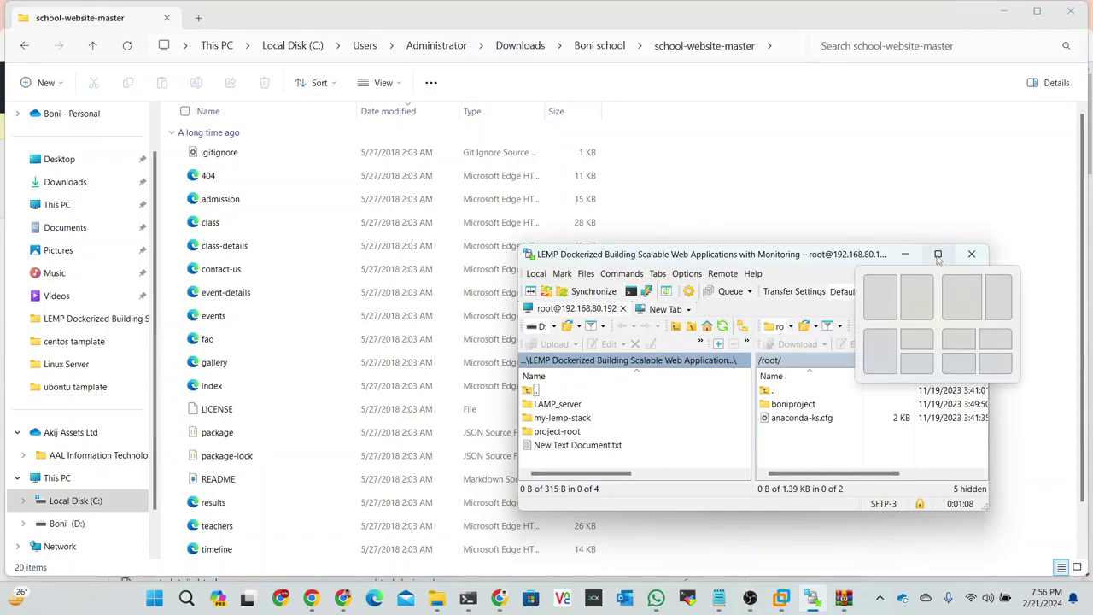
left_click(938, 255)
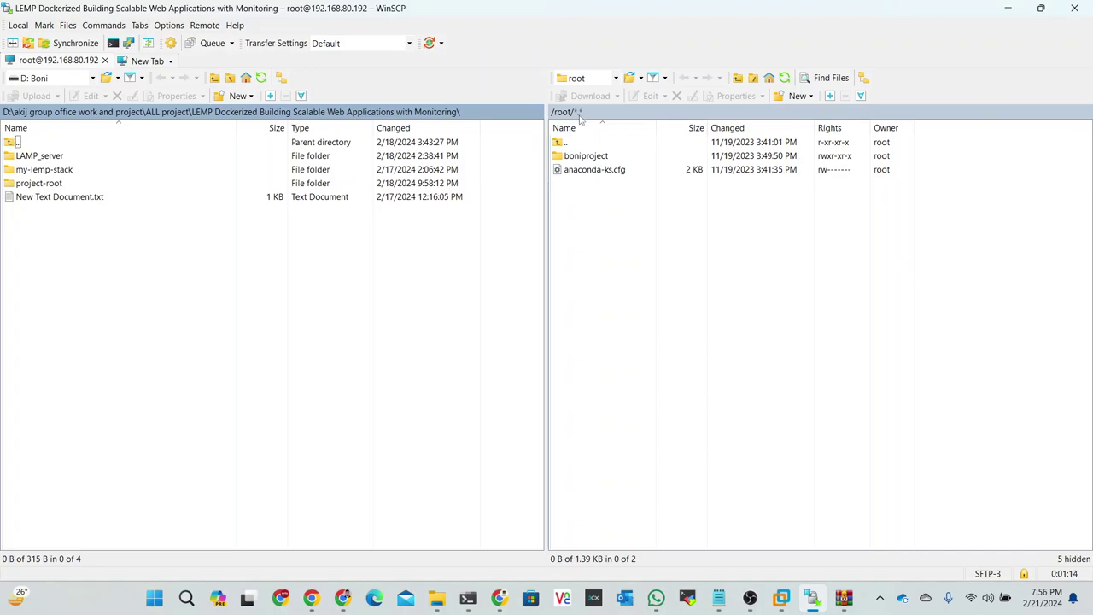
left_click(628, 78)
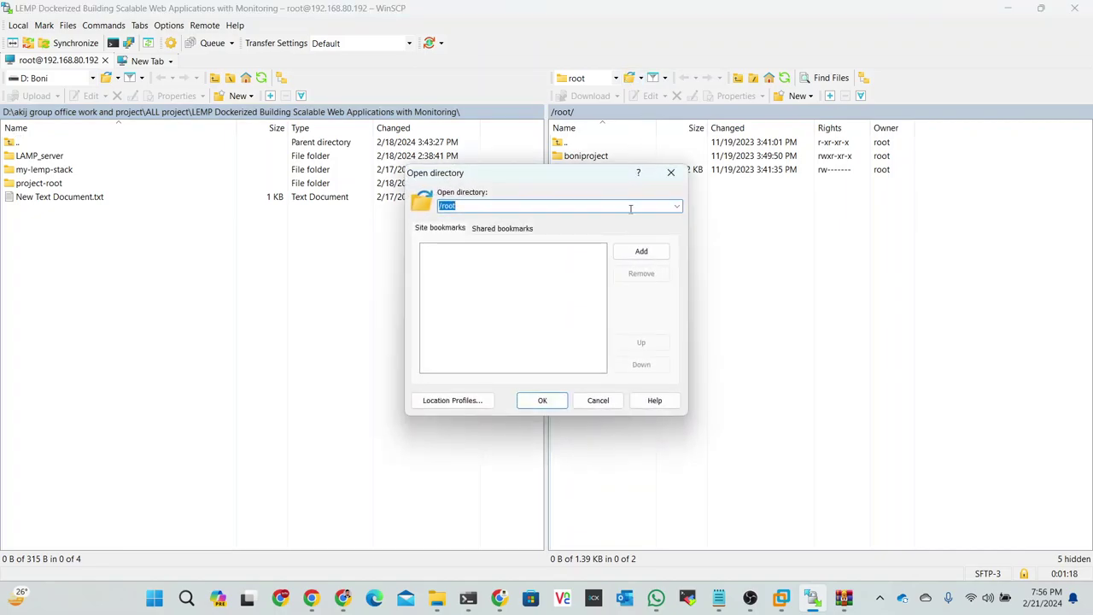
left_click(670, 172)
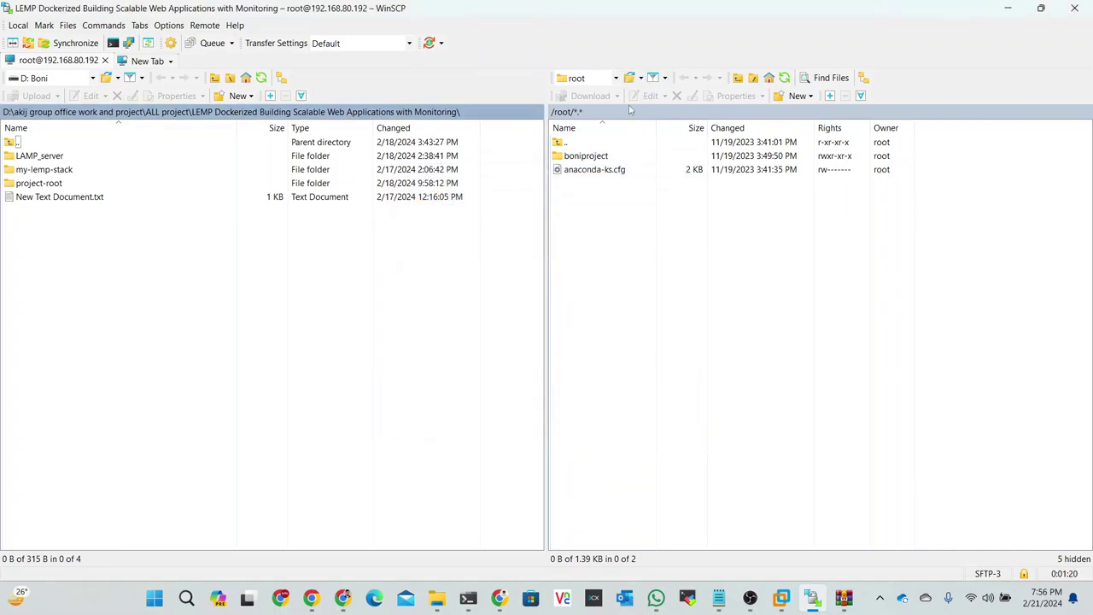
left_click(737, 77)
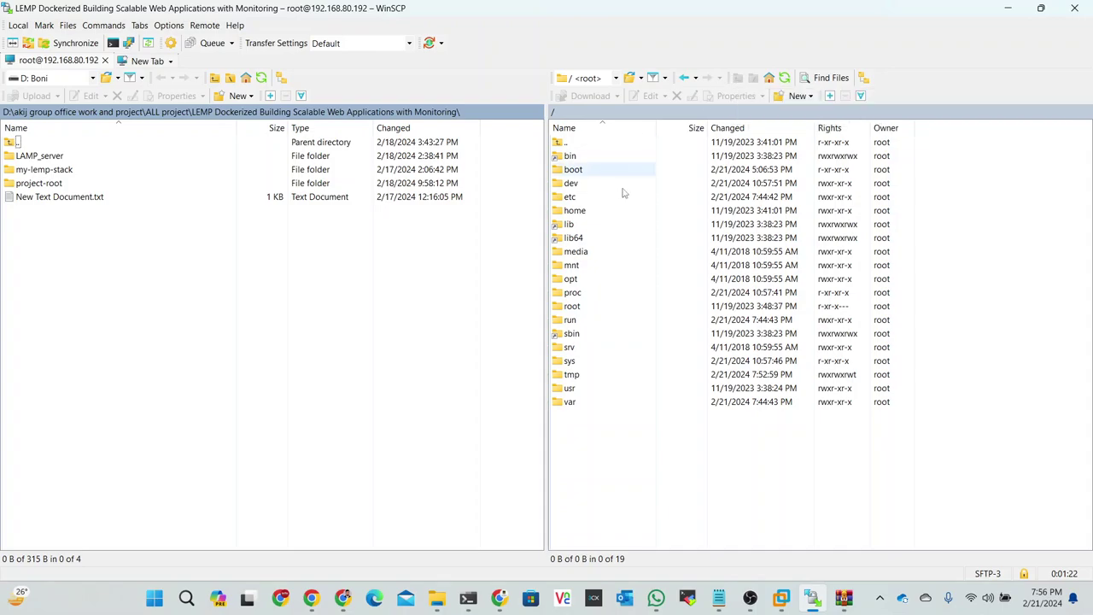
double_click(570, 402)
double_click(582, 414)
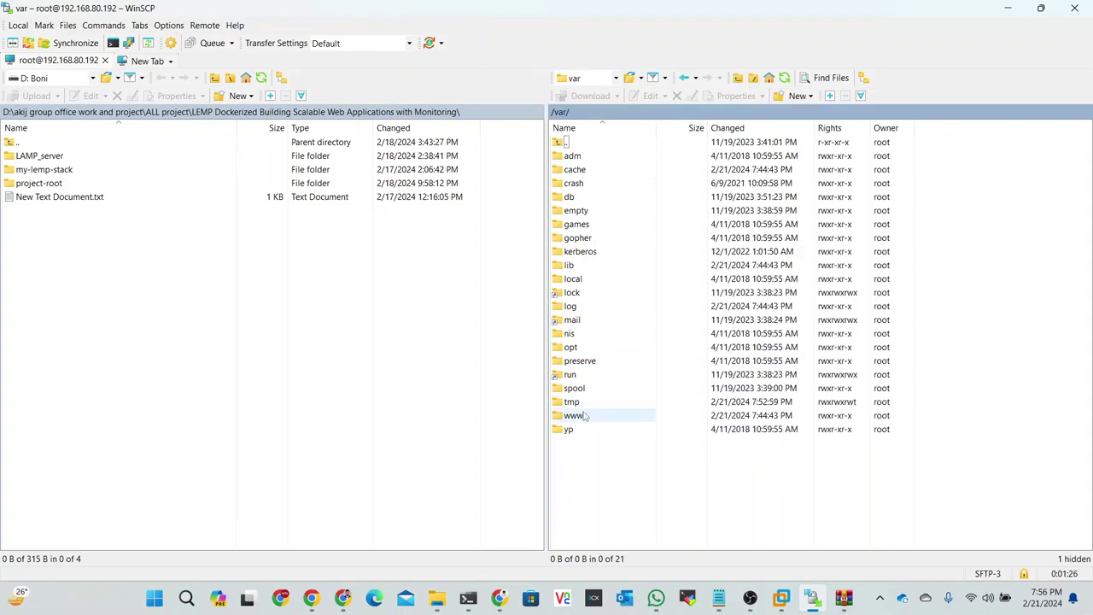
double_click(573, 170)
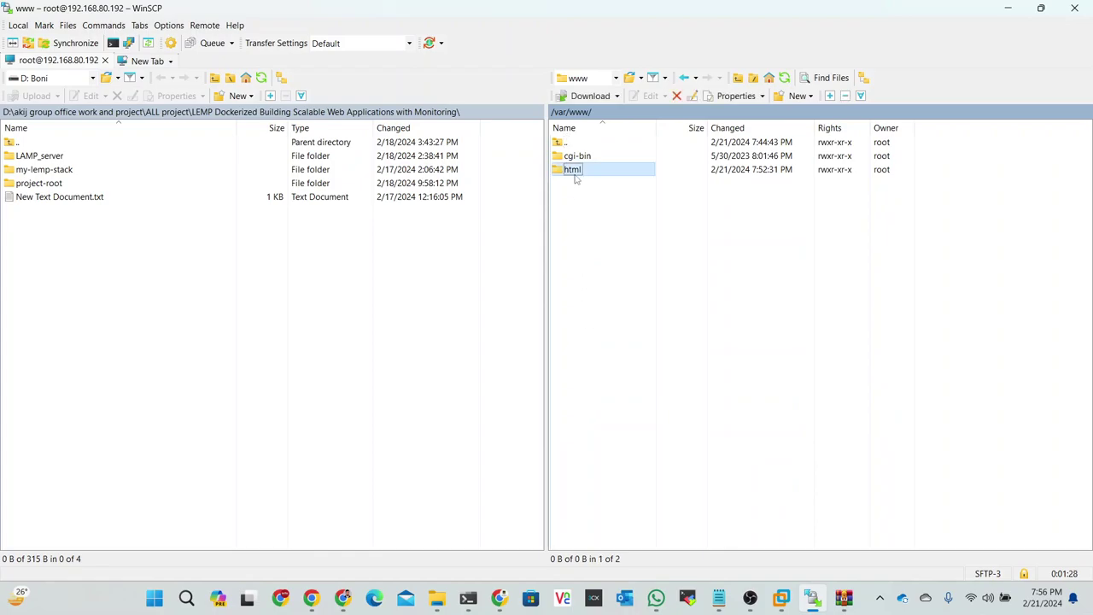
Inspect the contents of index.html in the server's /var/www/html folder and delete that file
left_click(590, 161)
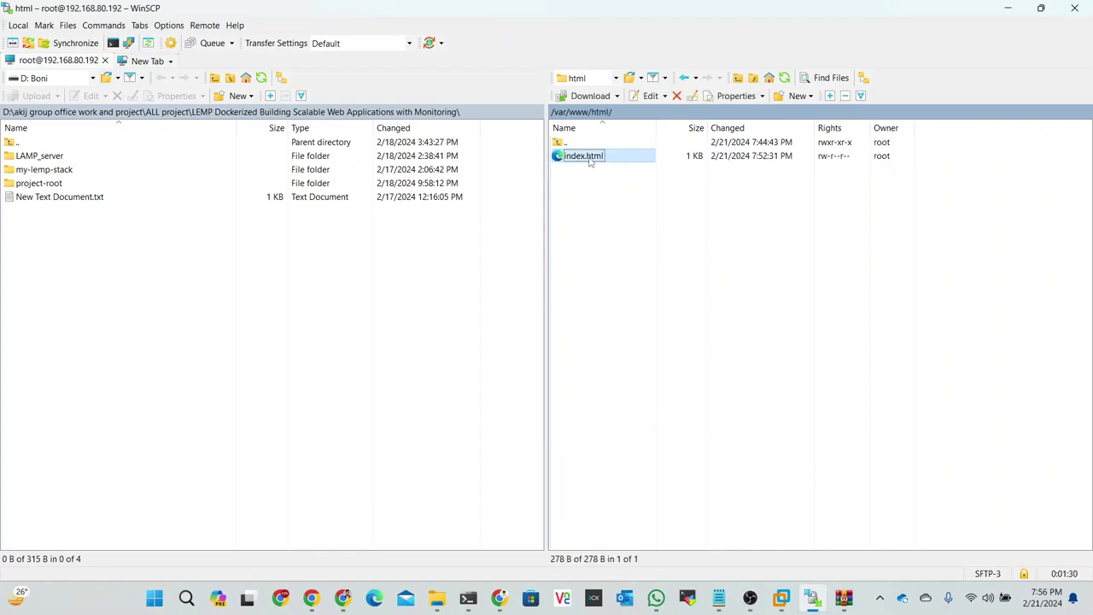
double_click(590, 160)
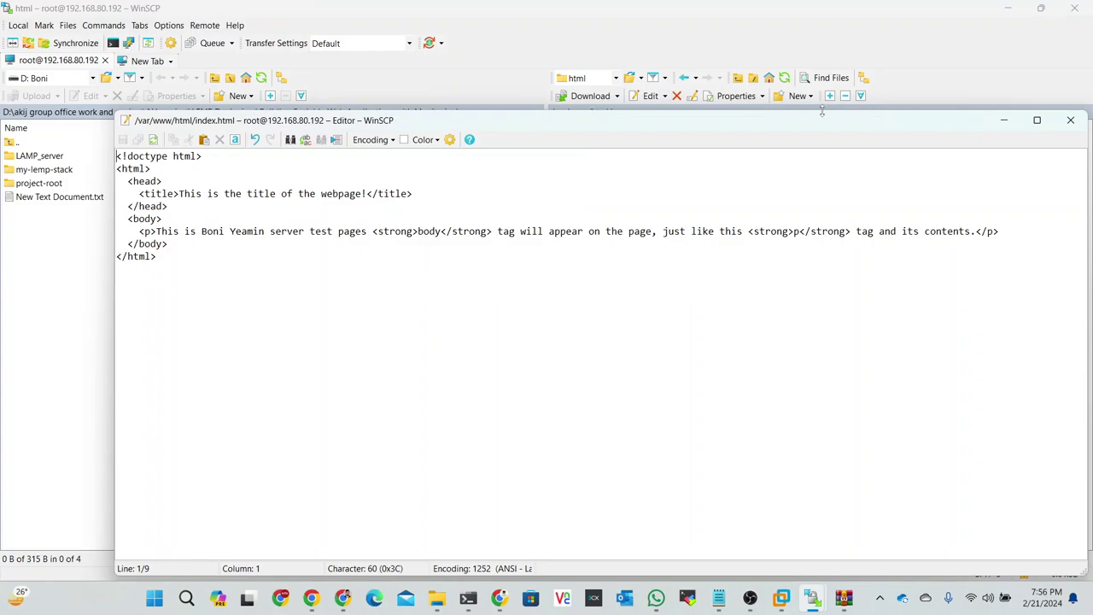
left_click(1069, 119)
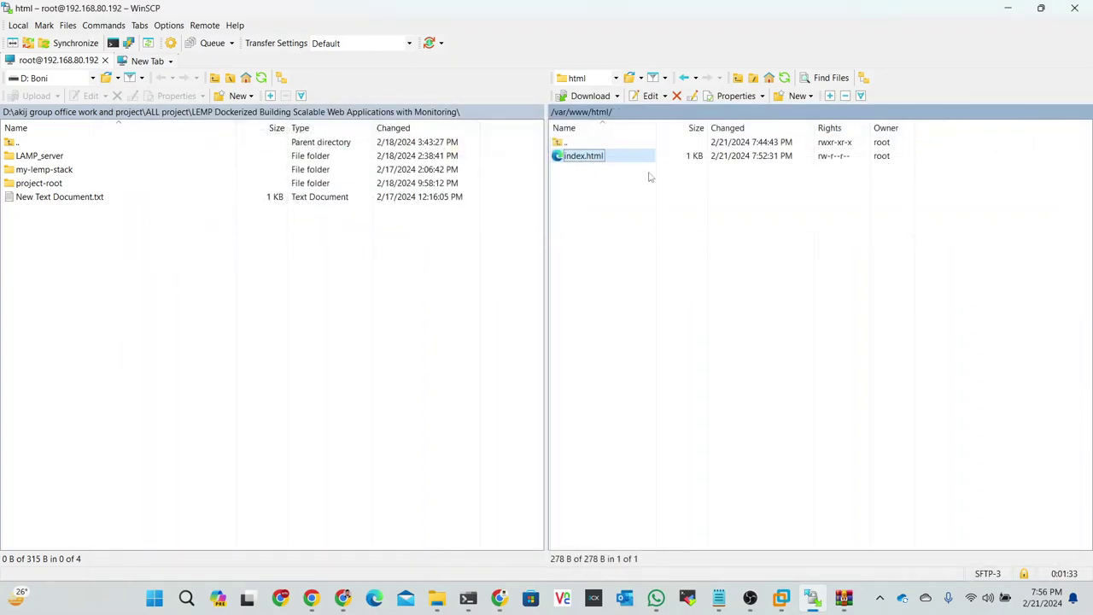
right_click(595, 161)
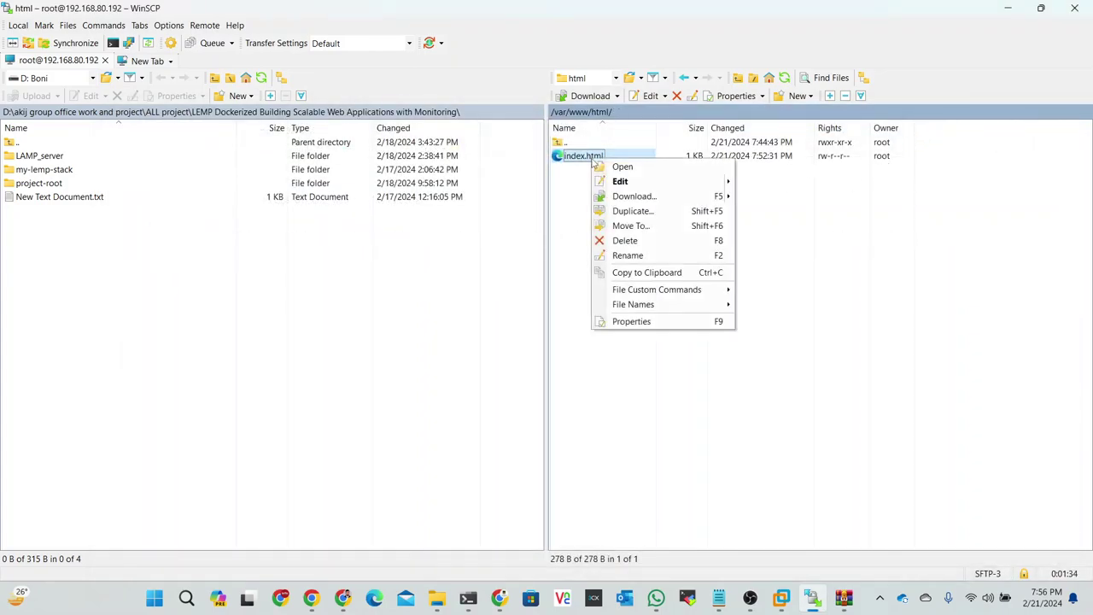
left_click(627, 240)
left_click(553, 323)
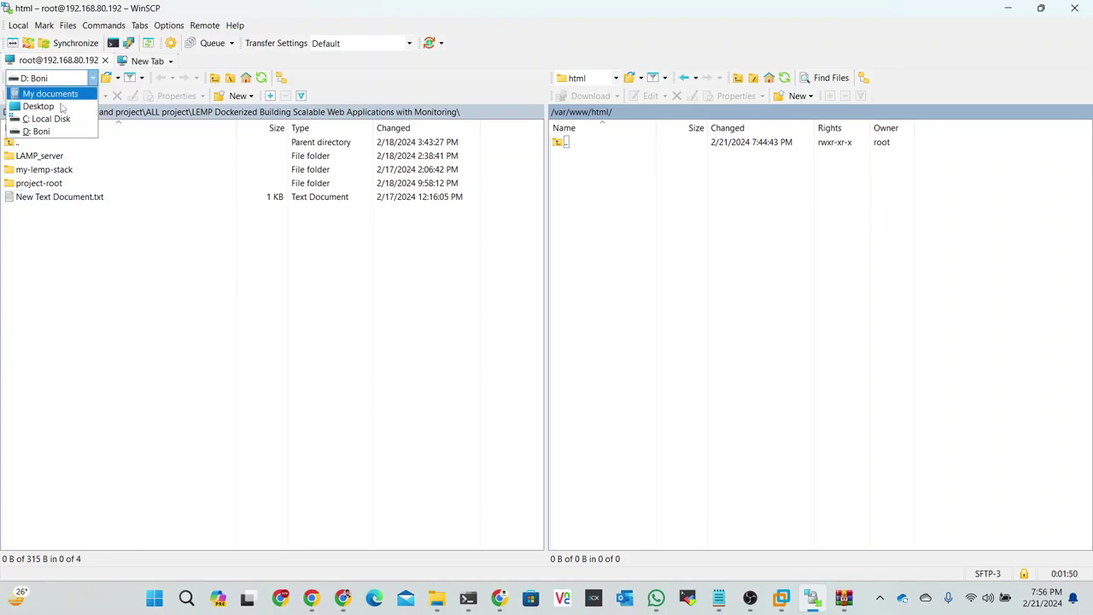
Upload the files 404.html through webpack.config.js from the extracted school-website-master folder under C:\Users\Administrator\Downloads to the server's /var/www/html
left_click(53, 119)
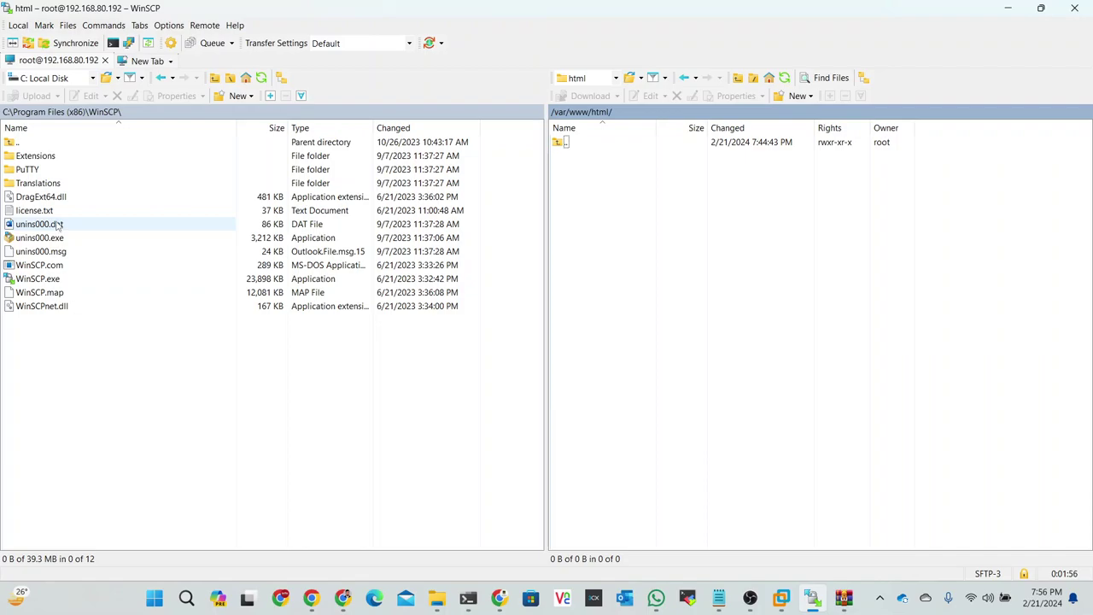
left_click(215, 78)
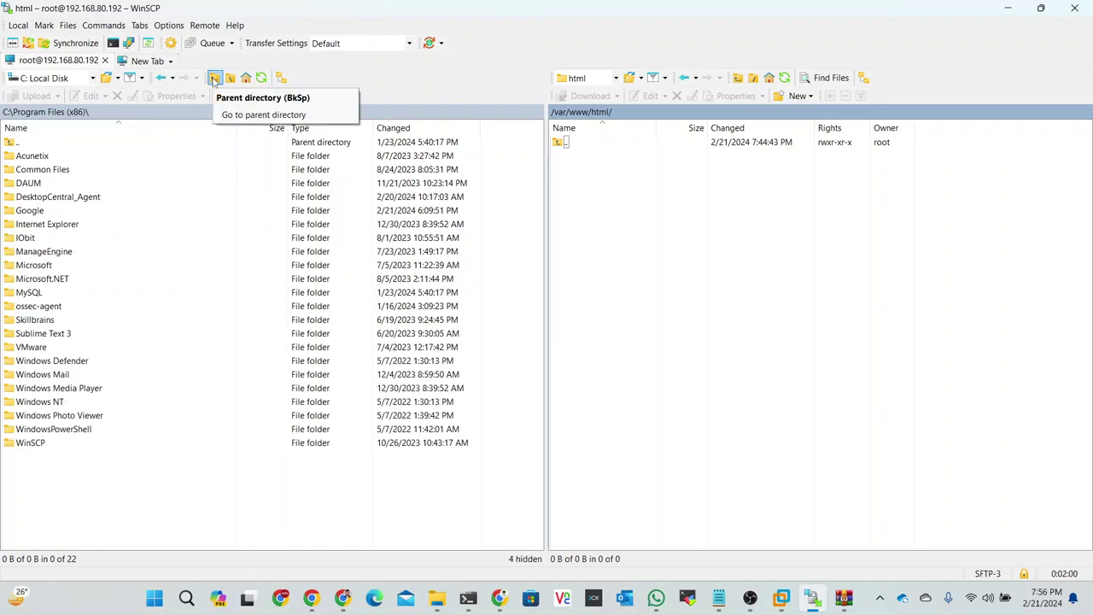
left_click(214, 79)
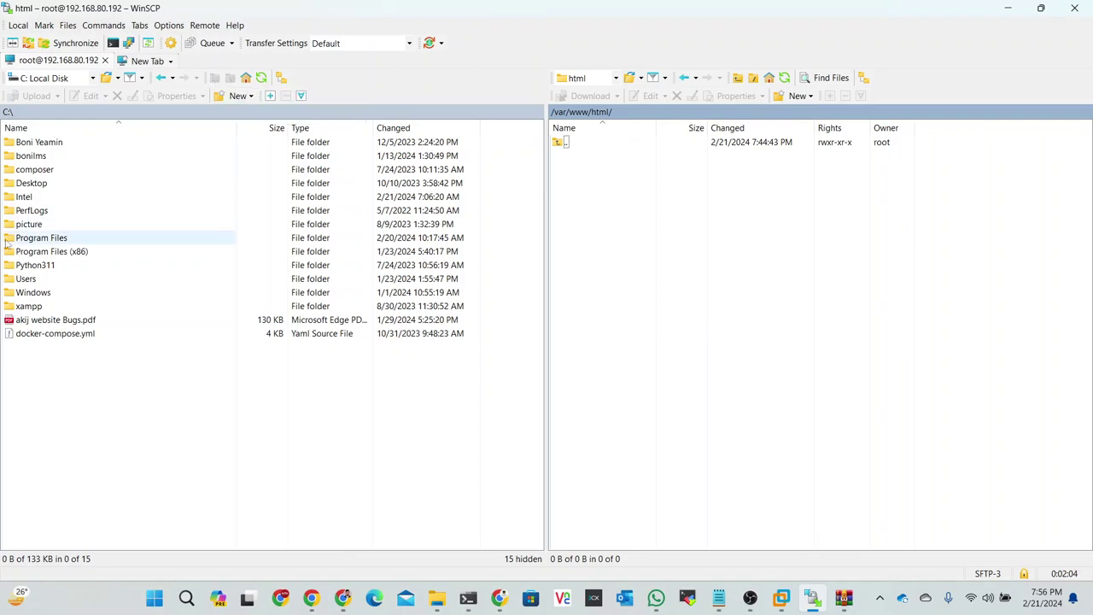
double_click(24, 280)
double_click(41, 156)
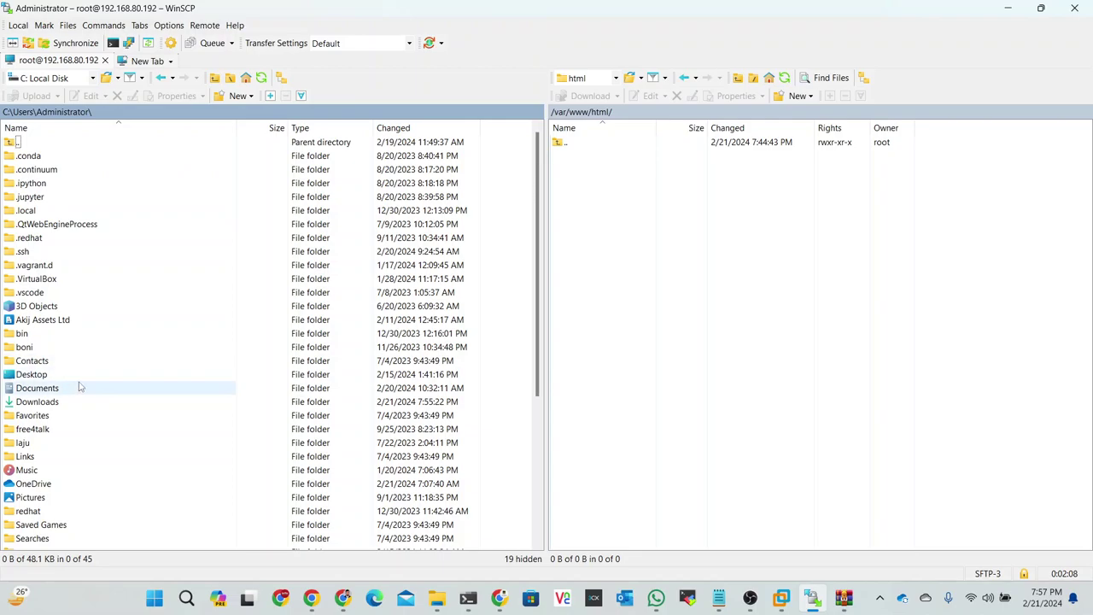
left_click(40, 405)
double_click(40, 406)
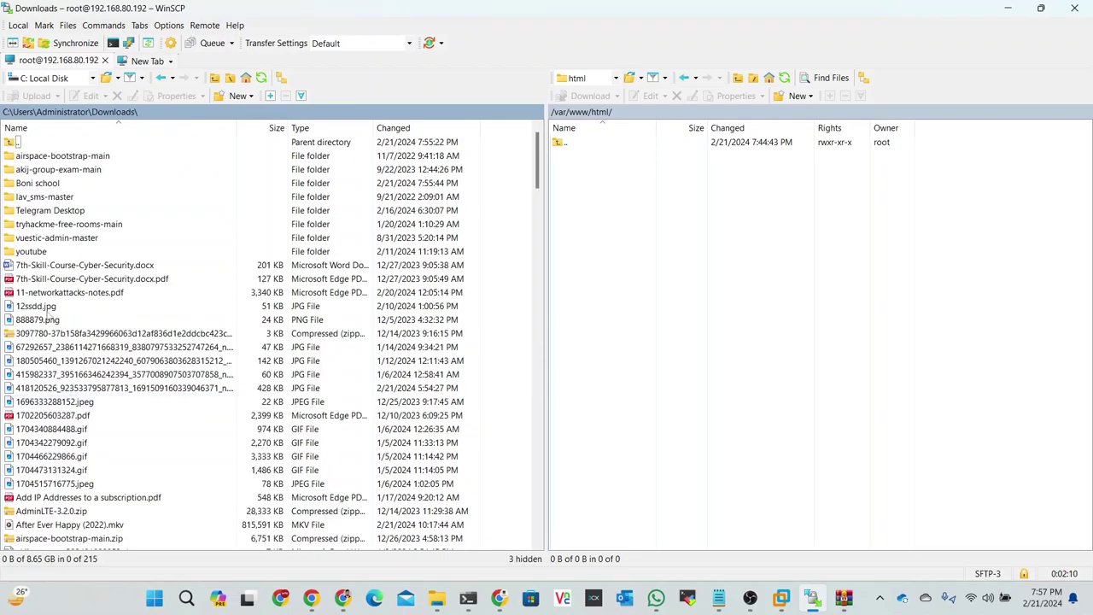
double_click(40, 185)
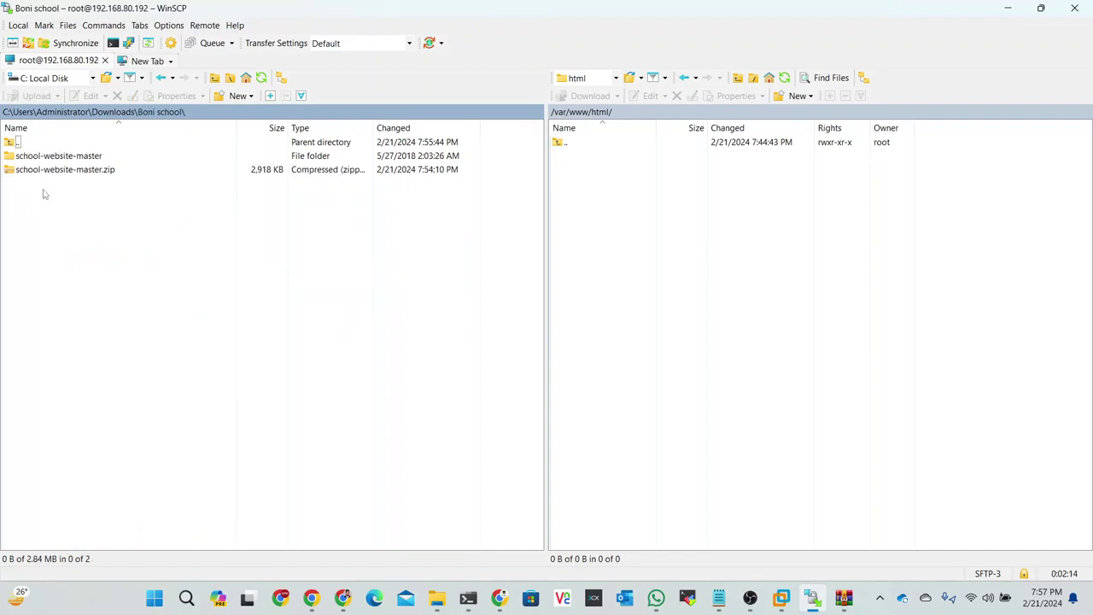
double_click(50, 157)
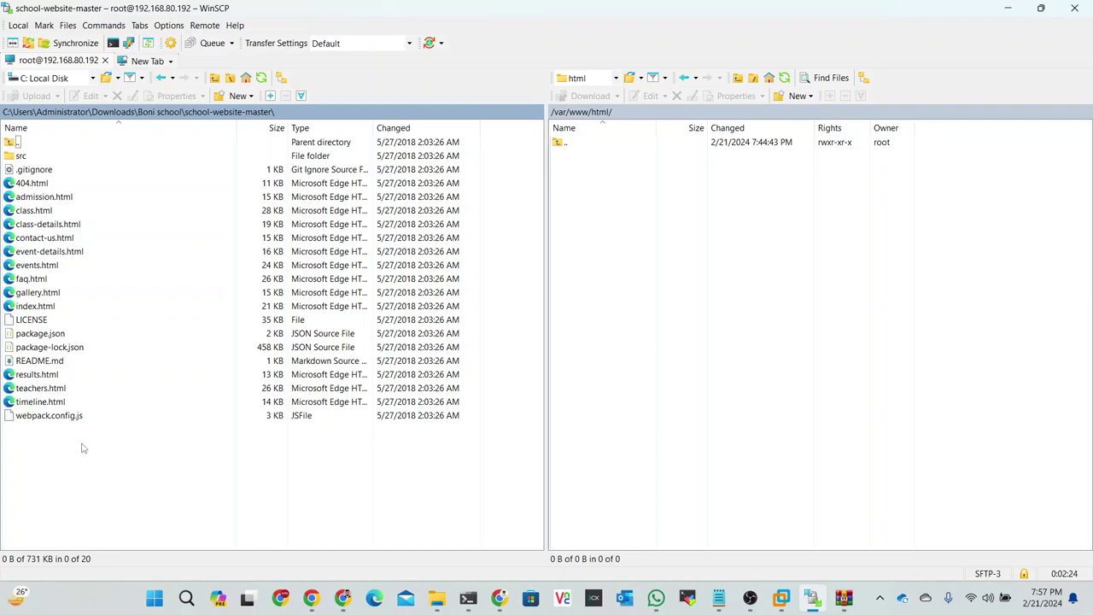
left_click_drag(82, 449, 732, 236)
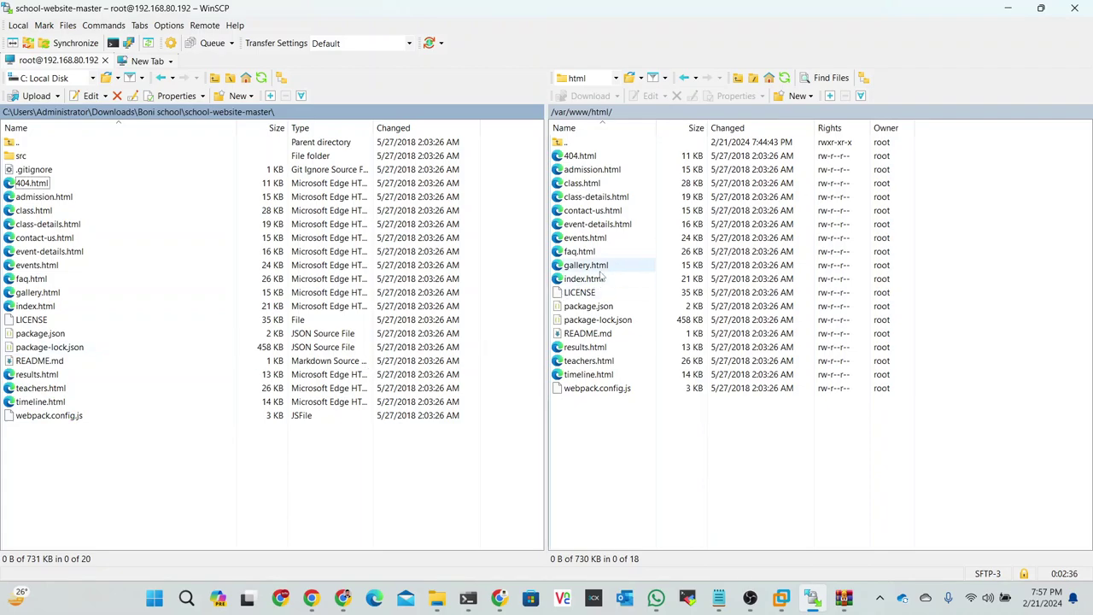
Minimize WinSCP, dismiss the leftover WinRAR extraction dialog and bring up the open browser page for 192.168.80.192
left_click(1009, 10)
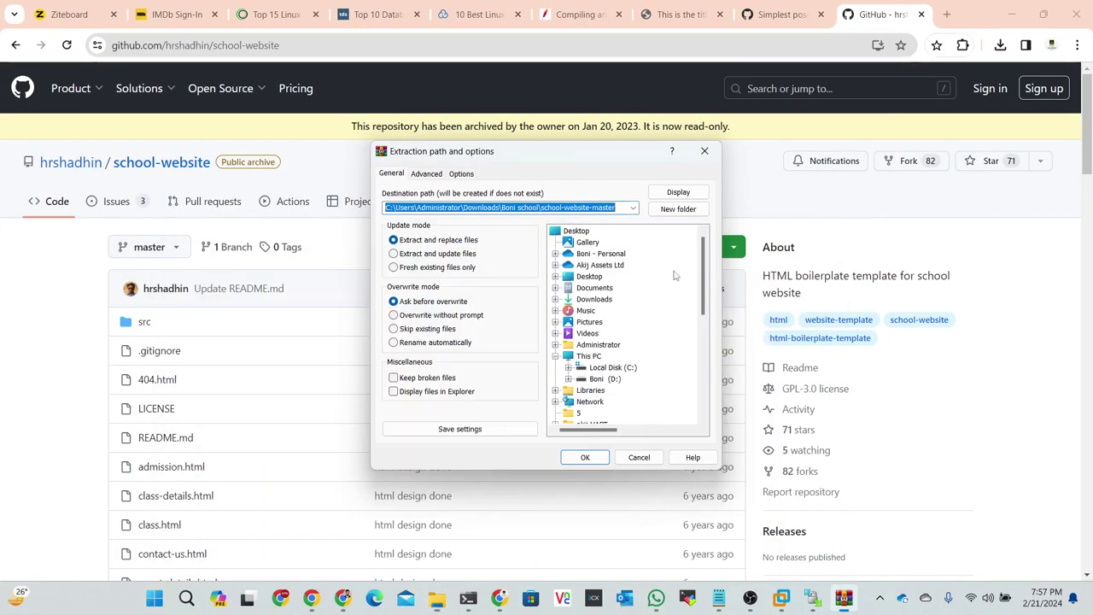
left_click(704, 153)
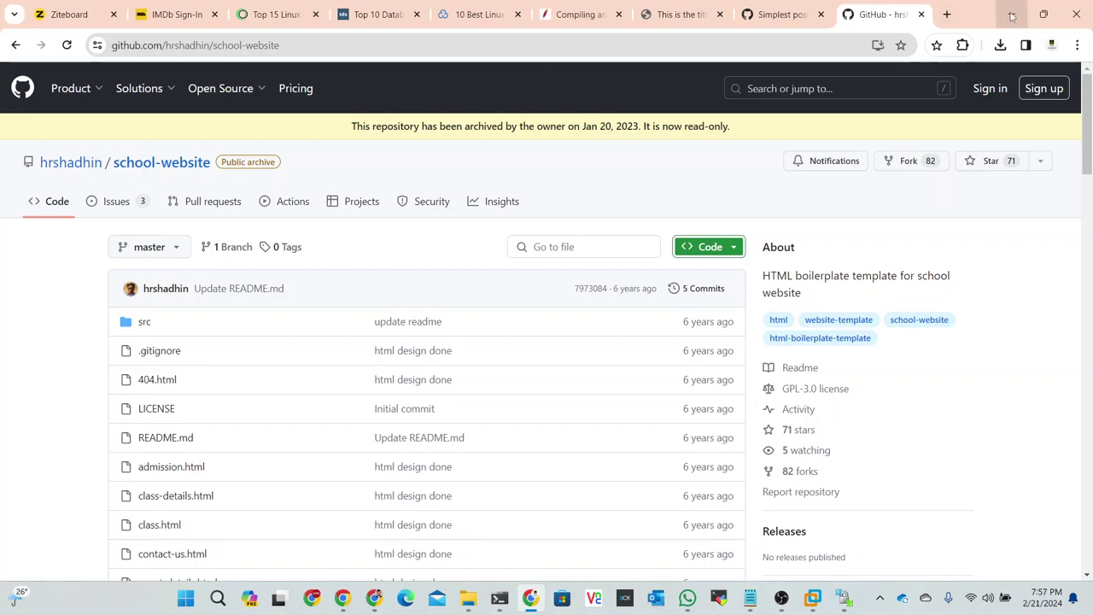
scroll(361, 261, "down", 15)
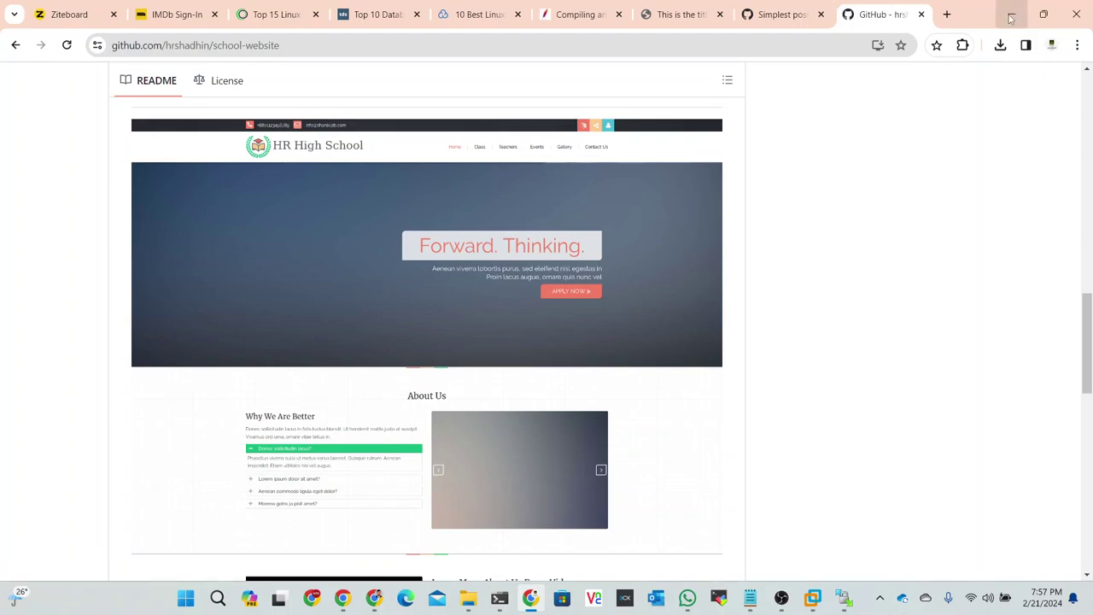
left_click(574, 17)
left_click(660, 13)
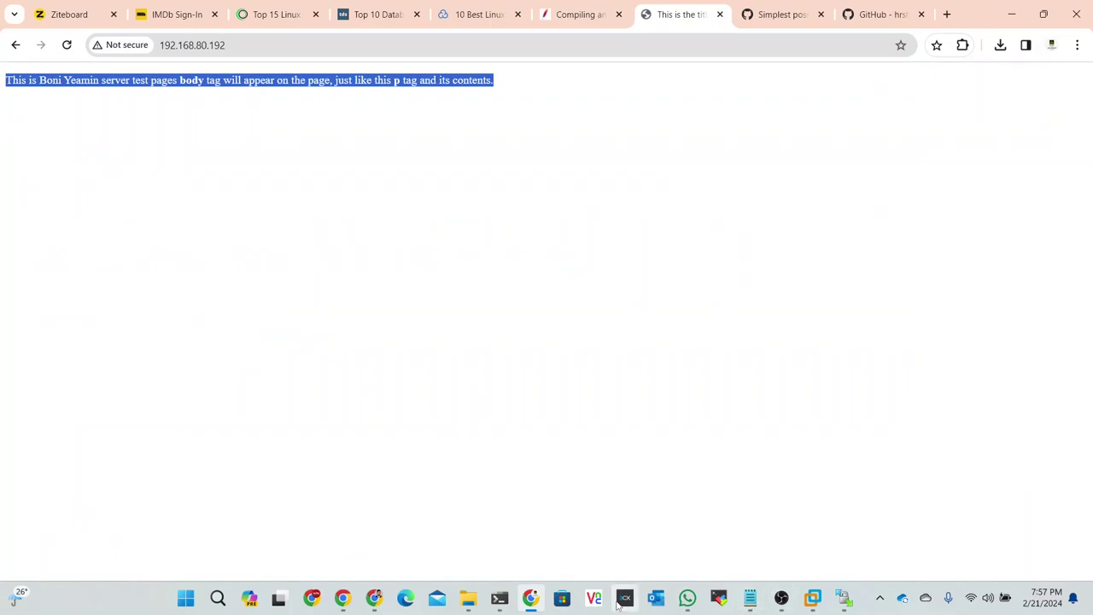
Switch to the server's terminal session and restart the Apache service with systemctl restart httpd
mouse_move(497, 606)
left_click(575, 527)
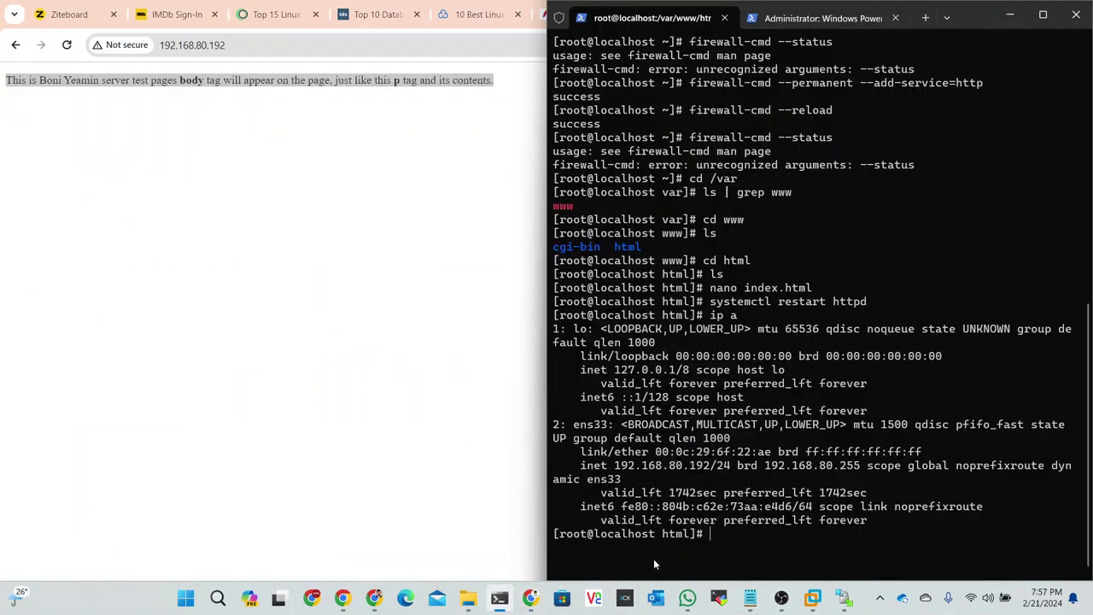
key("Up")
key("Up")
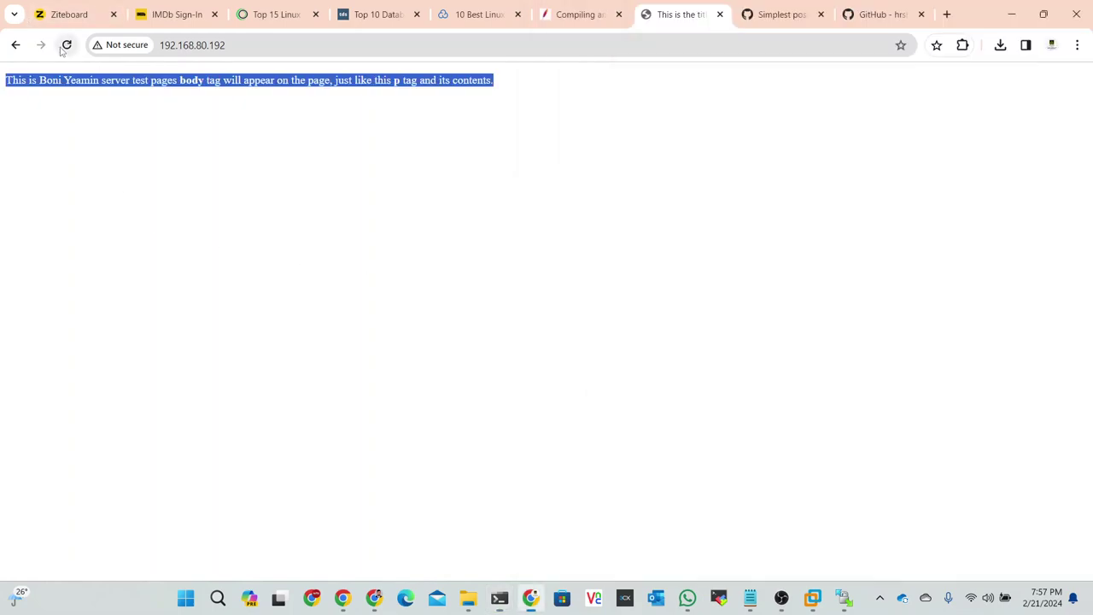
Reload the 192.168.80.192 page in the browser and look through the school home page from header to footer
left_click(67, 46)
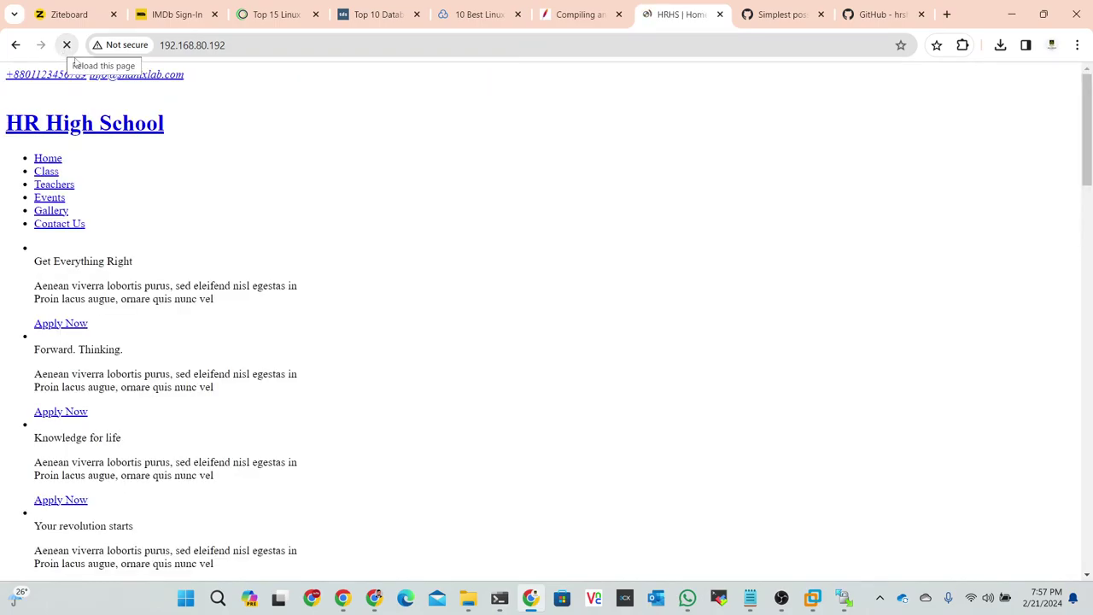
scroll(163, 239, "down", 7)
scroll(164, 239, "up", 6)
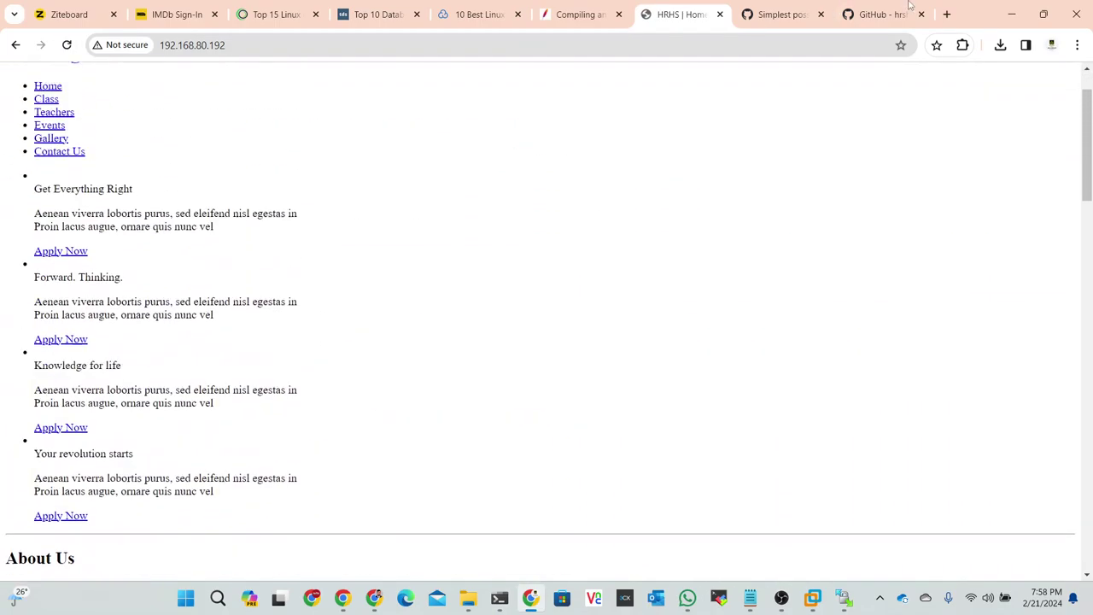
scroll(167, 265, "up", 1)
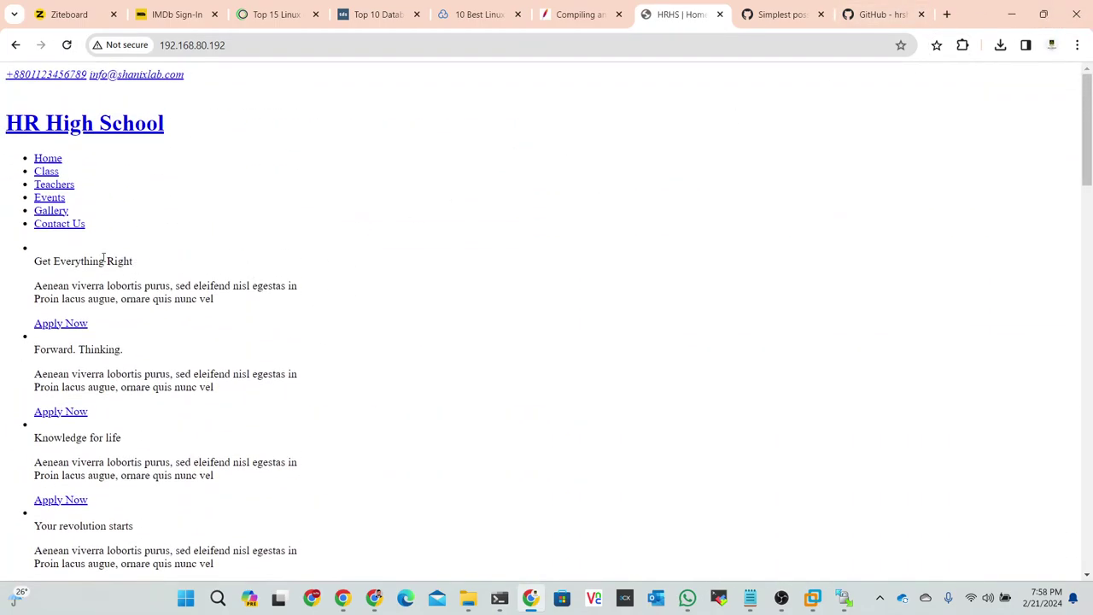
scroll(103, 261, "down", 15)
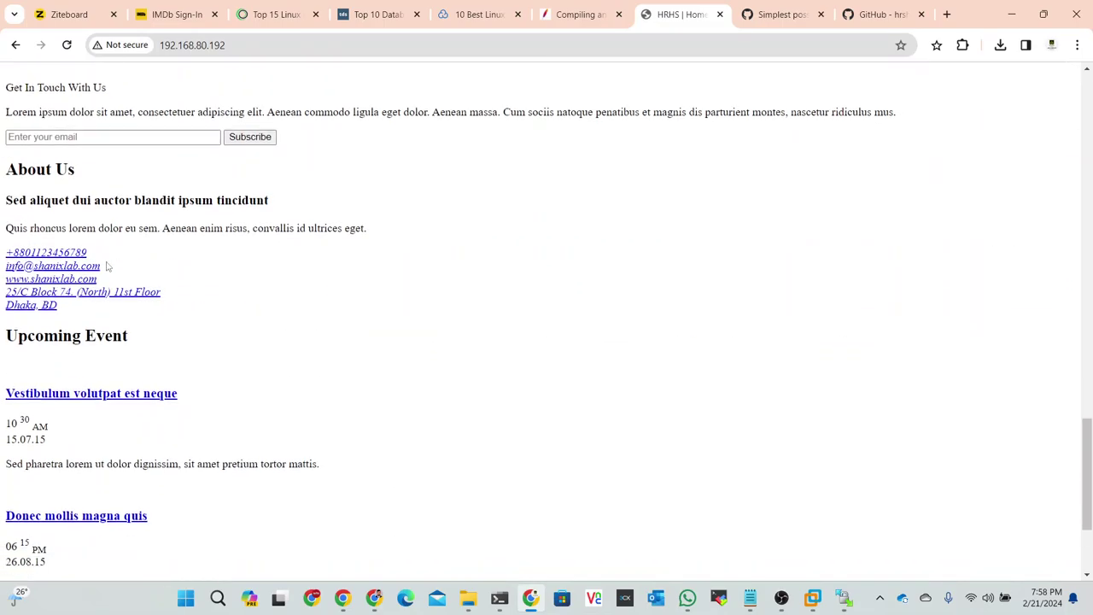
scroll(108, 267, "down", 2)
scroll(108, 267, "up", 15)
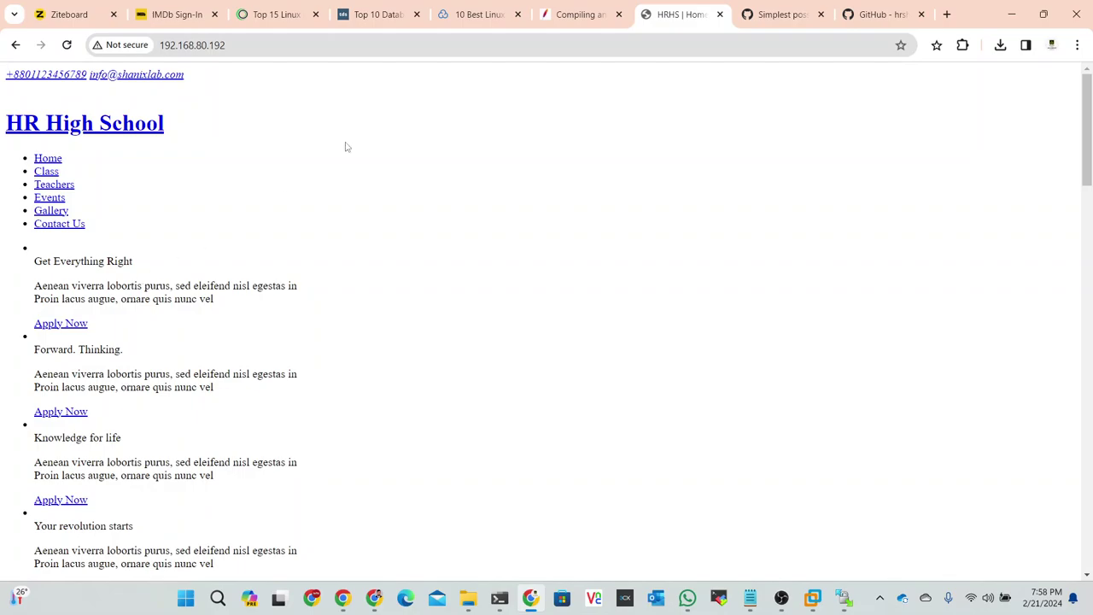
Minimize and restore the browser, then bring up the open GitHub page of the school-website repository
left_click(1011, 15)
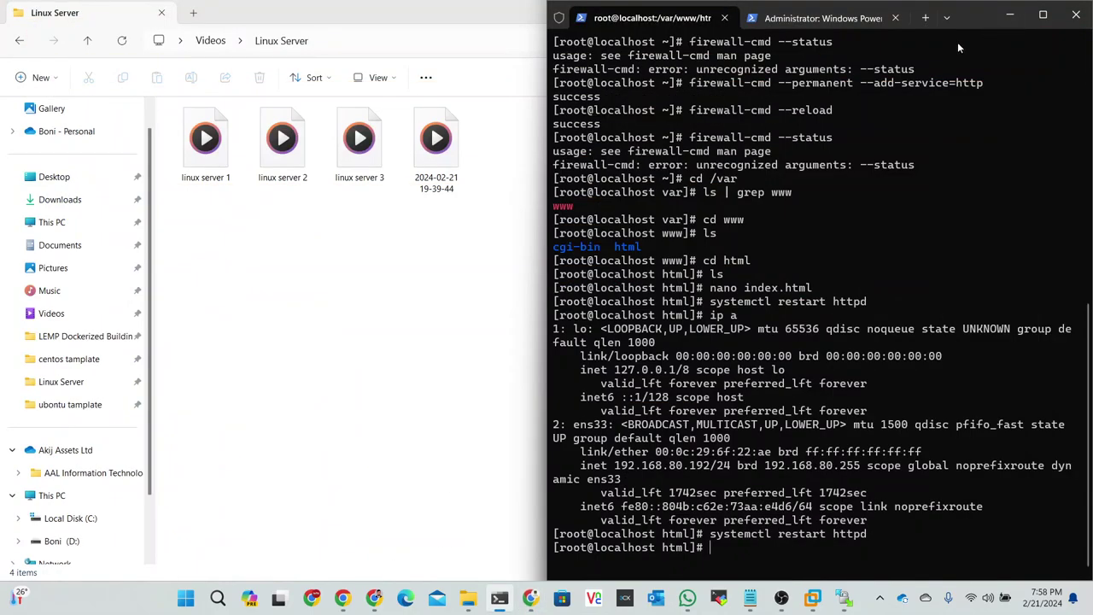
mouse_move(342, 598)
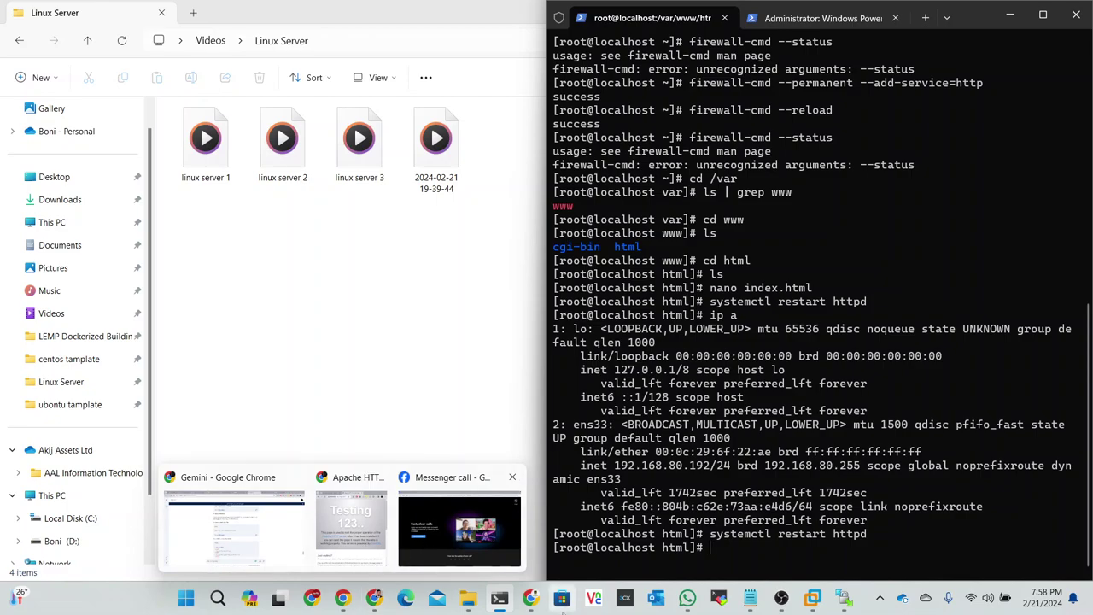
left_click(363, 538)
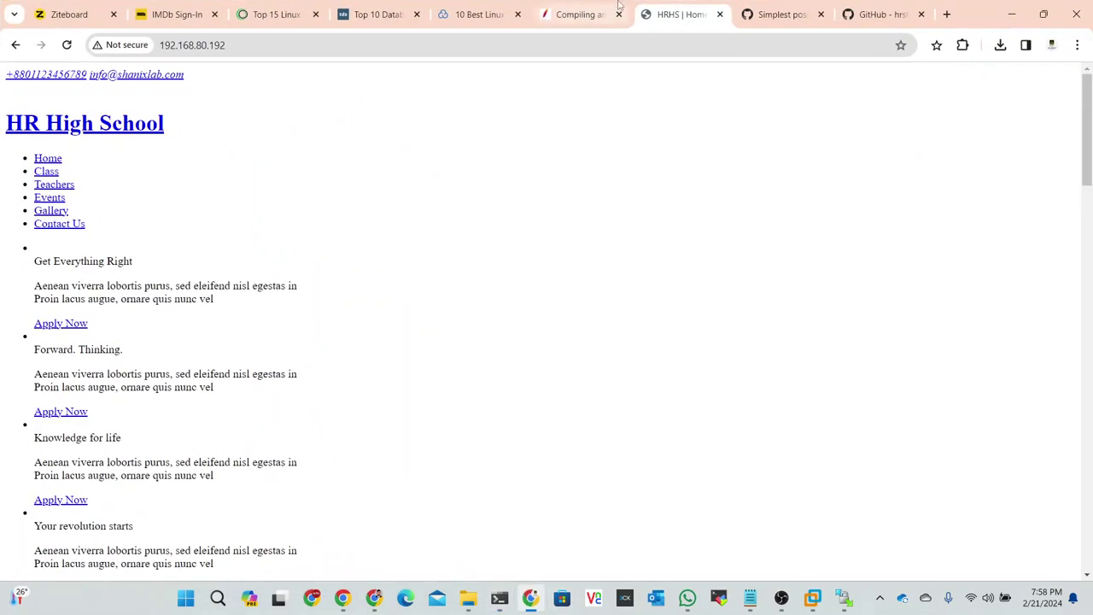
left_click(785, 15)
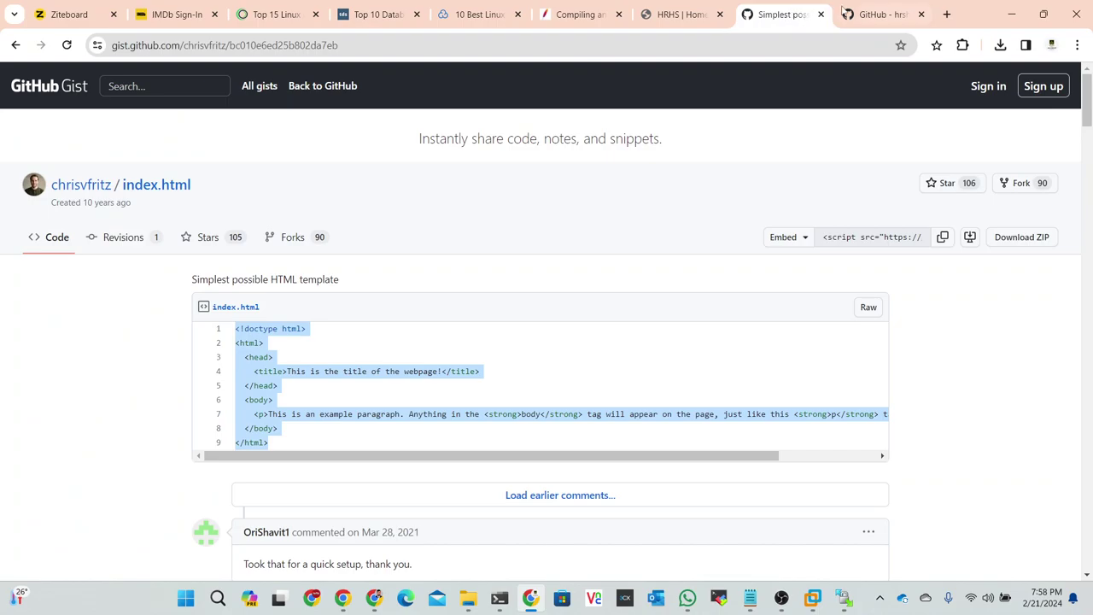
left_click(871, 14)
Examine the repository's file list, the README's npm usage commands and the template screenshots
scroll(515, 180, "up", 10)
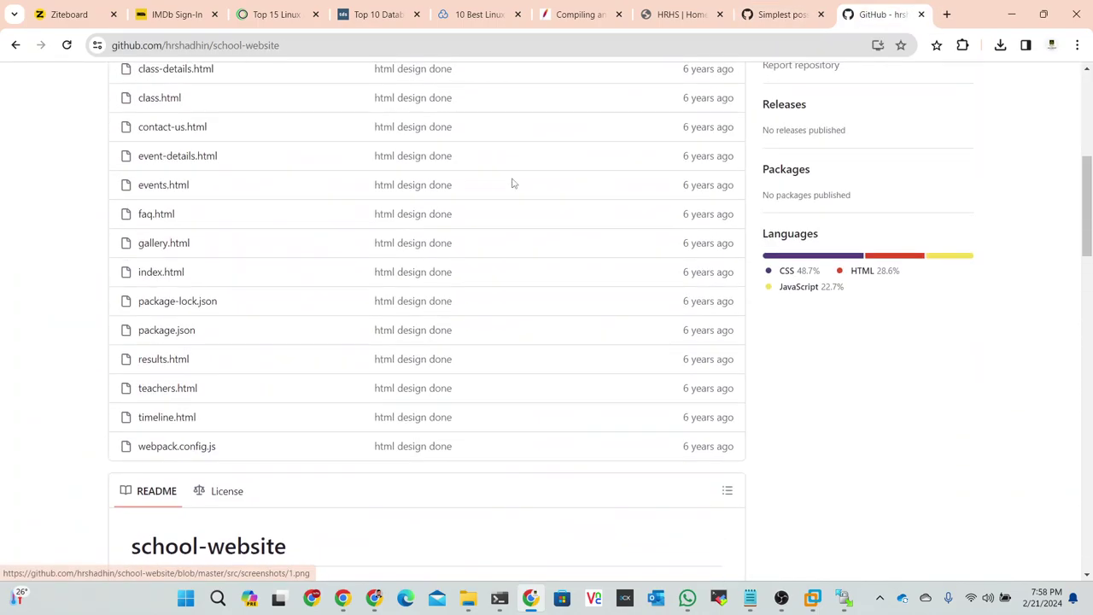
scroll(513, 182, "up", 4)
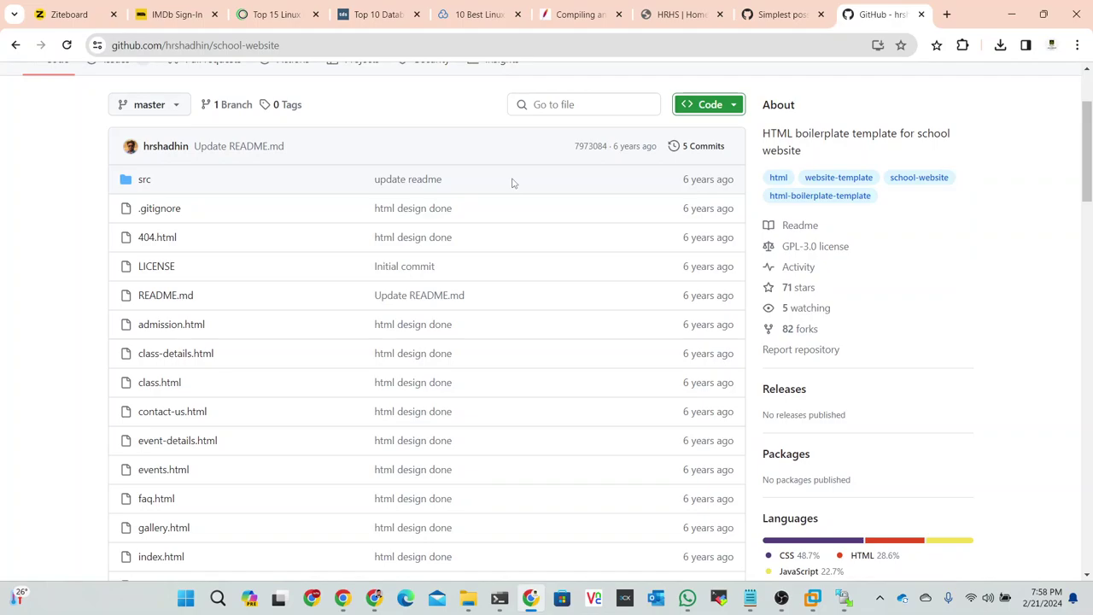
scroll(419, 215, "down", 15)
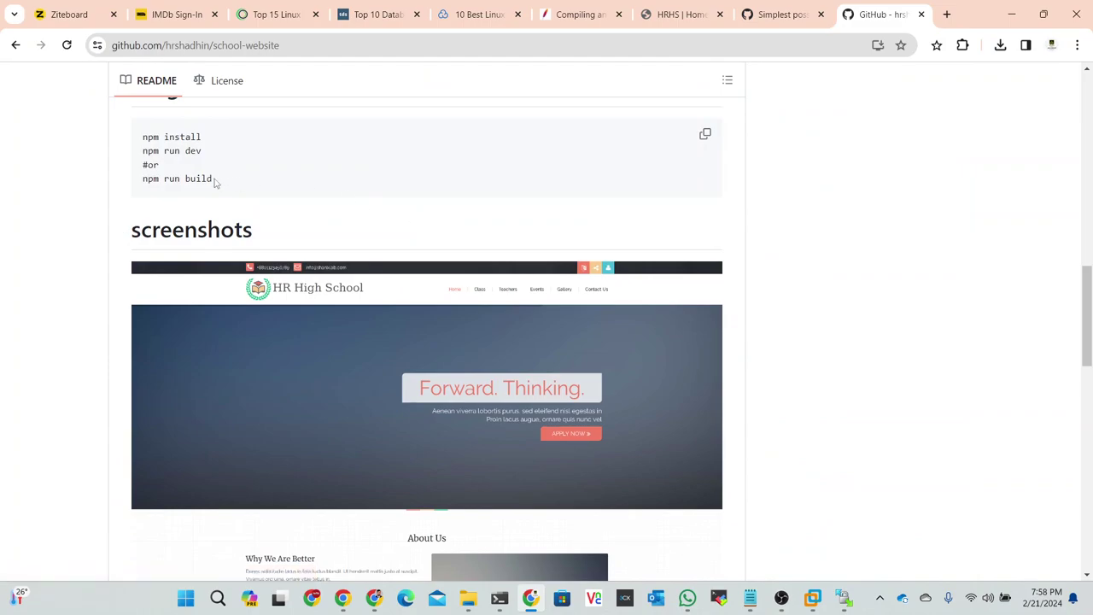
scroll(325, 183, "up", 3)
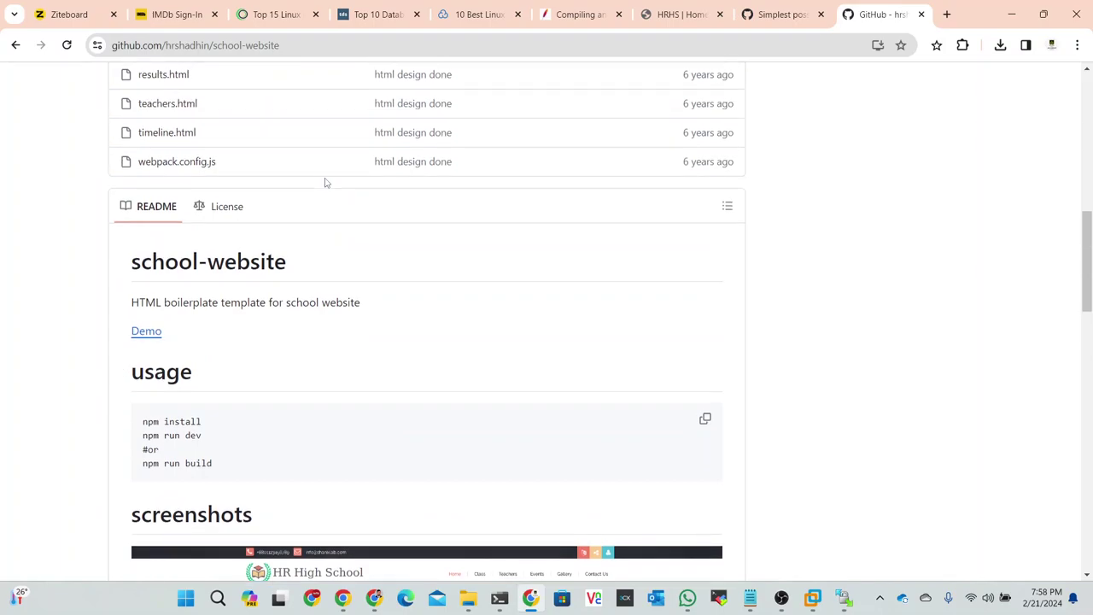
scroll(325, 183, "down", 3)
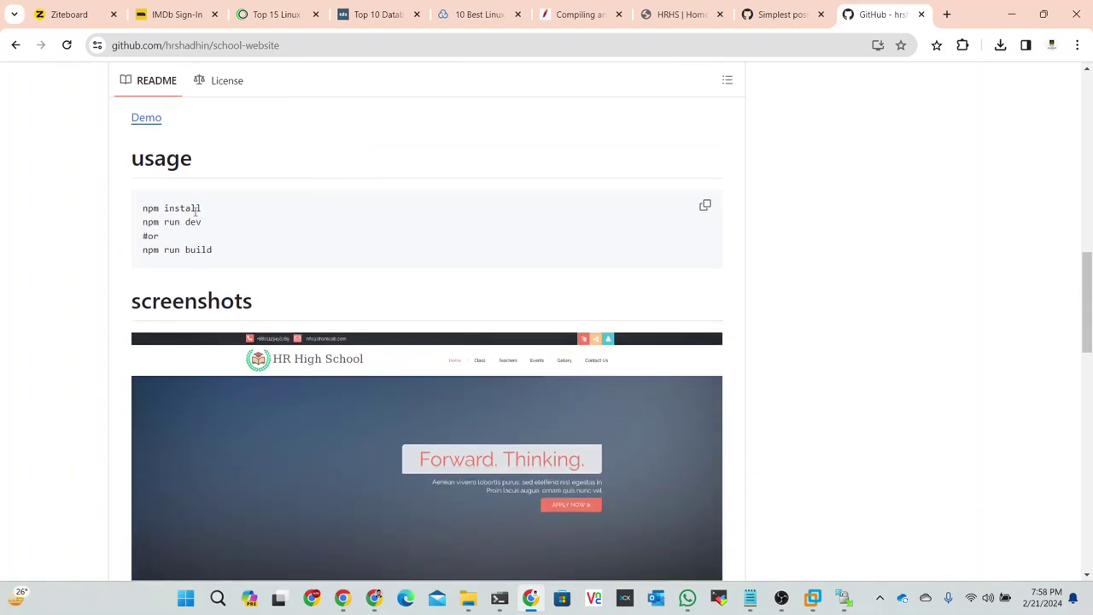
left_click_drag(200, 208, 143, 210)
left_click(241, 224)
left_click_drag(207, 223, 139, 226)
left_click(206, 238)
scroll(287, 226, "down", 15)
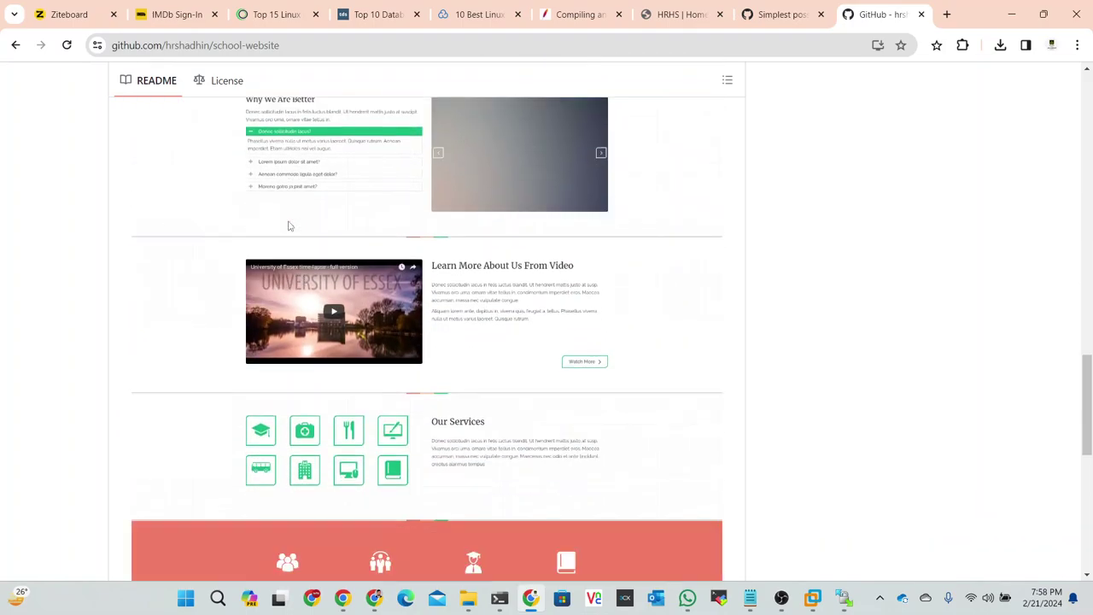
scroll(288, 226, "up", 15)
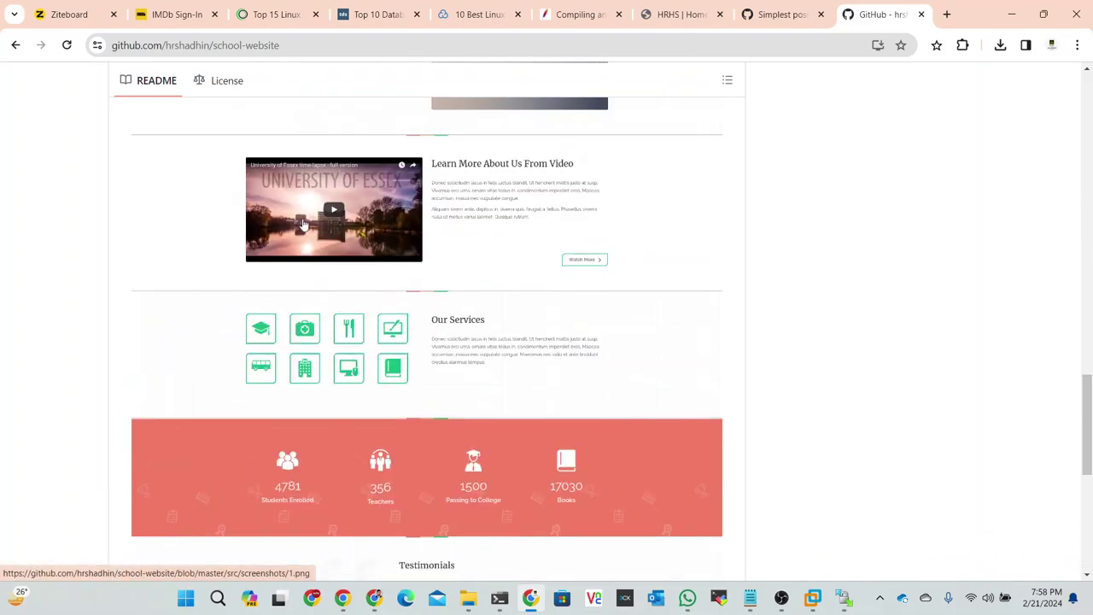
In WinSCP, check the contents of the local src folder and upload that folder to the server's /var/www/html
left_click(843, 598)
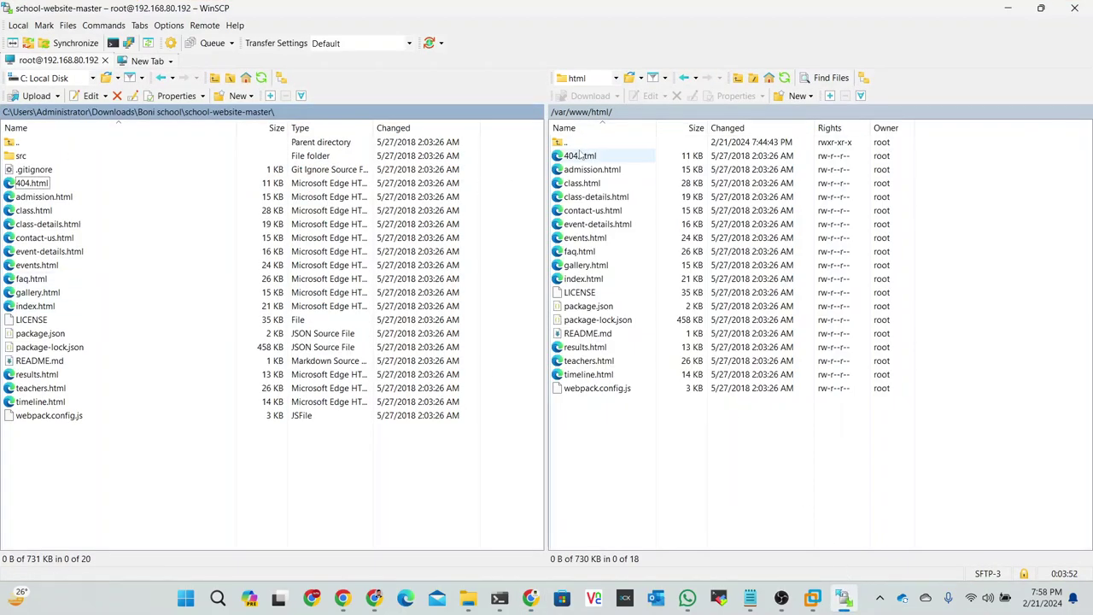
double_click(22, 156)
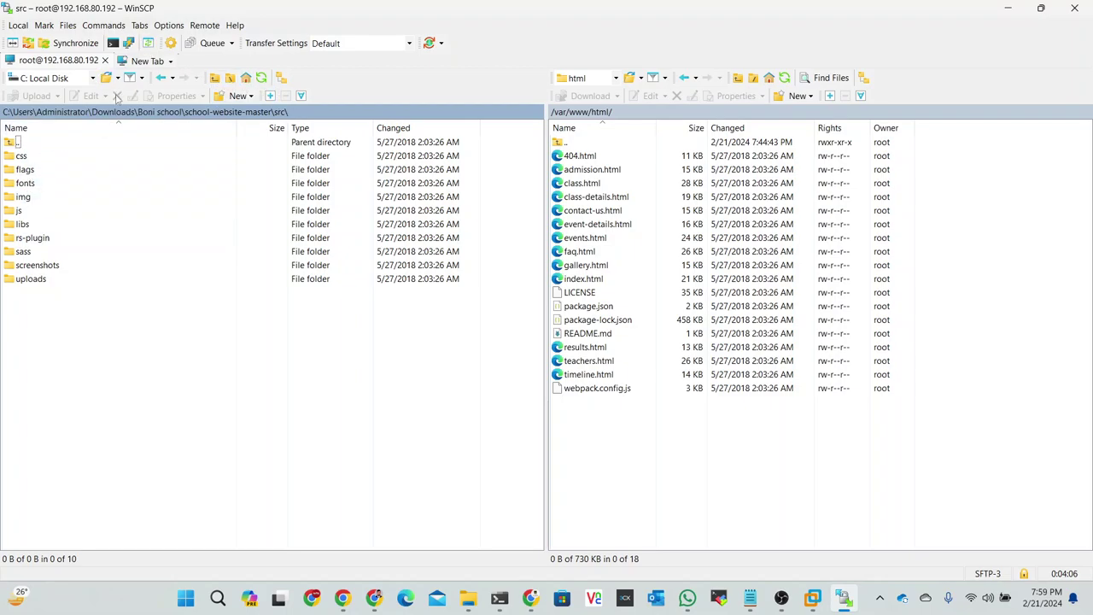
left_click(215, 78)
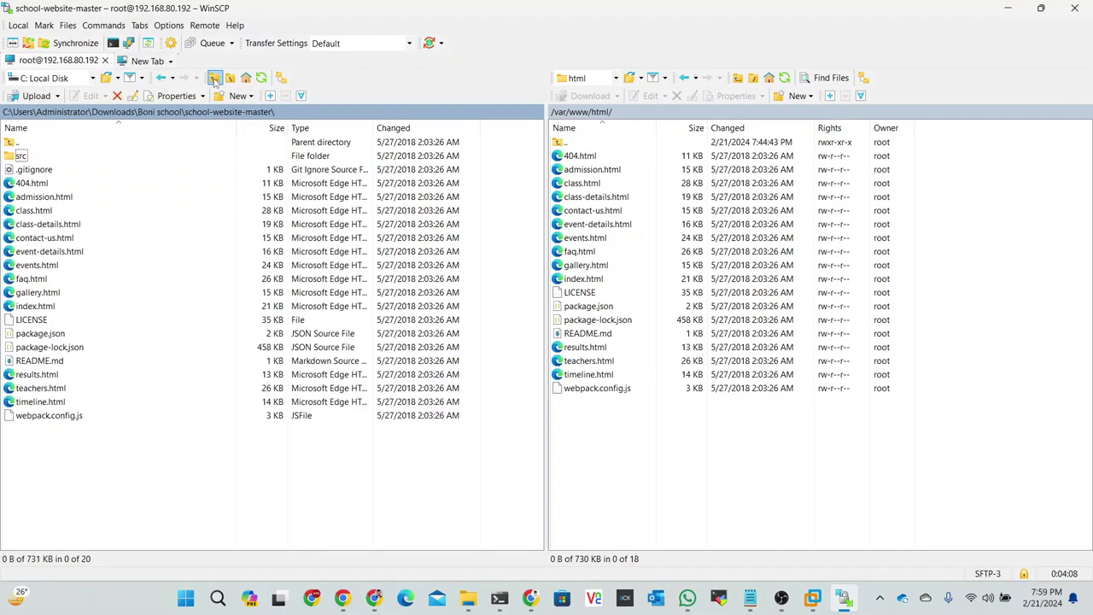
left_click(16, 157)
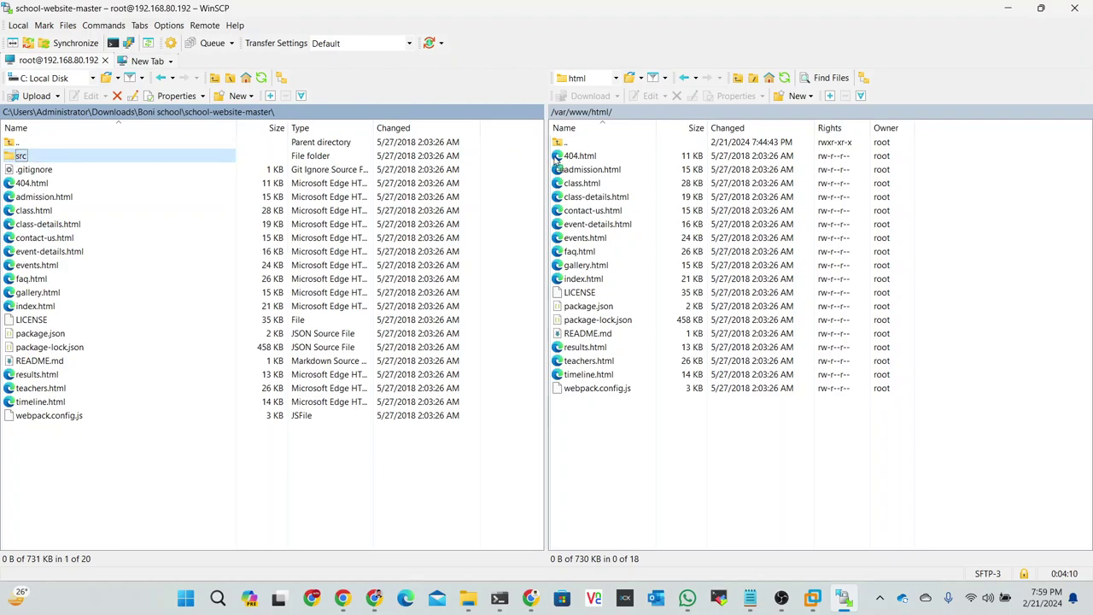
left_click_drag(624, 196, 624, 195)
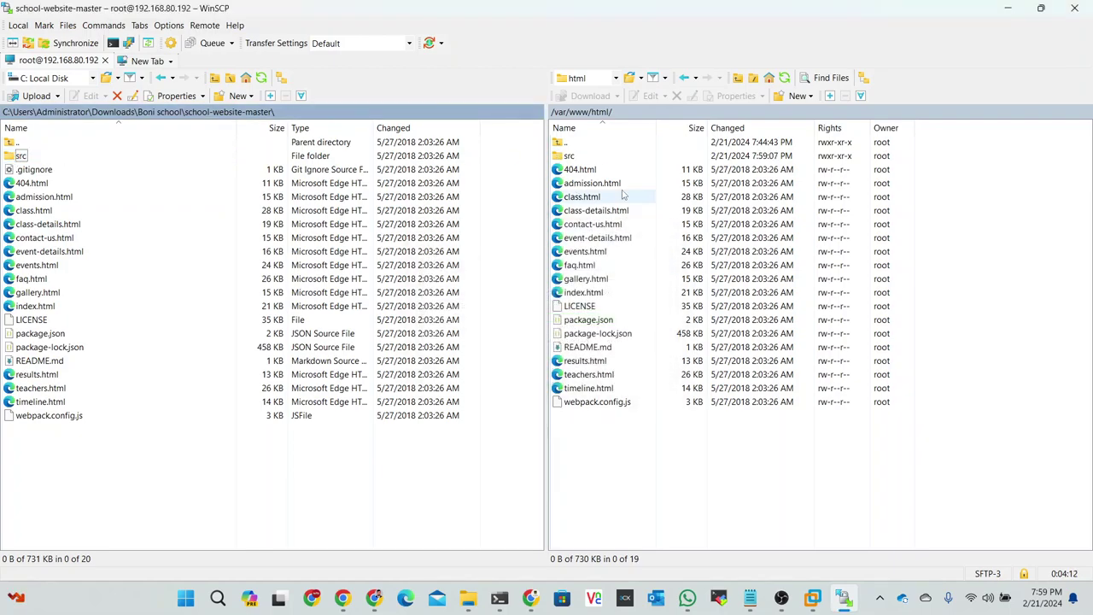
Minimize WinSCP, return to the server terminal and rerun systemctl restart httpd
left_click(1006, 10)
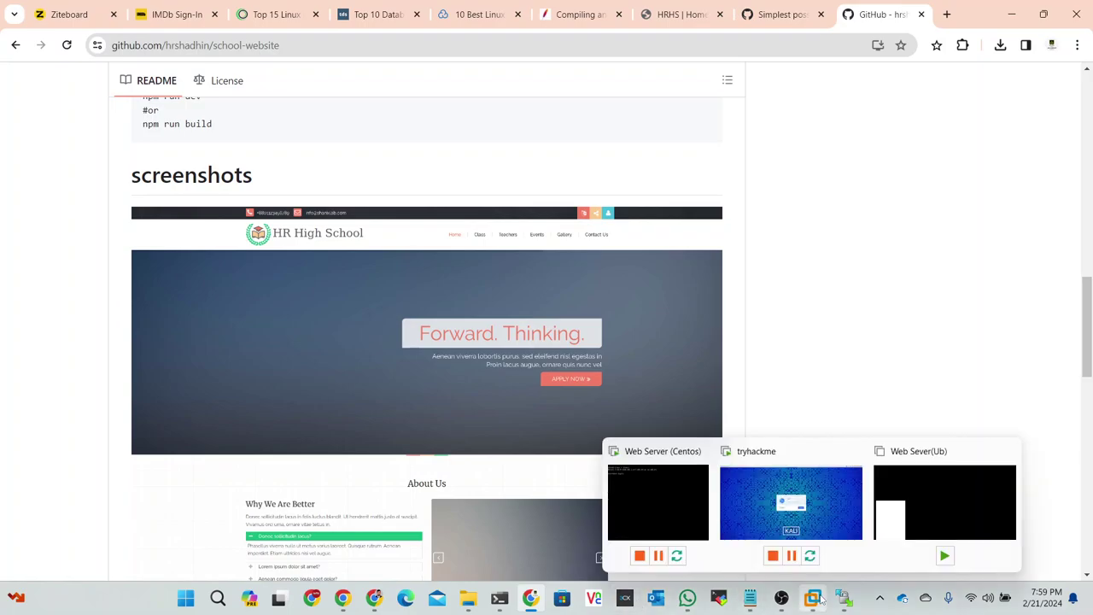
mouse_move(743, 598)
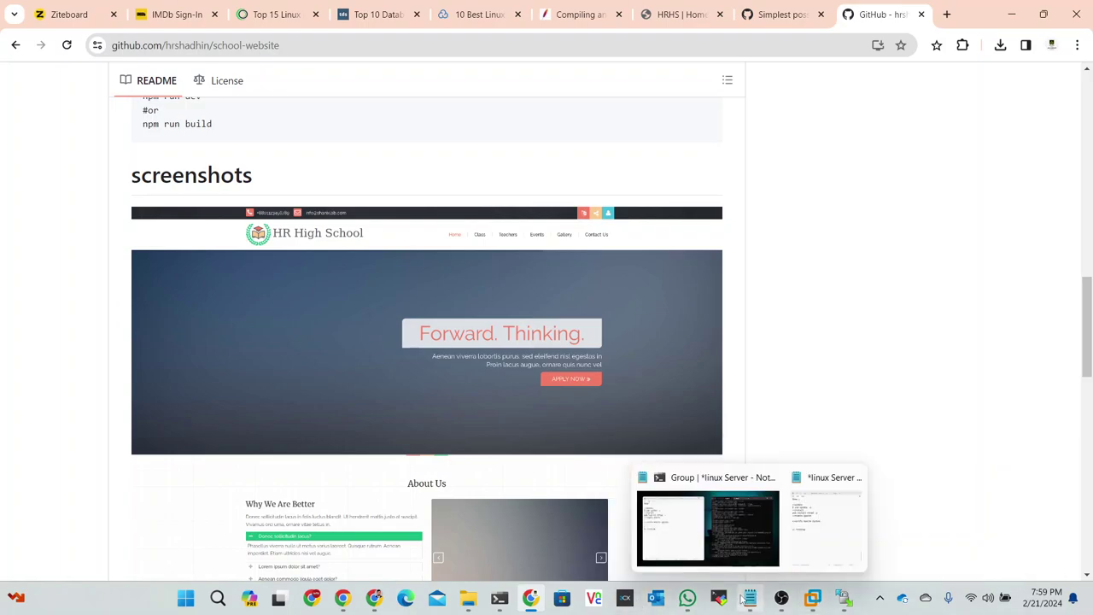
left_click(499, 597)
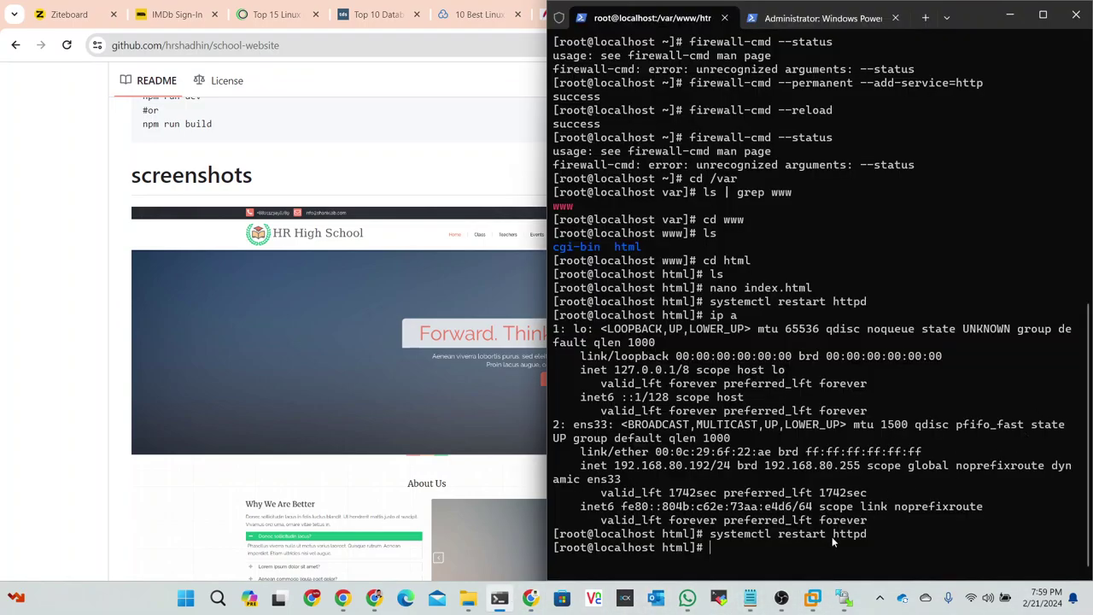
key("Up")
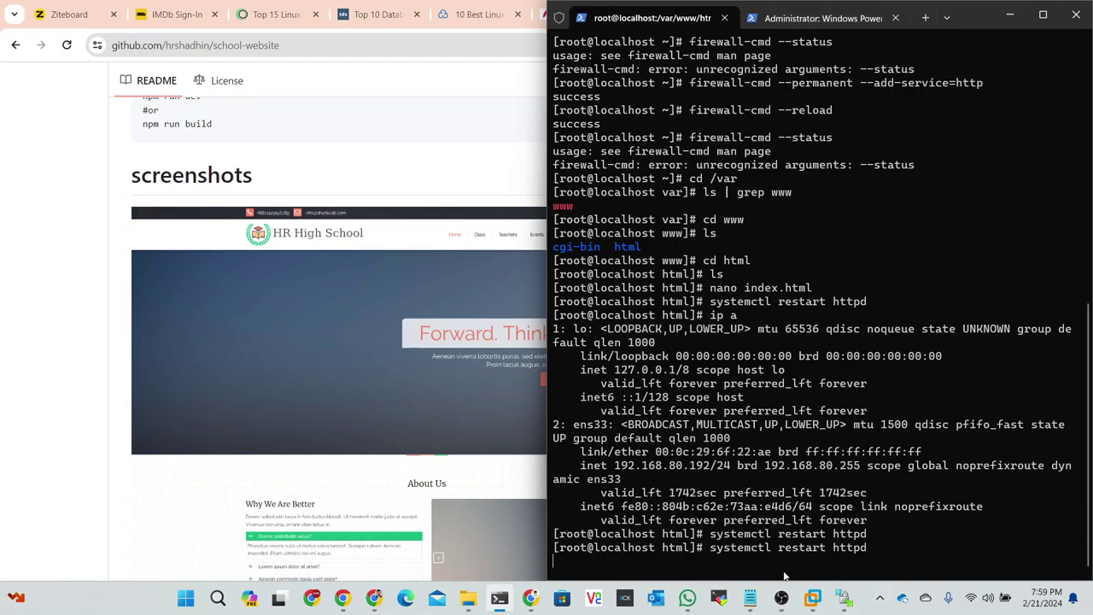
Return to the open 192.168.80.192 page in the browser and reload it to check the site's styling
left_click(343, 96)
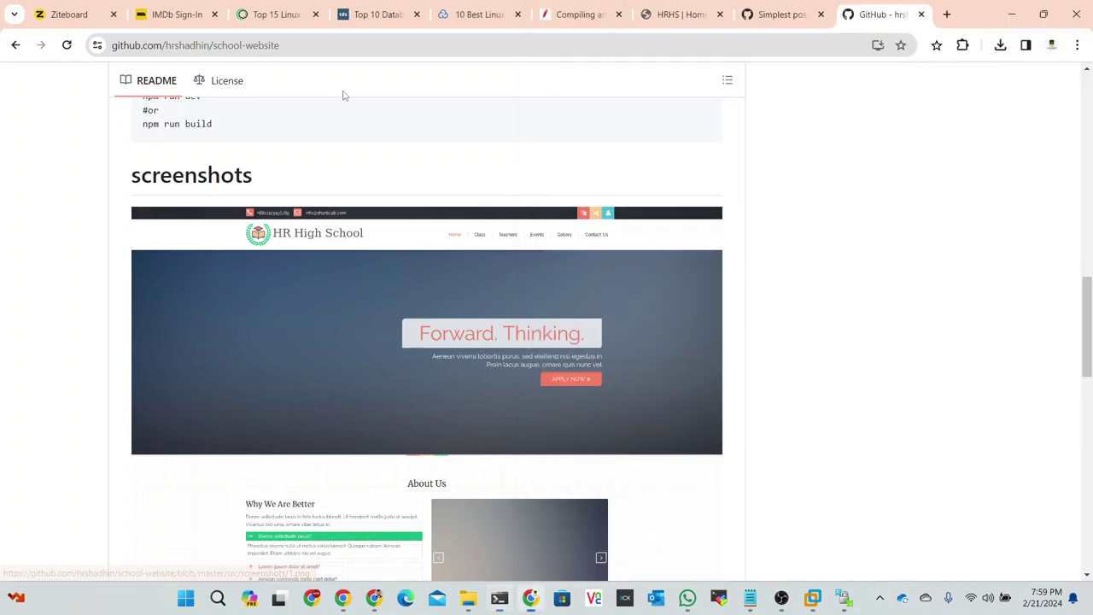
left_click(579, 14)
left_click(645, 16)
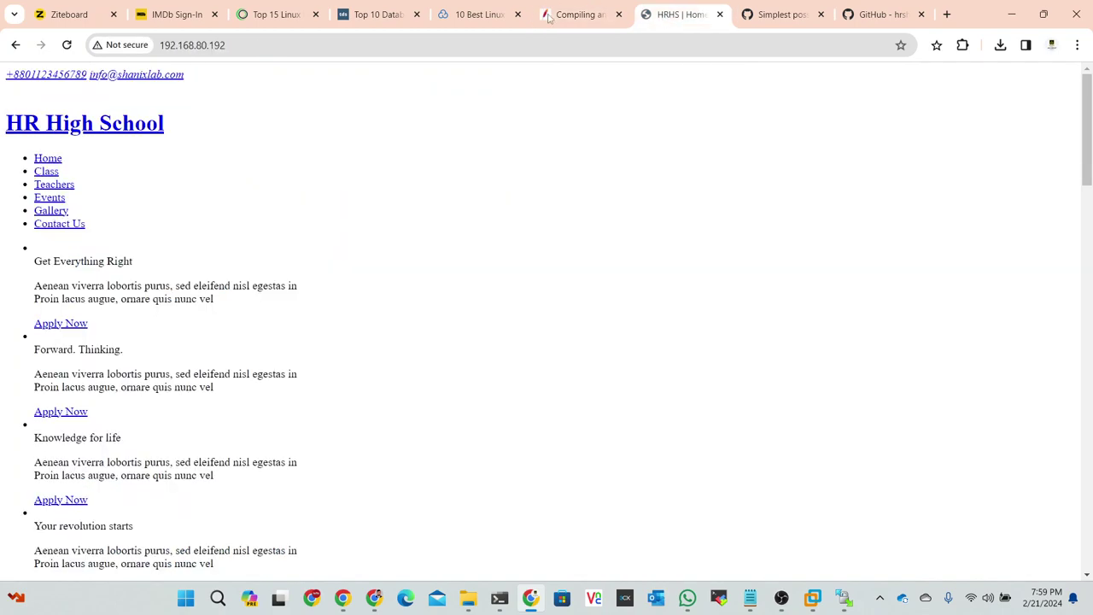
left_click(66, 46)
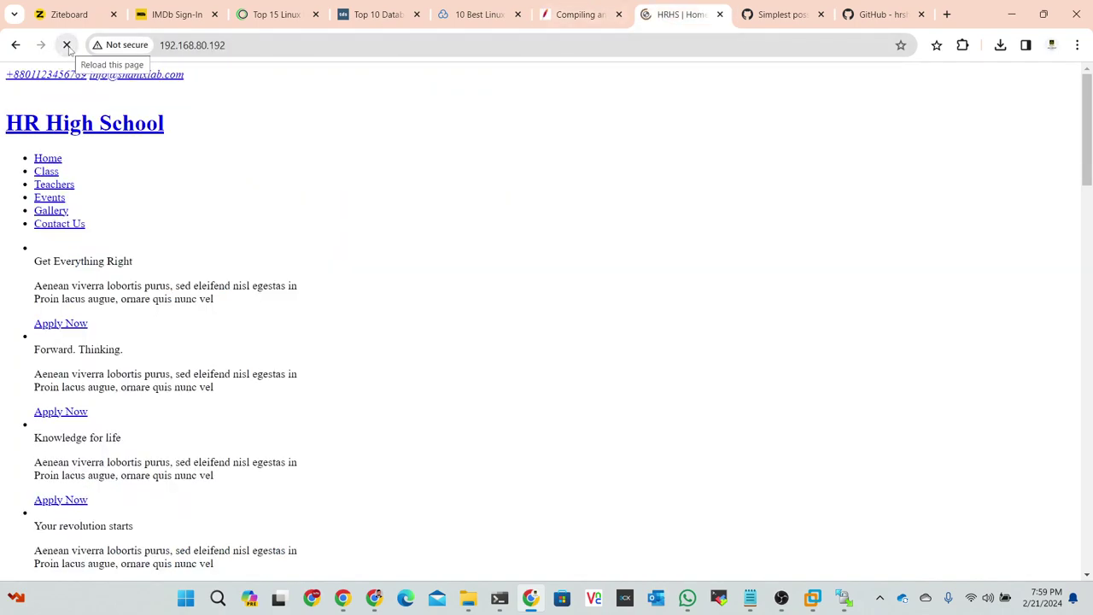
Switch back to the server terminal and run systemctl restart httpd once more
mouse_move(843, 605)
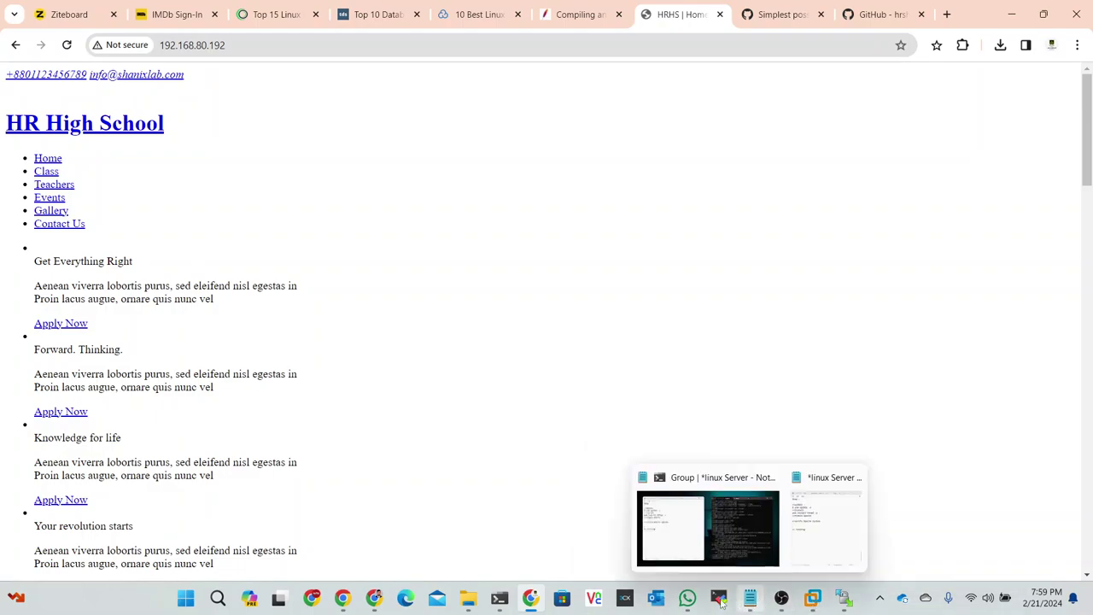
left_click(499, 598)
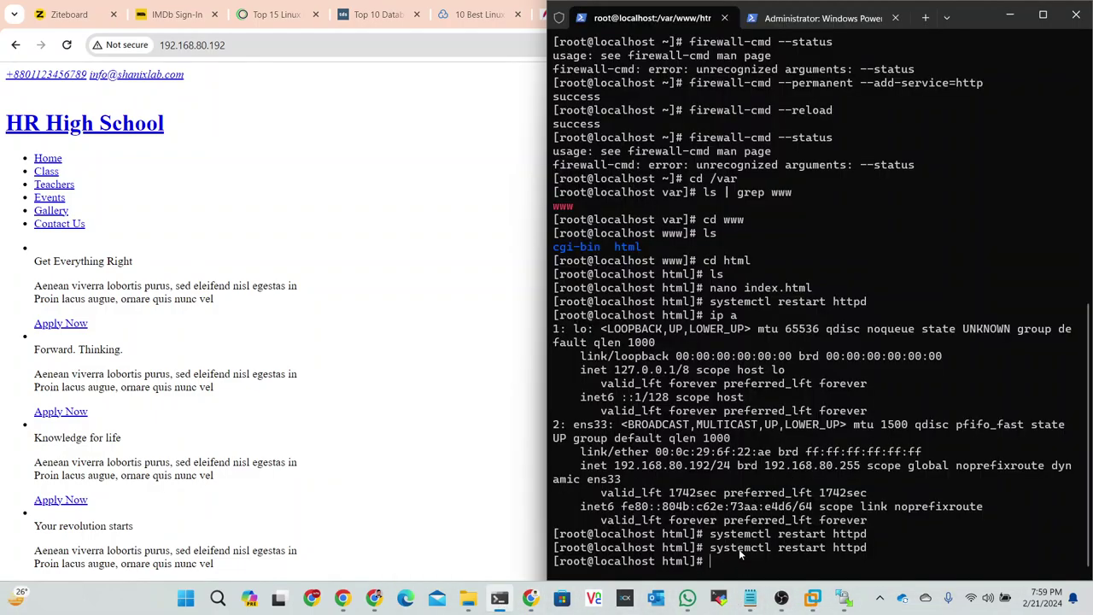
key("Up")
key("Return")
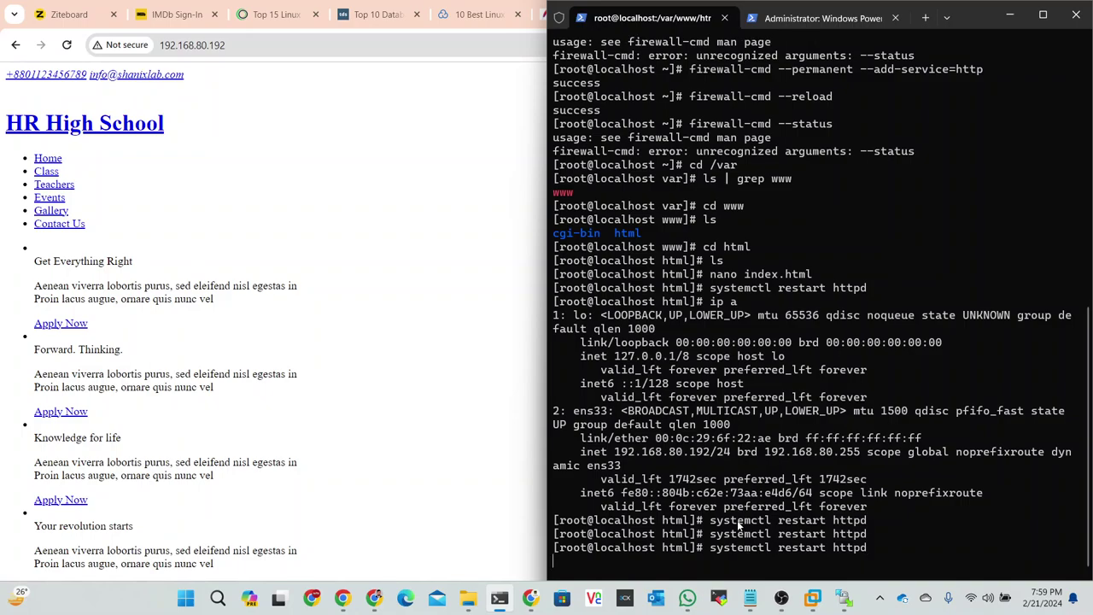
Reload the school home page, look it over and open the site's Events page
left_click(62, 46)
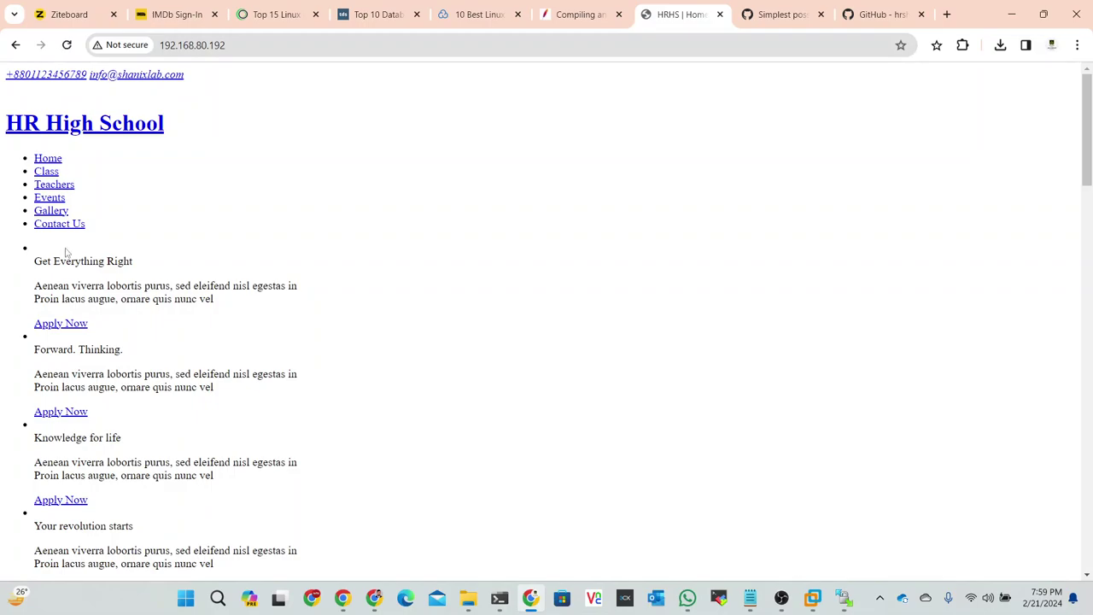
scroll(66, 247, "down", 3)
scroll(51, 138, "up", 2)
left_click(49, 127)
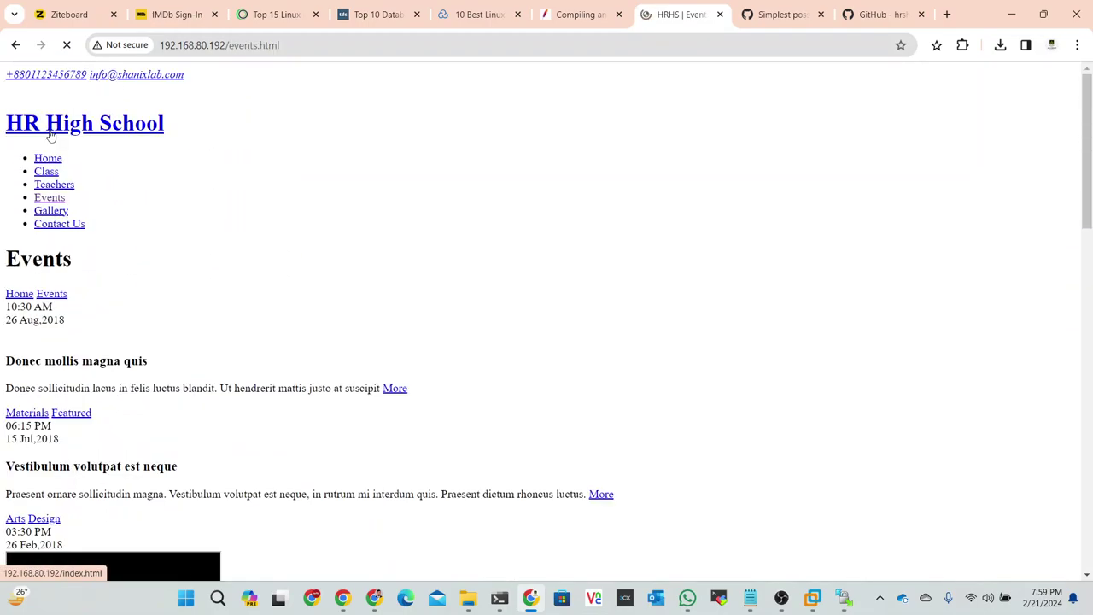
Look over the Events page, switch to the GitHub school-website repository and copy npm install from its README usage section
scroll(119, 298, "down", 4)
scroll(67, 96, "up", 4)
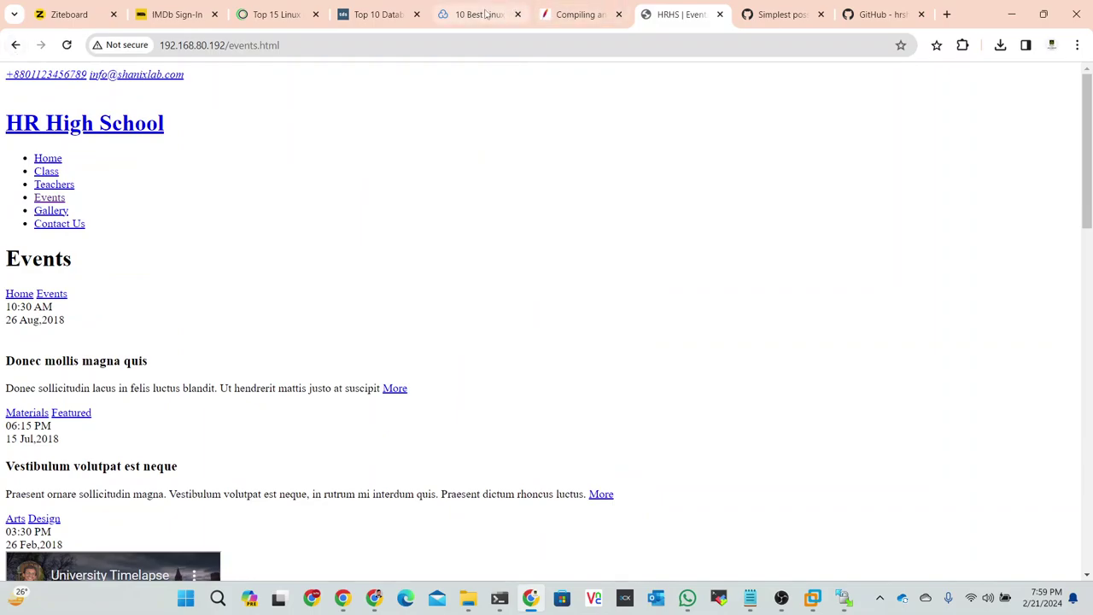
left_click(762, 21)
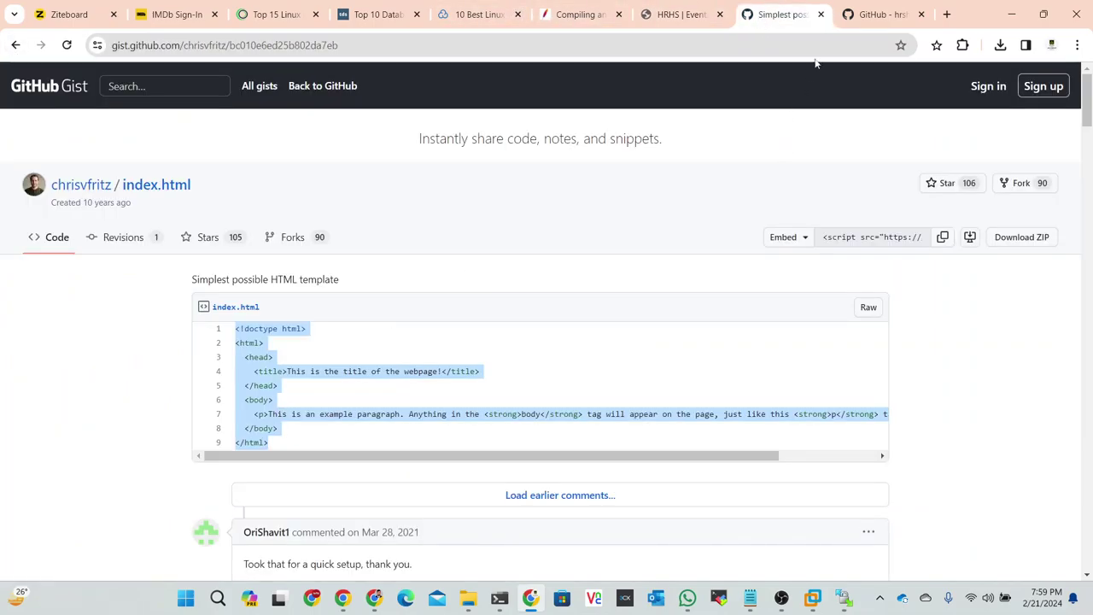
left_click(877, 15)
scroll(395, 285, "up", 3)
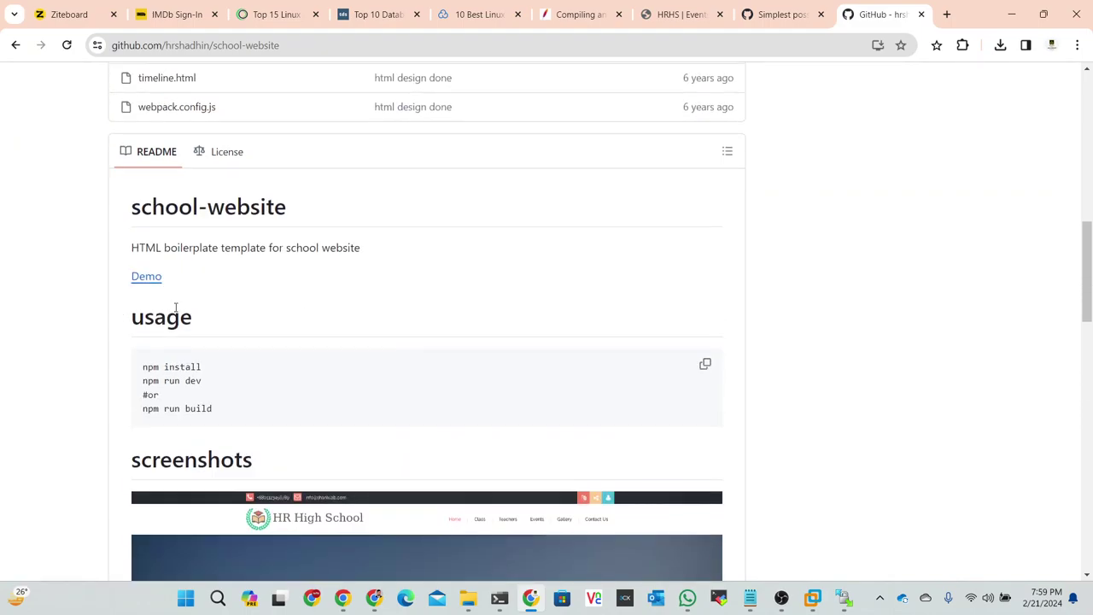
left_click_drag(208, 372, 142, 370)
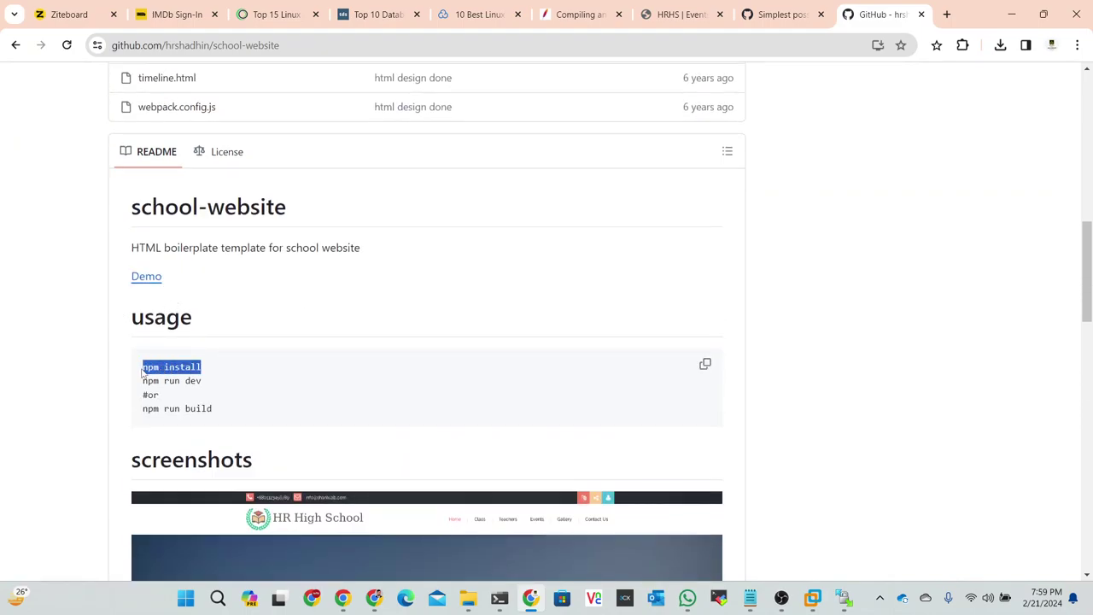
right_click(147, 370)
left_click(170, 381)
Search the web for install npm centos 7 2023 in a new tab and open the E2E Networks Node.js and NPM guide
left_click(946, 14)
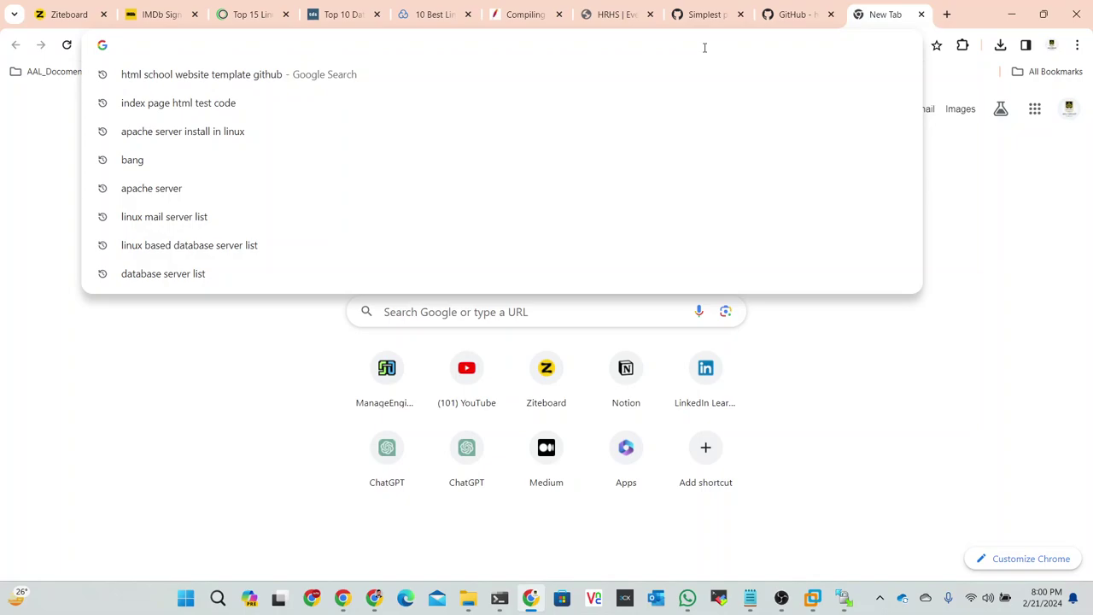
type("npm install")
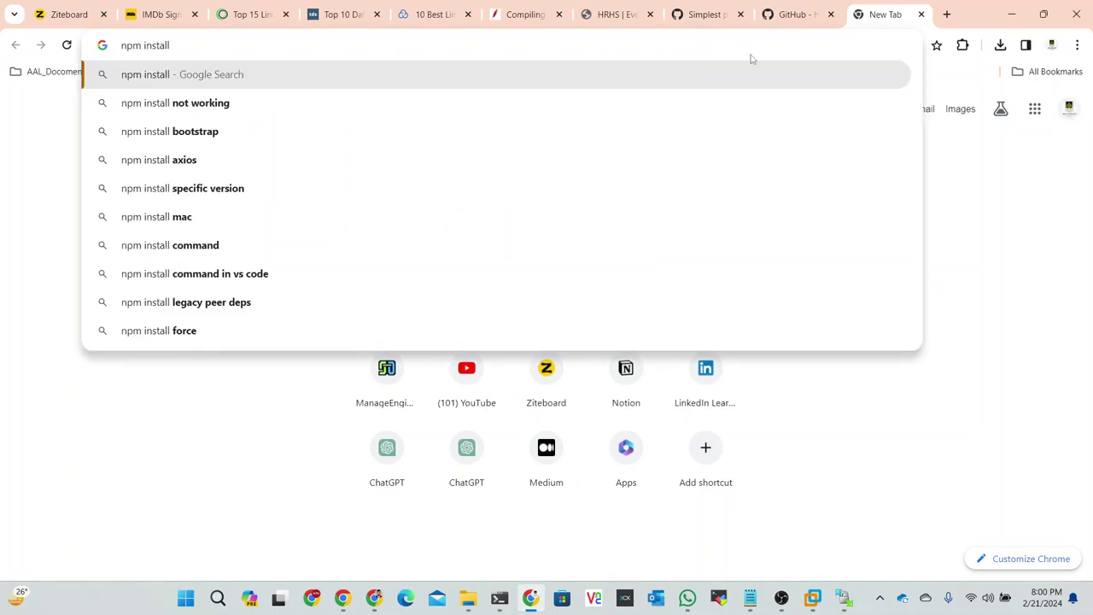
type(" cent")
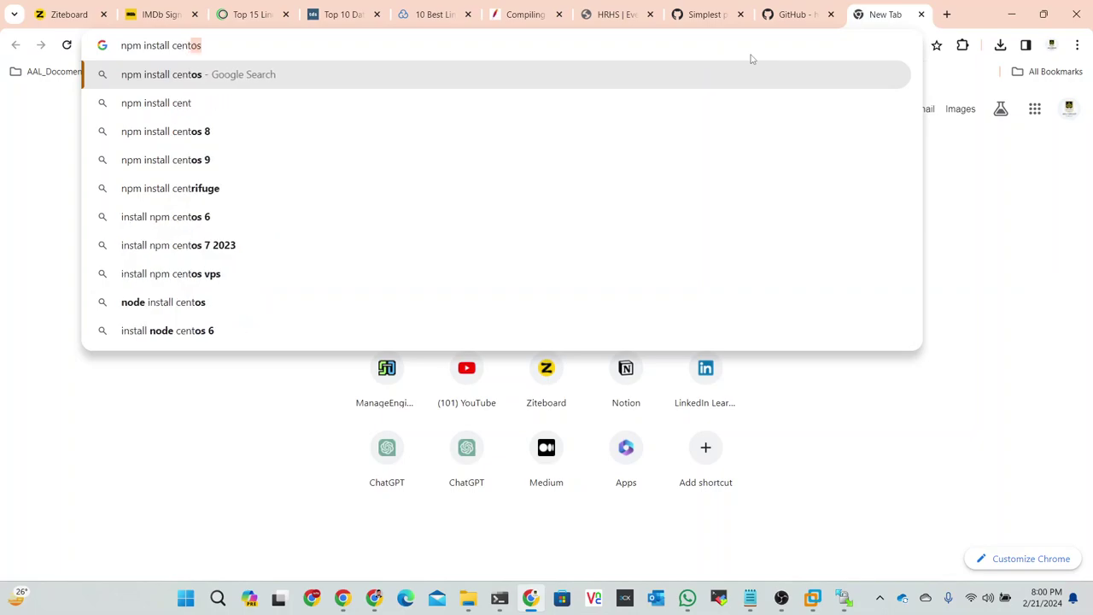
left_click(196, 246)
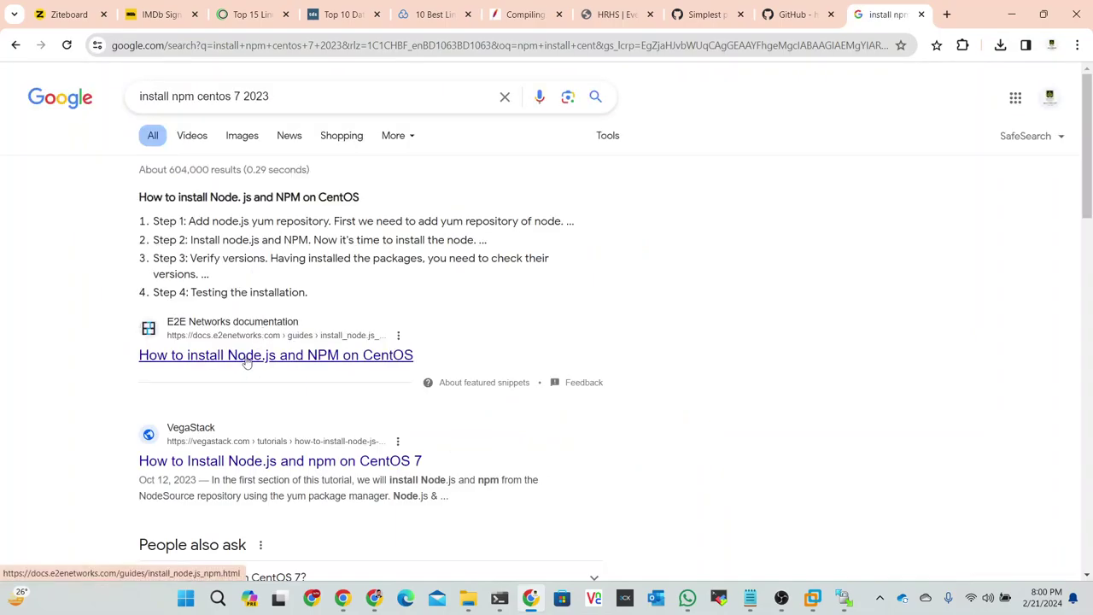
left_click(246, 362)
Read through the CentOS guide's steps for adding the repository, installing Node.js and NPM, checking versions and testing the installation
scroll(457, 248, "down", 2)
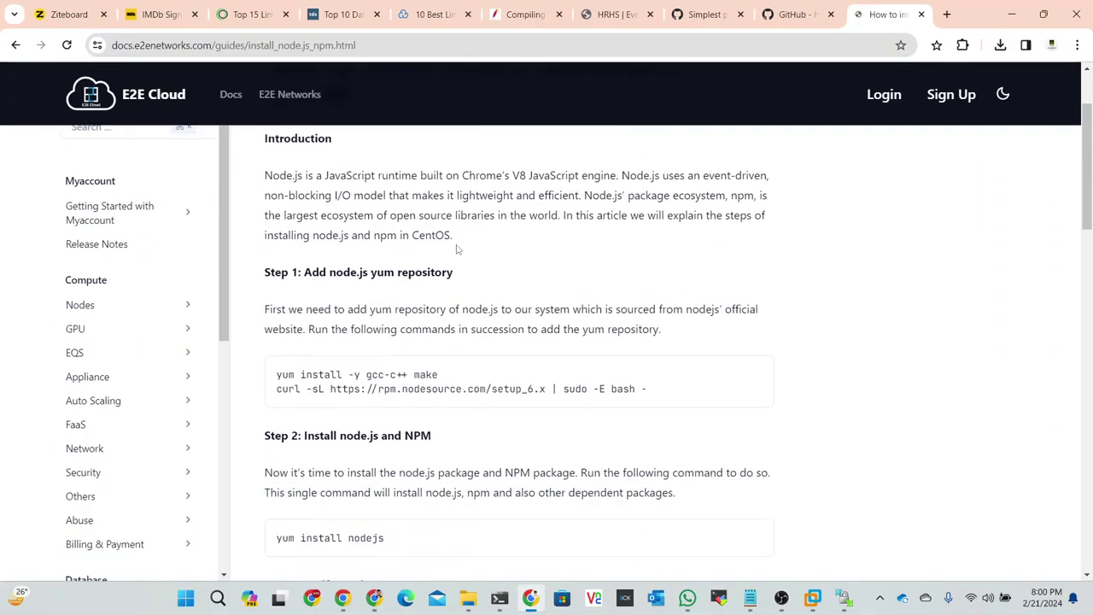
scroll(457, 248, "down", 1)
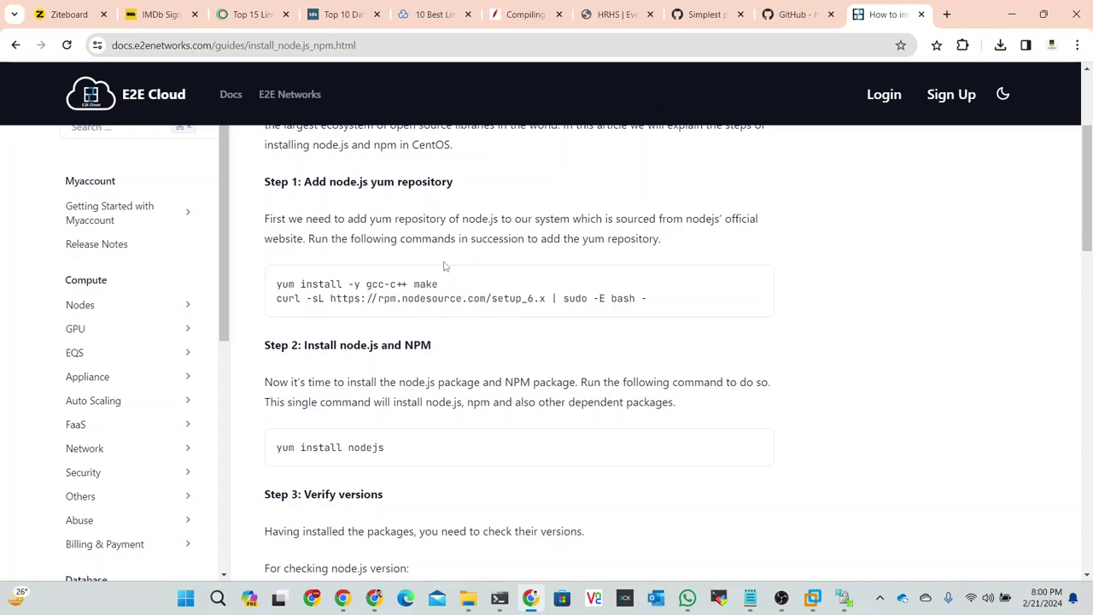
scroll(444, 266, "down", 1)
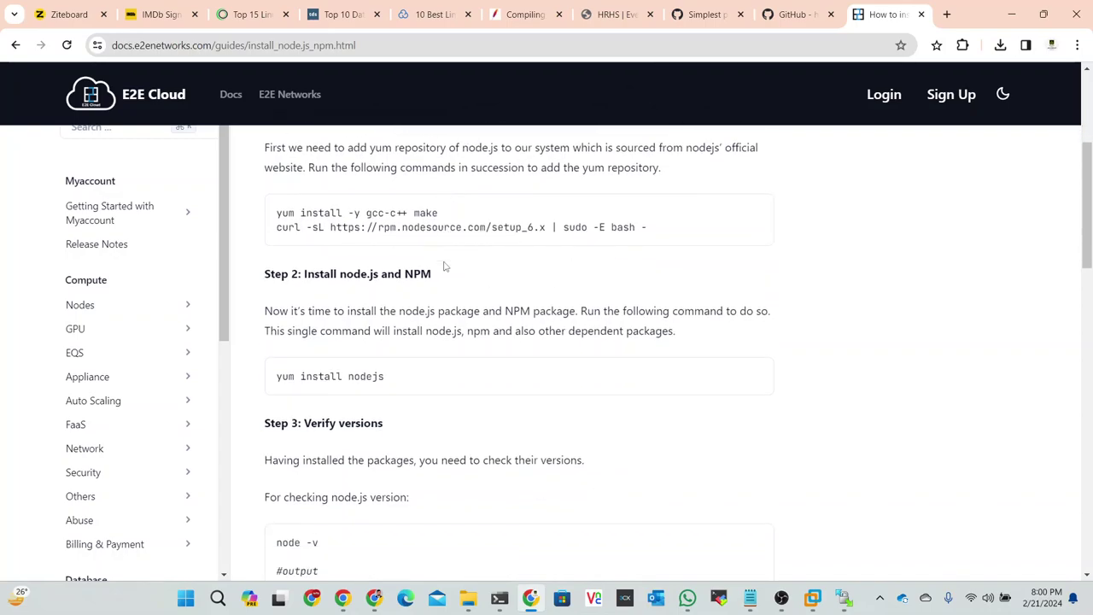
scroll(444, 266, "down", 1)
scroll(444, 265, "down", 2)
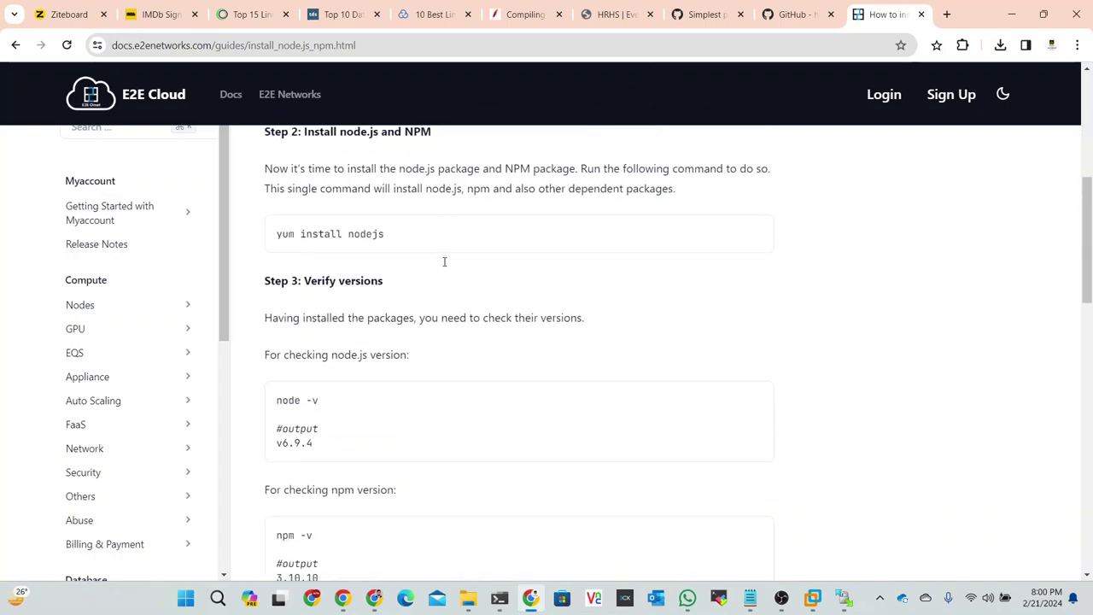
scroll(444, 266, "down", 1)
scroll(444, 266, "down", 4)
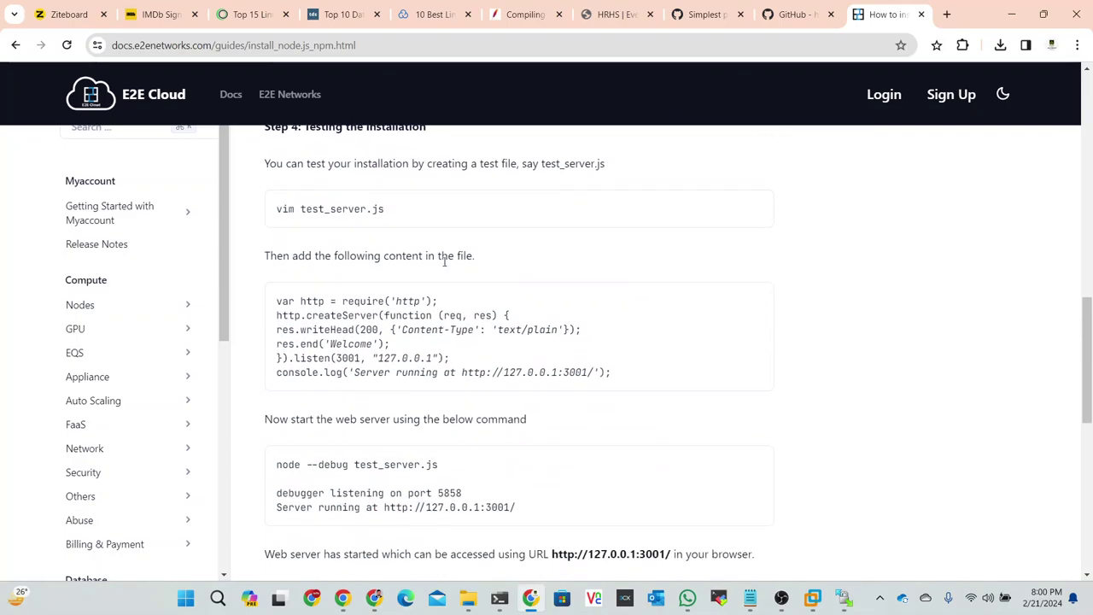
scroll(444, 262, "down", 3)
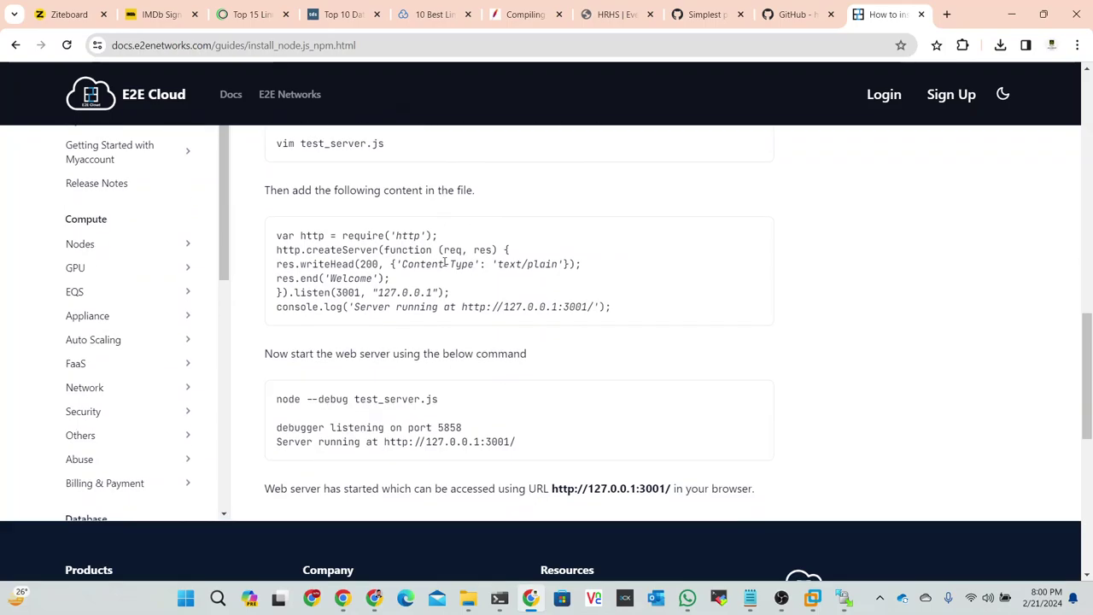
scroll(444, 262, "up", 1)
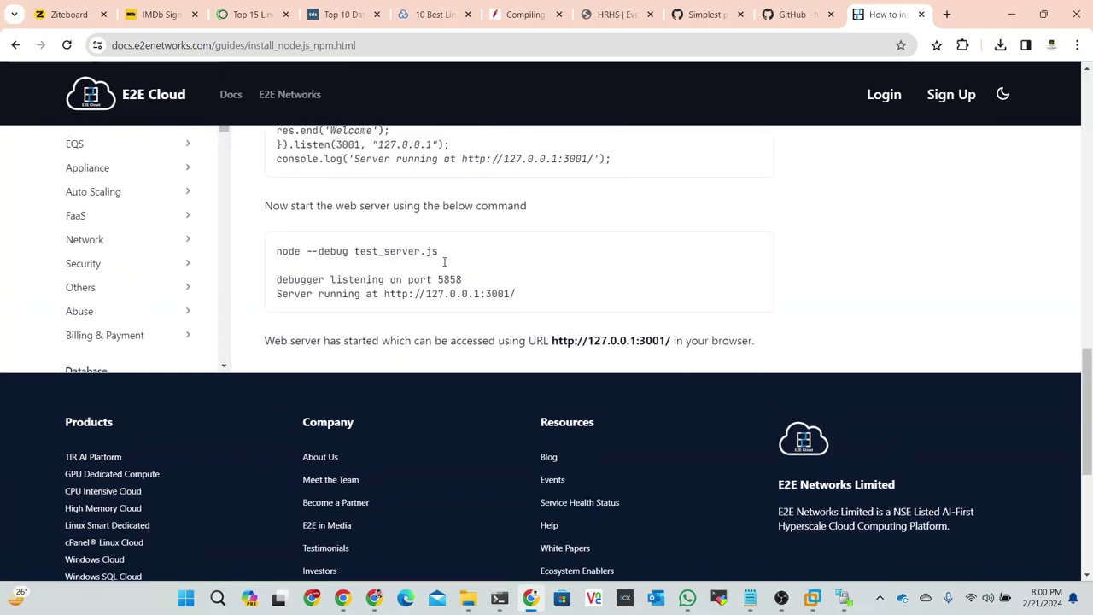
scroll(444, 266, "up", 2)
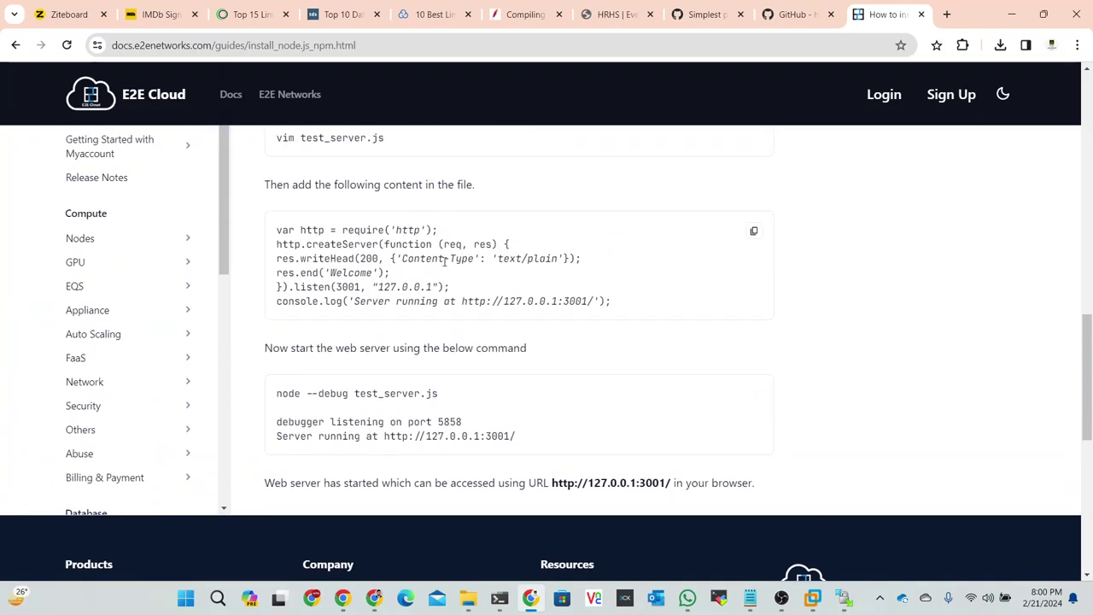
scroll(373, 230, "up", 7)
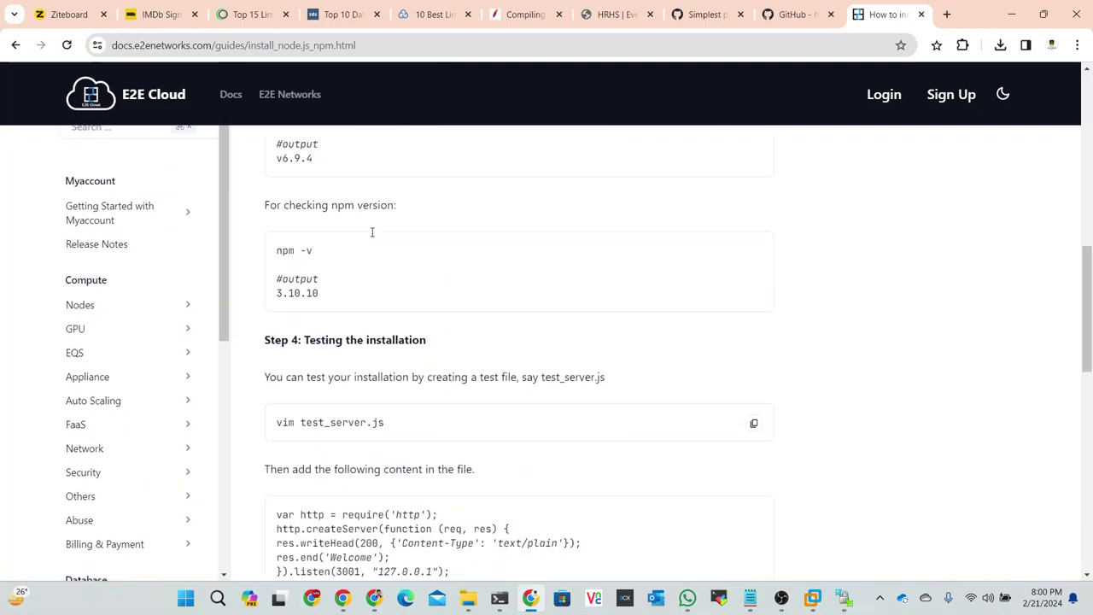
Copy the guide's Step 2 command and try to install Node.js with yum install nodejs in the server terminal
scroll(372, 237, "up", 2)
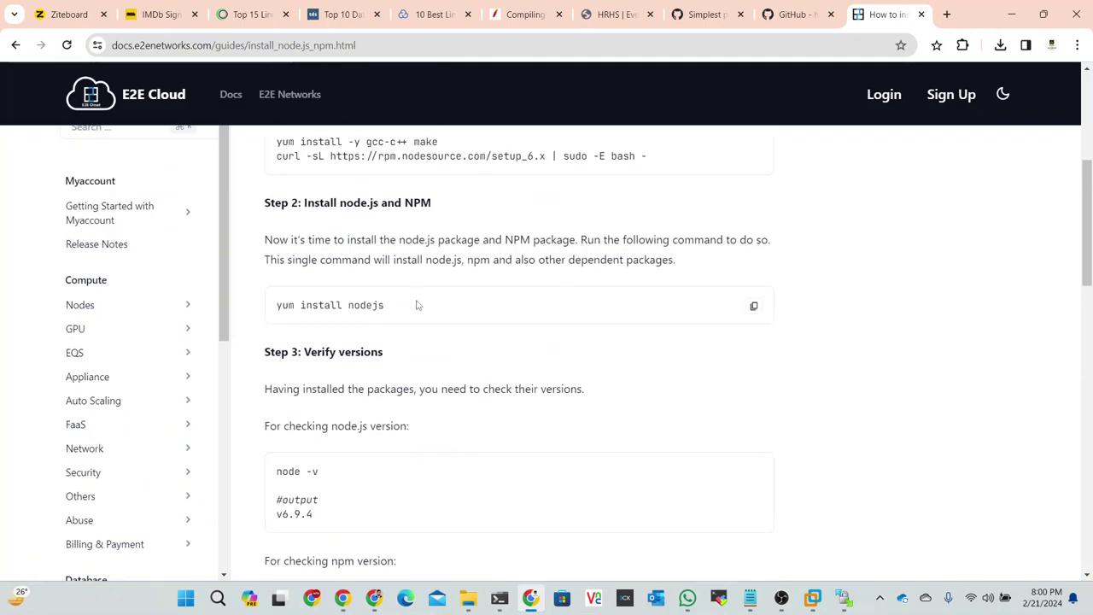
scroll(416, 299, "up", 2)
scroll(416, 299, "up", 3)
scroll(416, 307, "down", 5)
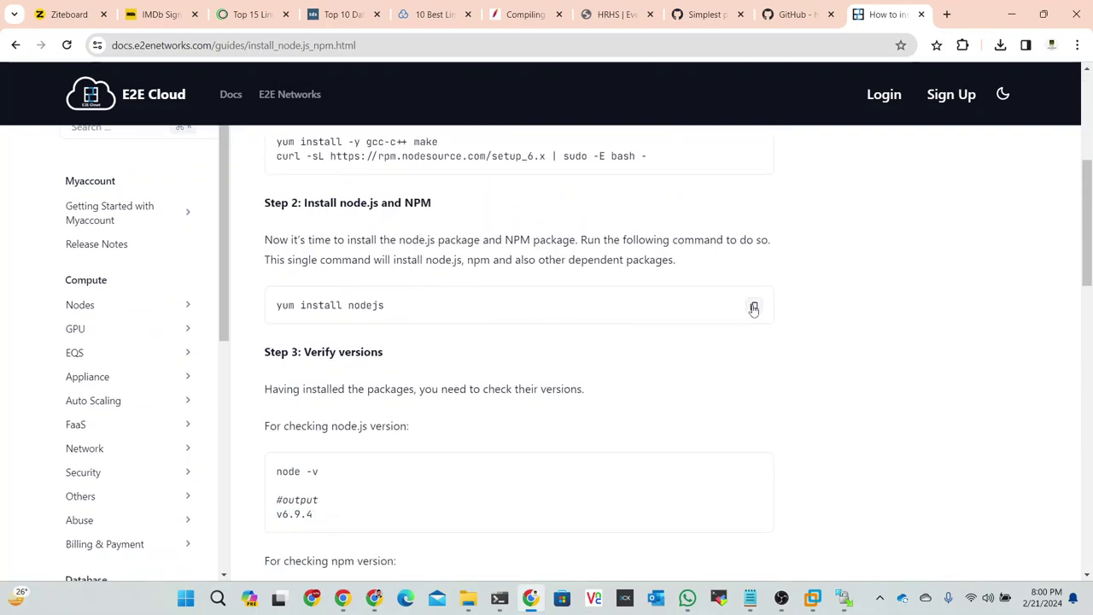
left_click(753, 305)
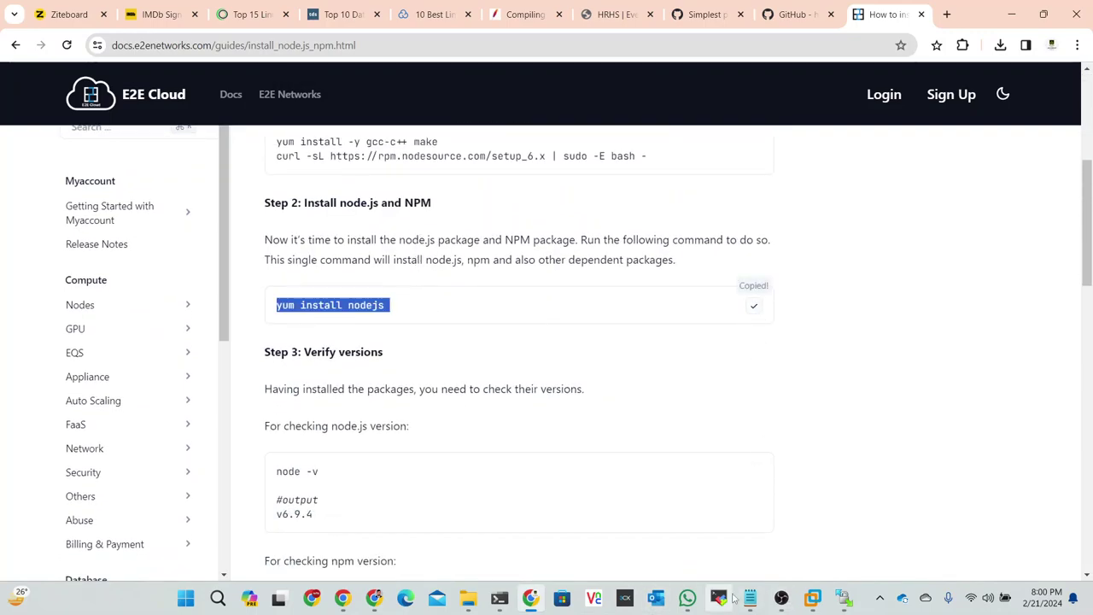
left_click(511, 600)
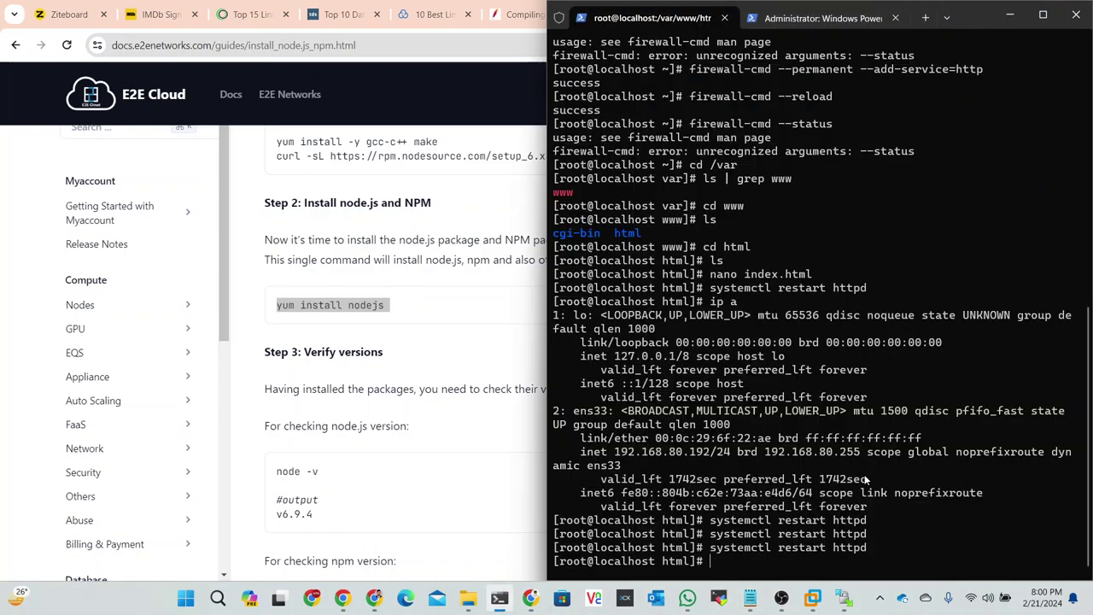
right_click(868, 549)
key("Return")
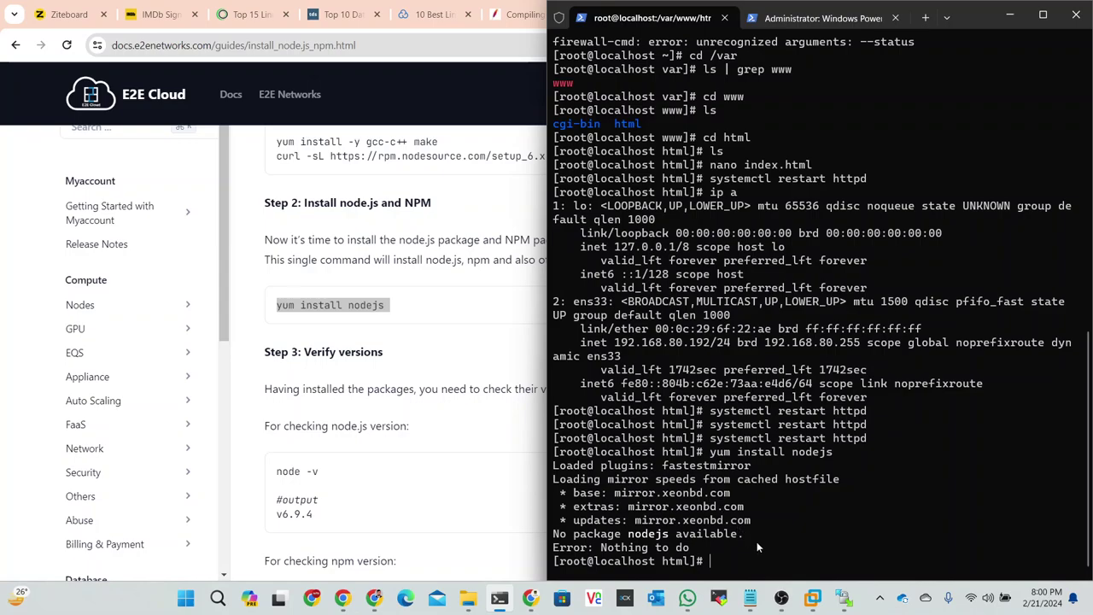
Copy the guide's Step 1 commands and run them in the server terminal to install gcc-c++ and make and run the NodeSource setup_6.x script
left_click(447, 295)
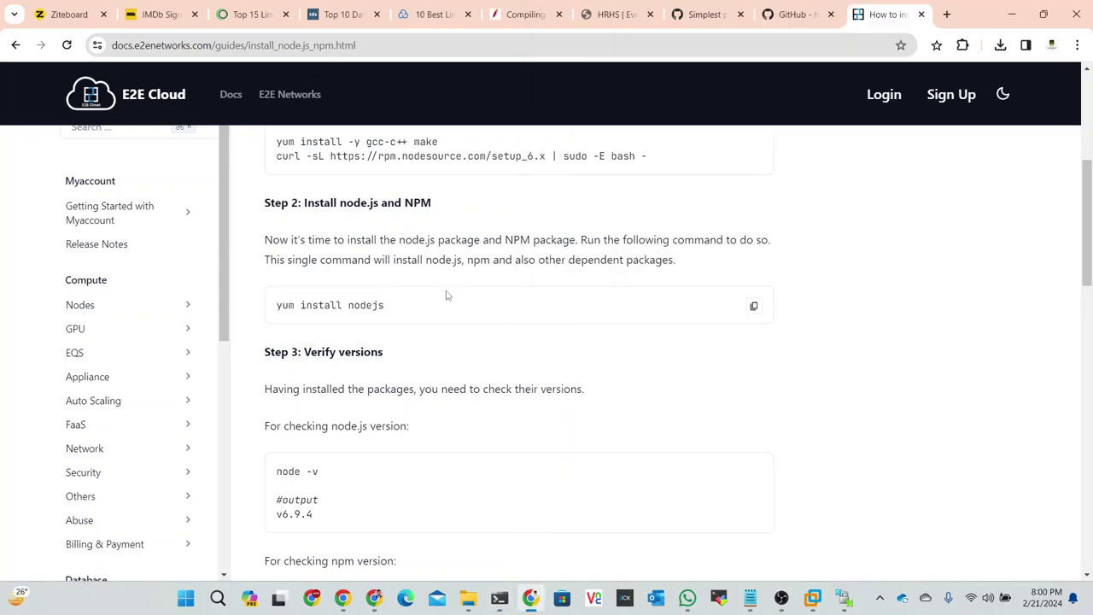
scroll(443, 293, "up", 1)
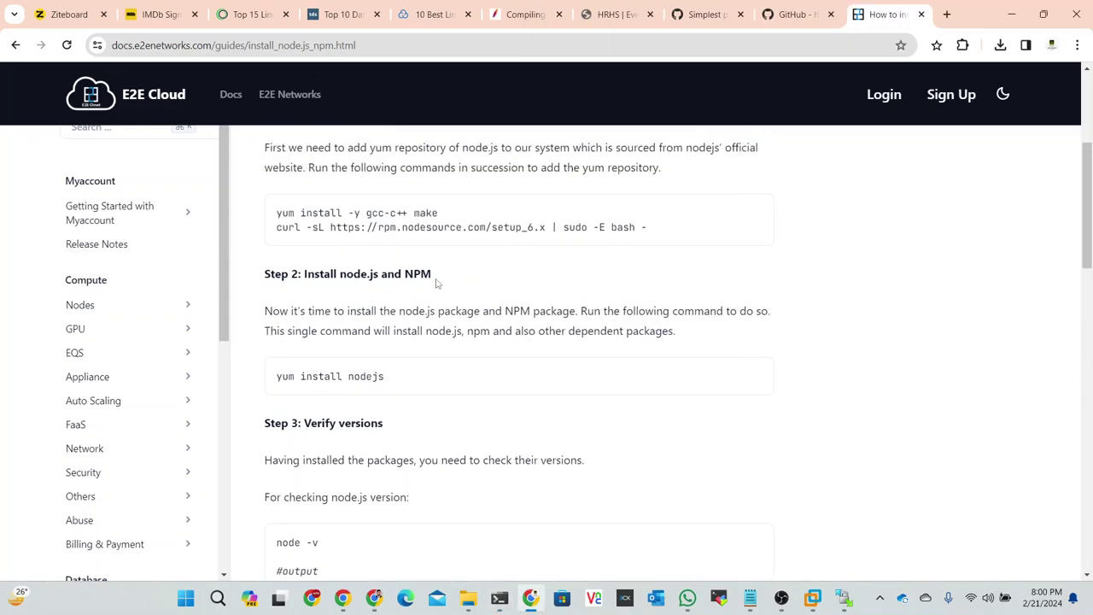
scroll(436, 283, "up", 3)
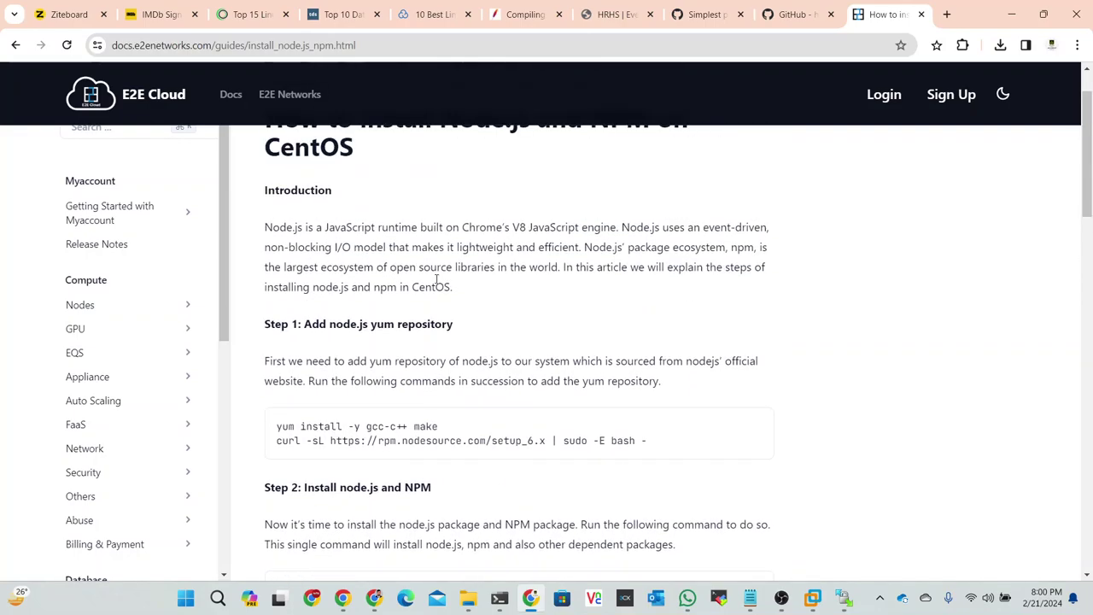
scroll(435, 281, "up", 1)
scroll(434, 281, "down", 2)
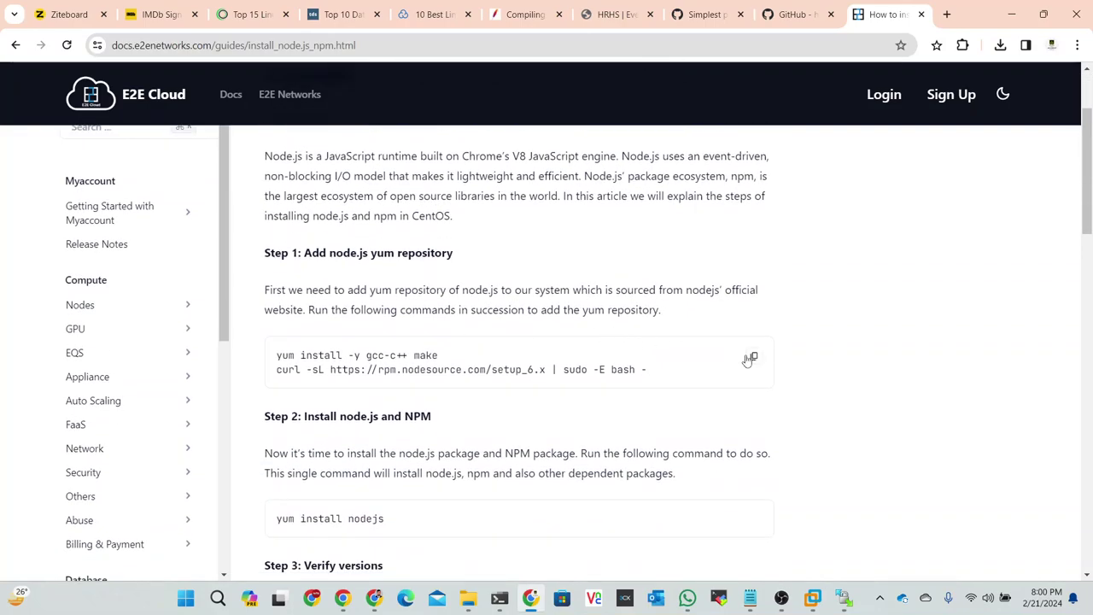
left_click(751, 358)
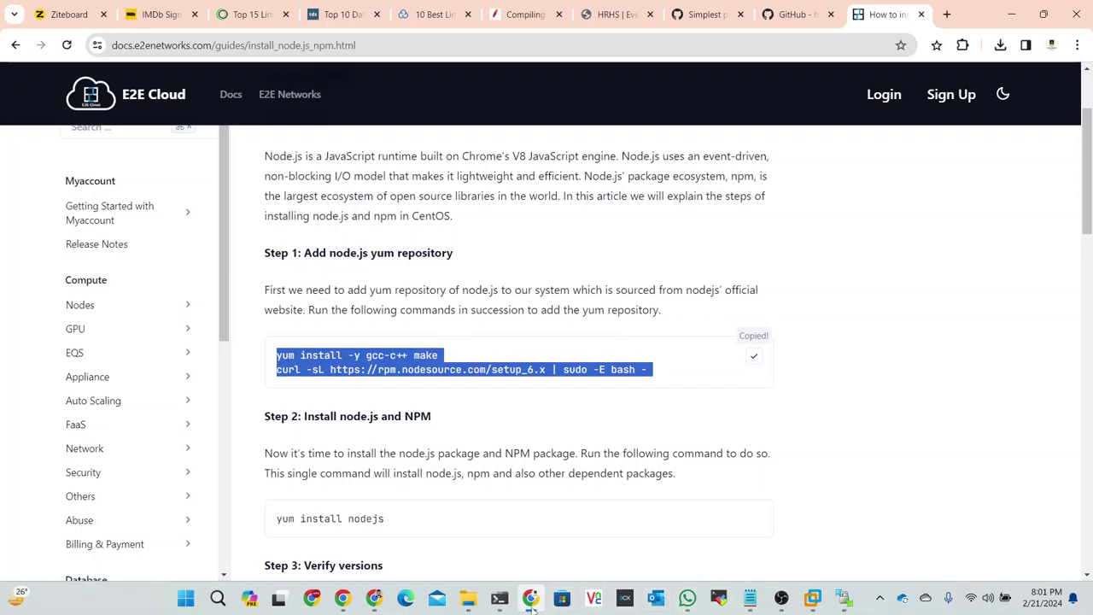
left_click(499, 598)
right_click(865, 470)
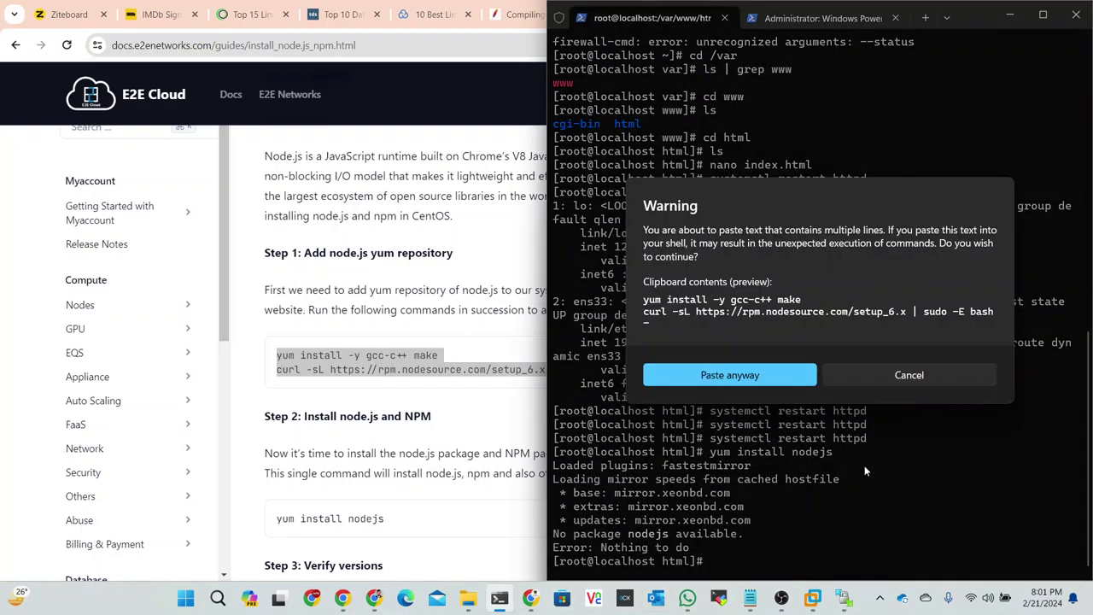
left_click(765, 382)
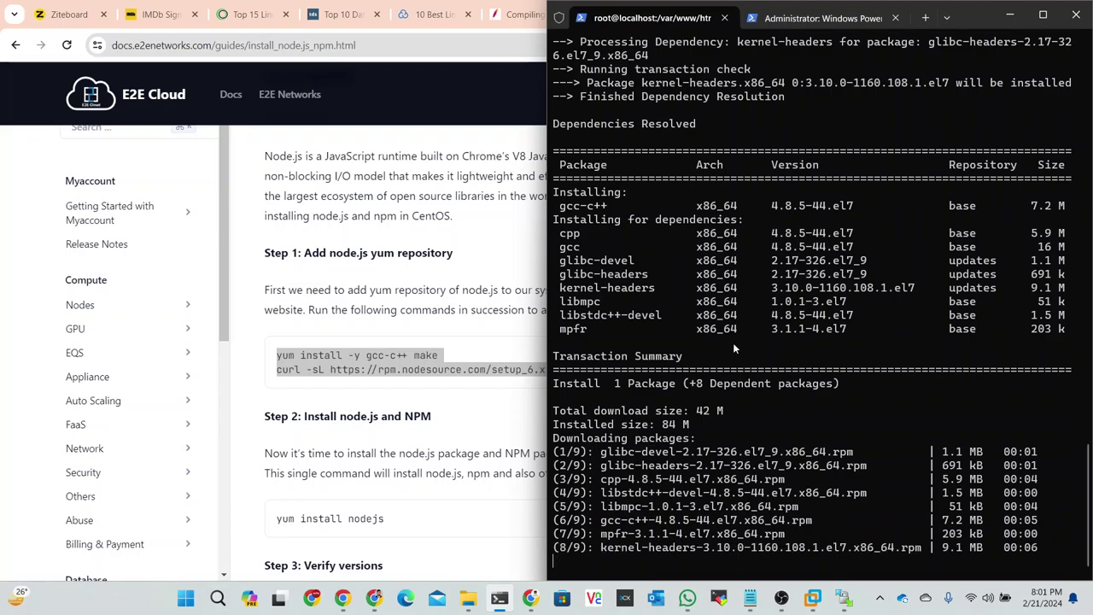
scroll(457, 401, "down", 3)
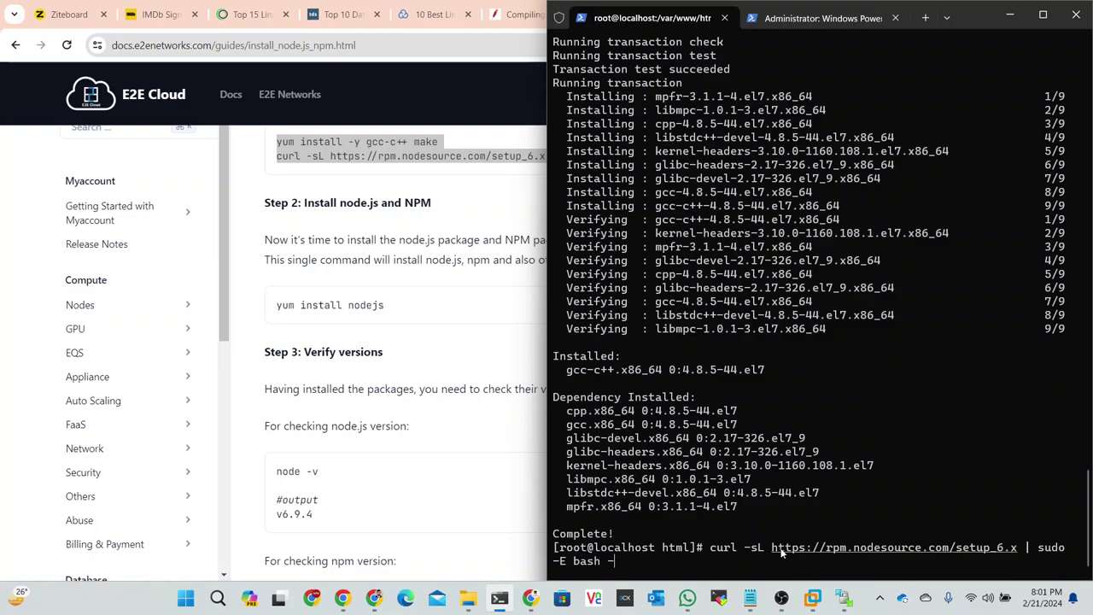
key("Return")
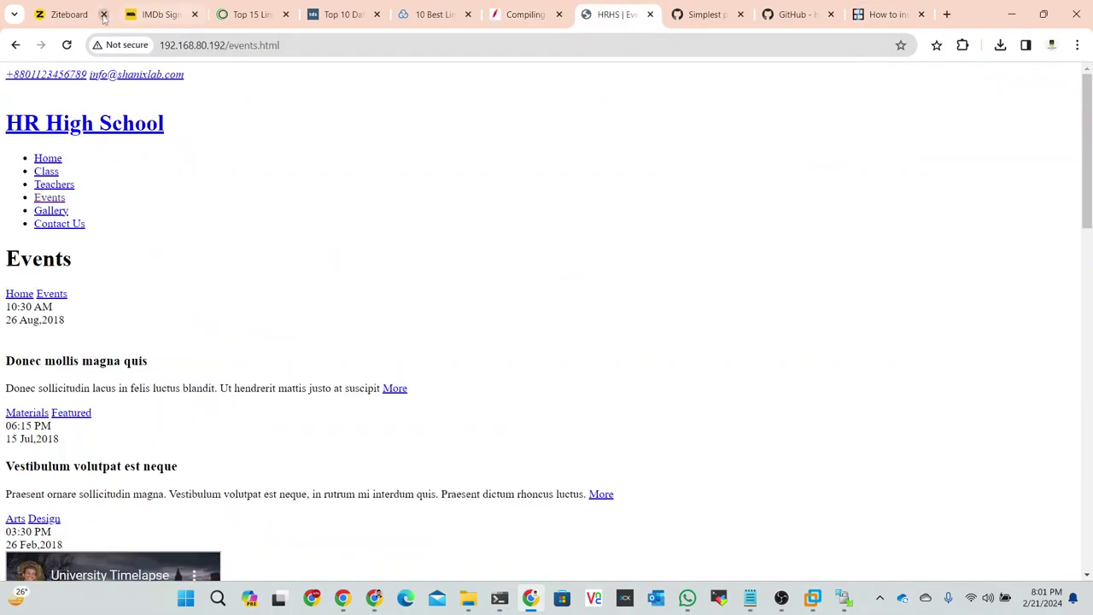
Reload the school site's Events page in the browser and go back from the GitHub repository to the school-website topic listing
left_click(68, 46)
left_click(801, 15)
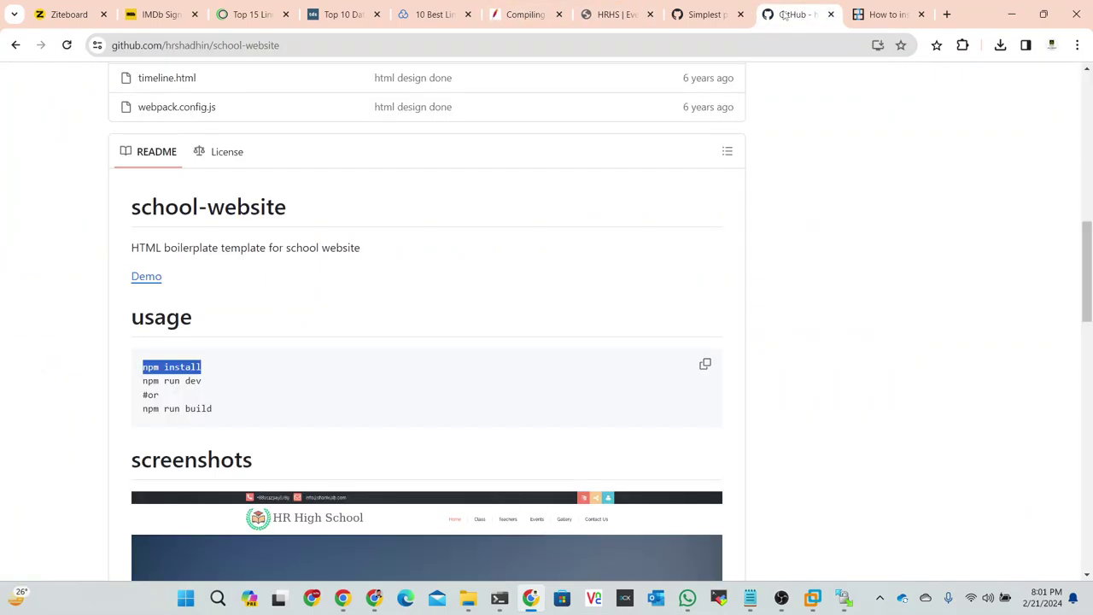
left_click(706, 14)
left_click(799, 14)
left_click(15, 45)
Open the hackforla/new-schools-today repository from the topic listing and look through its README
scroll(382, 268, "down", 4)
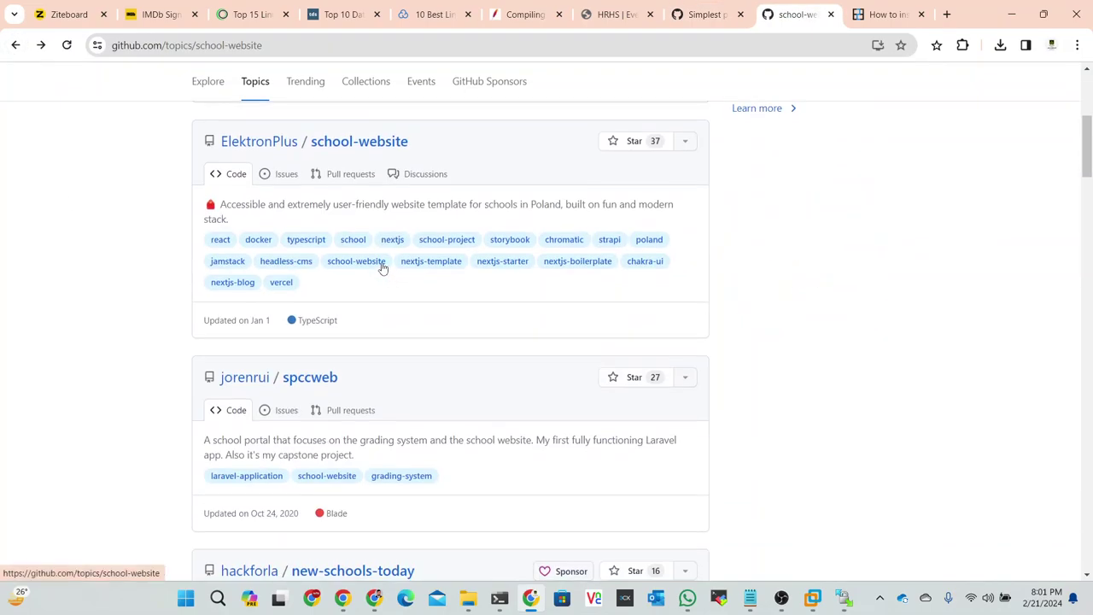
scroll(382, 268, "down", 3)
left_click(359, 289)
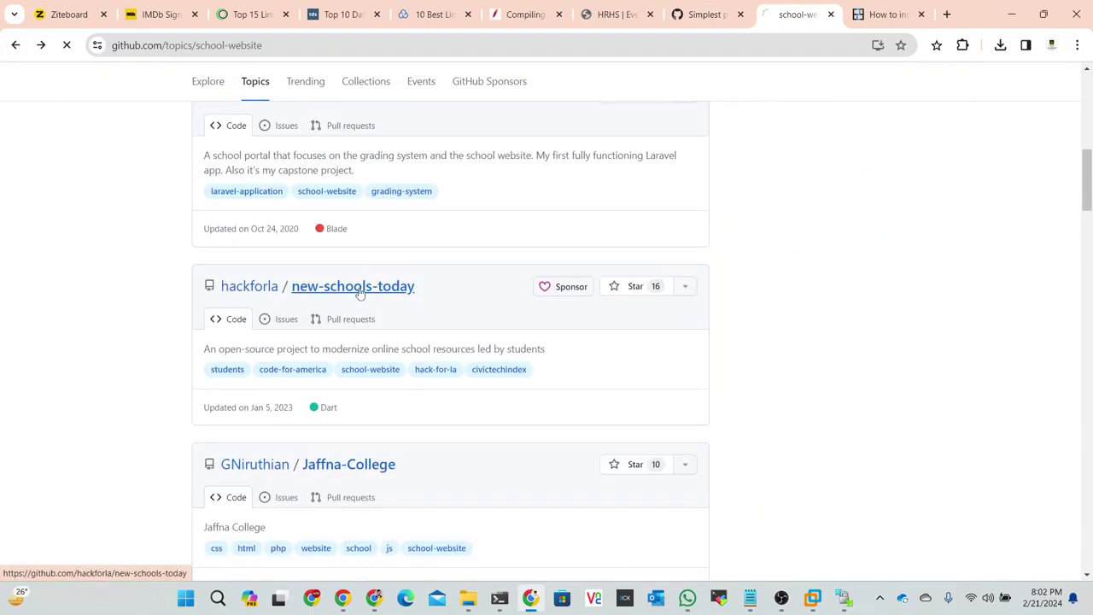
scroll(466, 273, "down", 5)
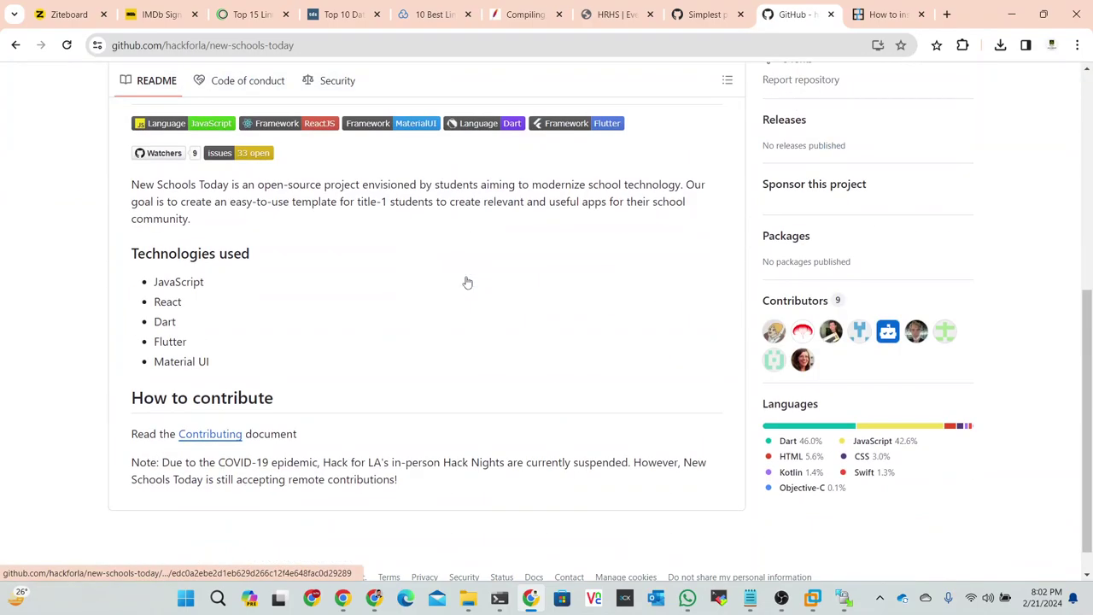
Leave the new-schools-today repository and look through the school-website topic listing for other templates
scroll(467, 282, "up", 5)
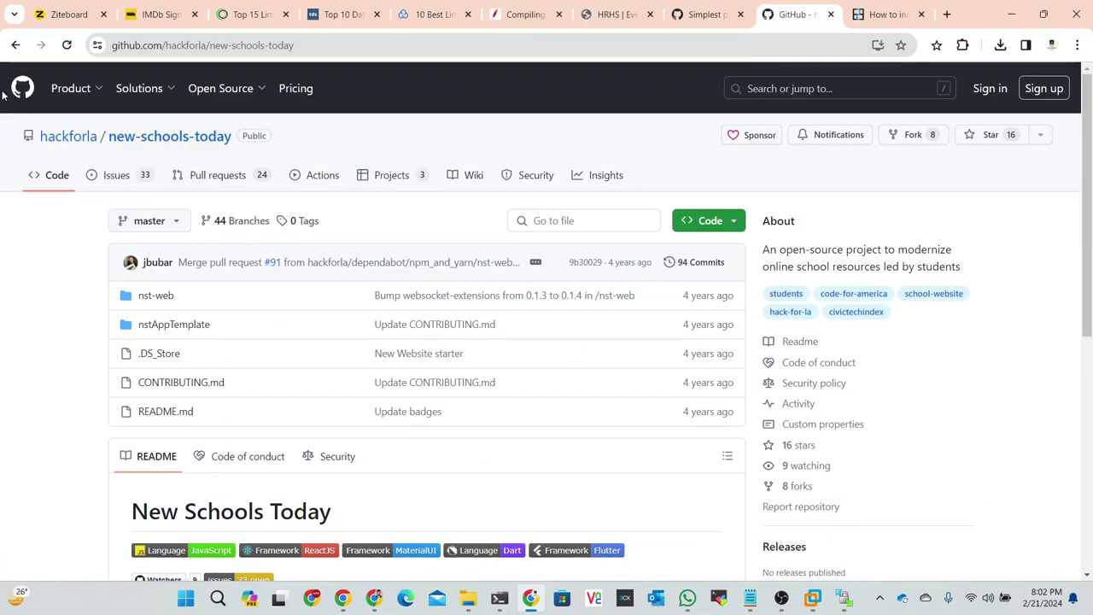
left_click(15, 45)
scroll(214, 282, "down", 5)
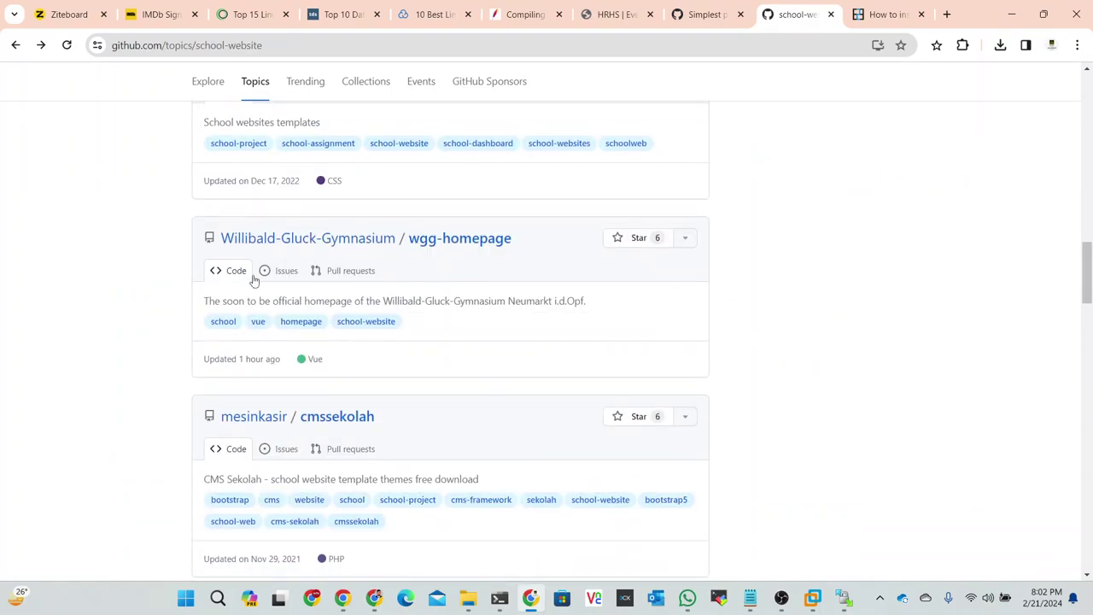
scroll(358, 241, "up", 5)
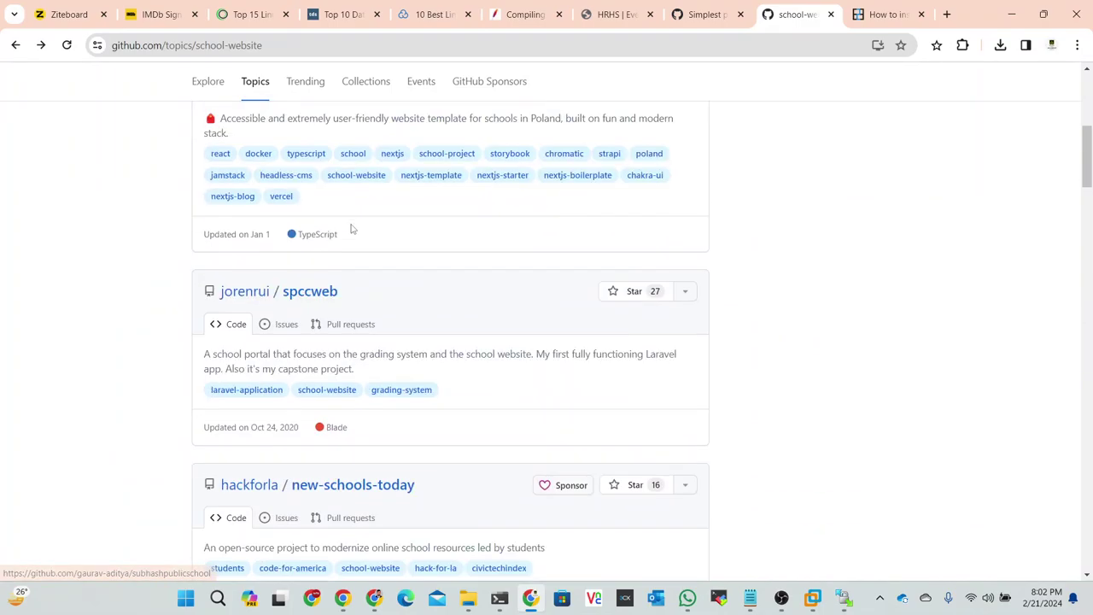
scroll(350, 229, "up", 5)
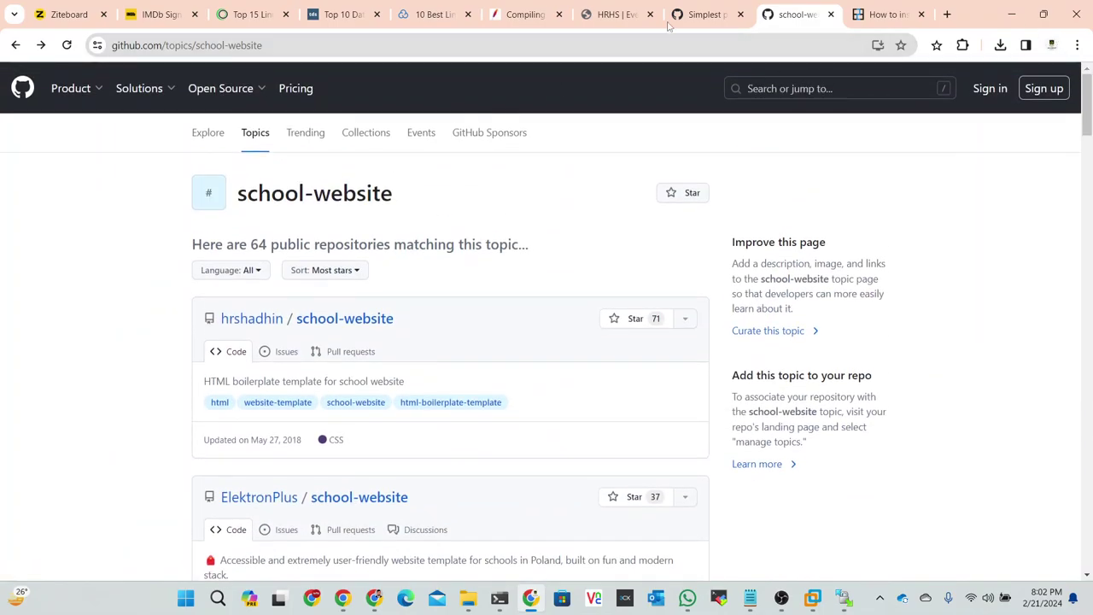
Abort the running NodeSource setup script in the server terminal and try again to install Node.js with yum install nodejs
left_click(1011, 14)
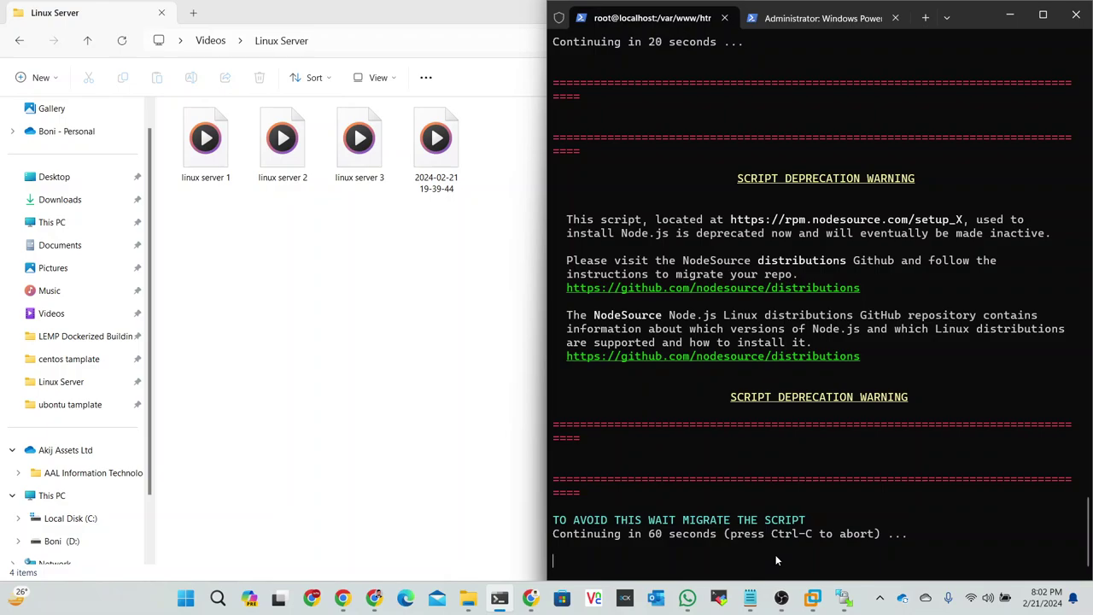
key("ctrl+c")
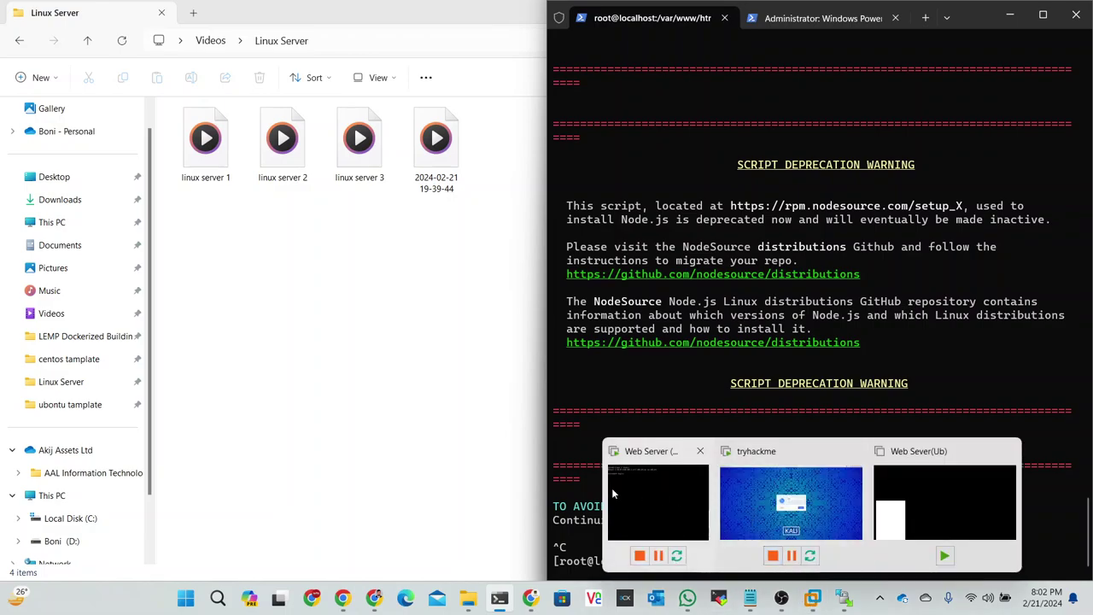
key("Up")
key("Up")
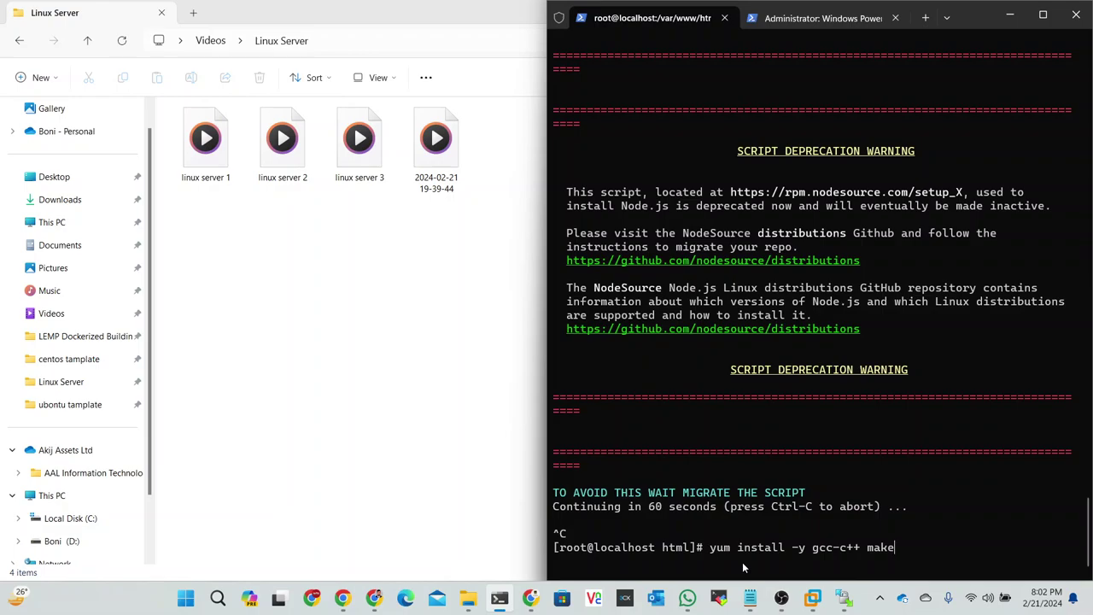
key("Up")
key("Return")
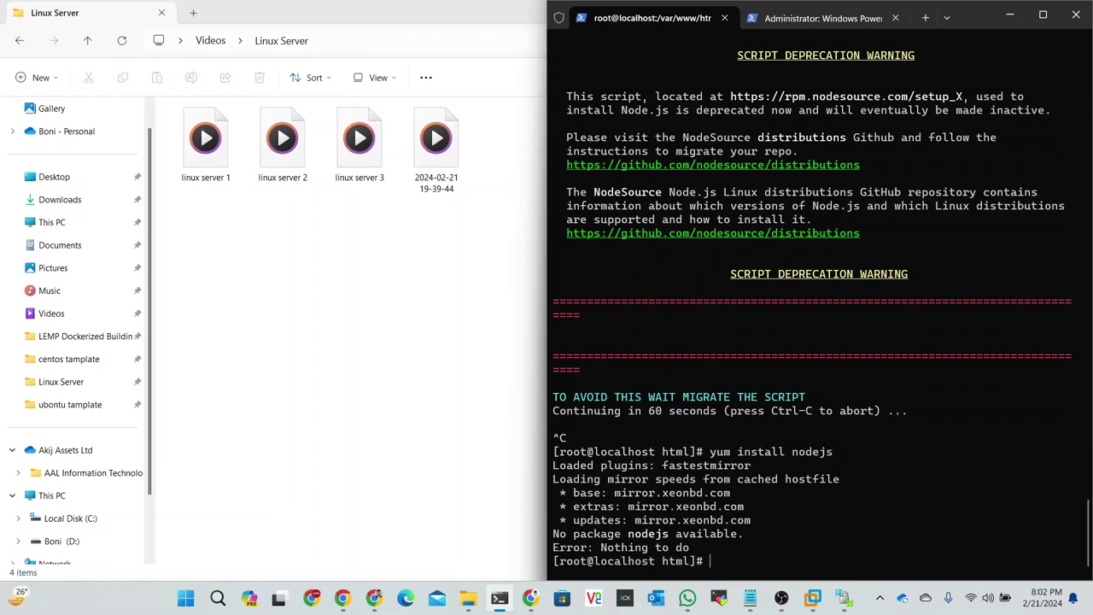
left_click_drag(587, 481, 636, 486)
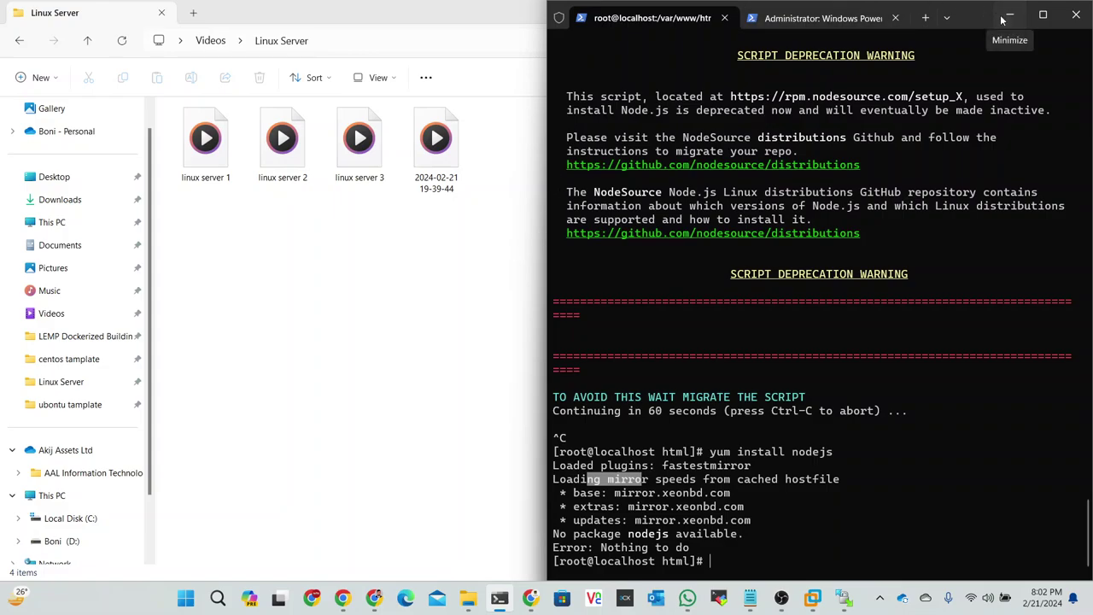
left_click(801, 534)
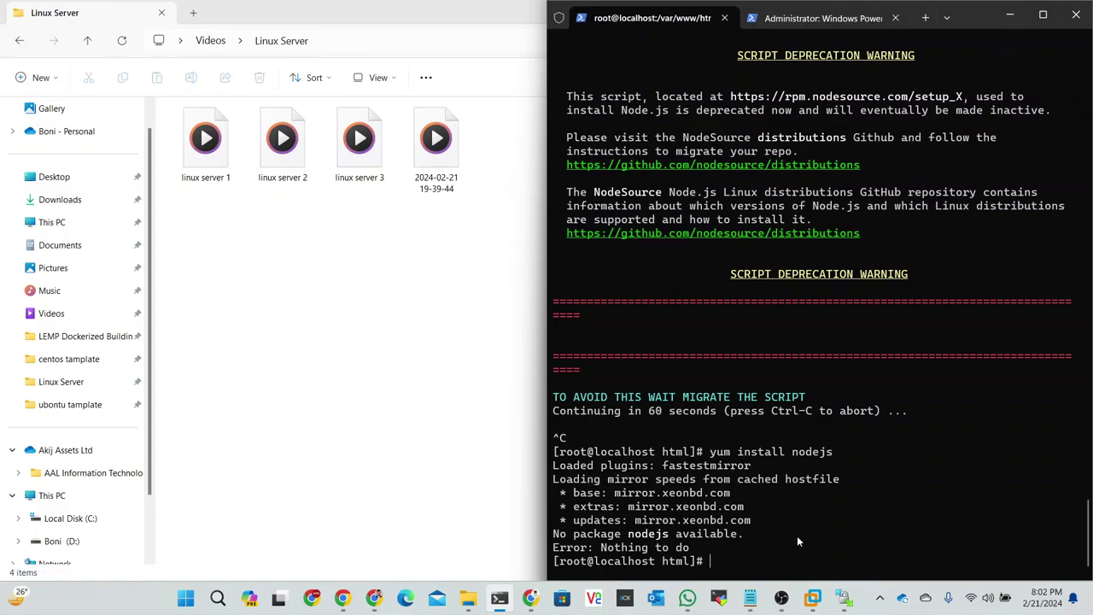
key("Up")
key("Return")
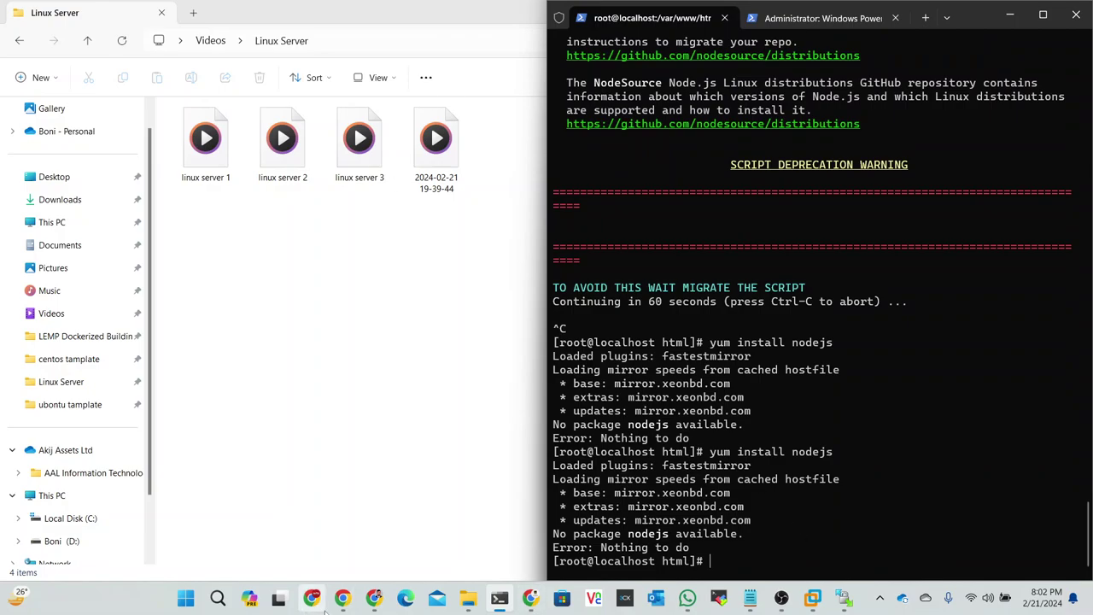
Open the hrshadhin/school-website repository in the browser and examine its file list and the README's npm usage commands
left_click(531, 597)
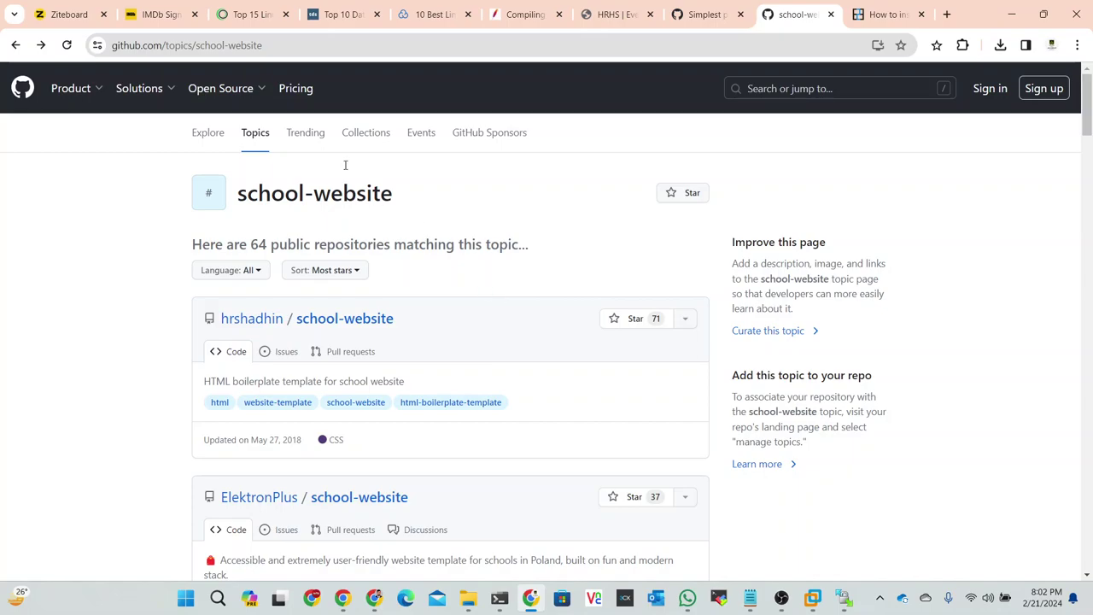
left_click(344, 318)
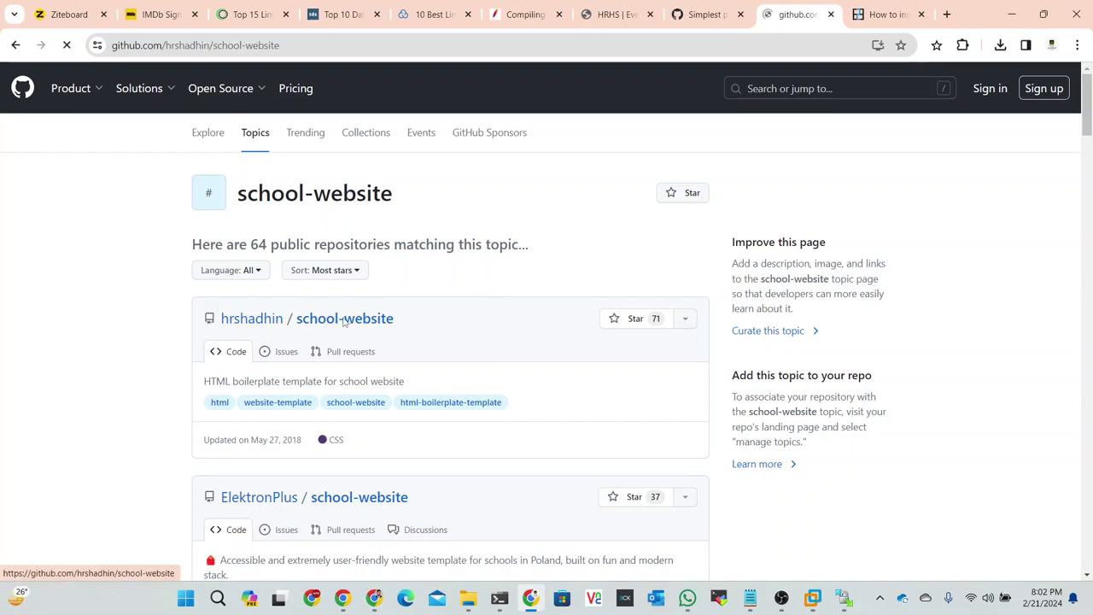
scroll(272, 290, "down", 4)
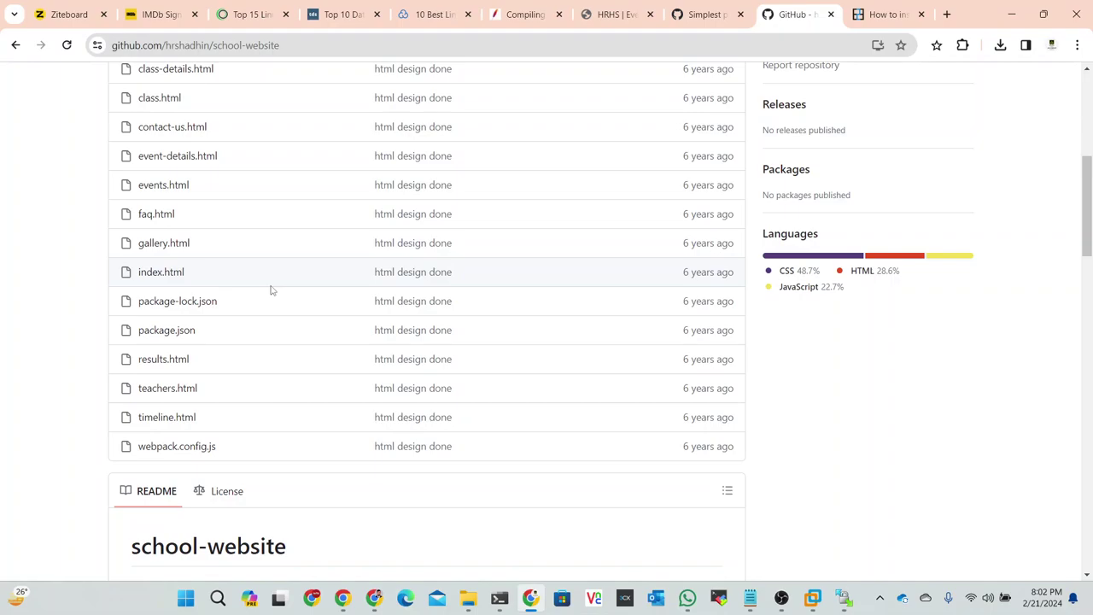
scroll(272, 290, "down", 5)
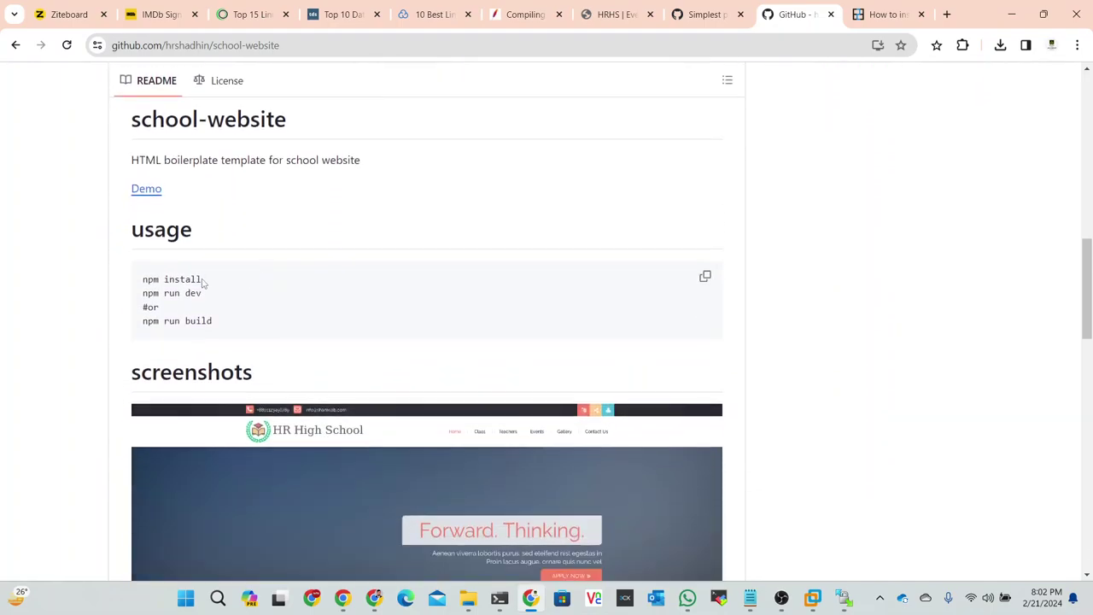
left_click_drag(200, 278, 144, 282)
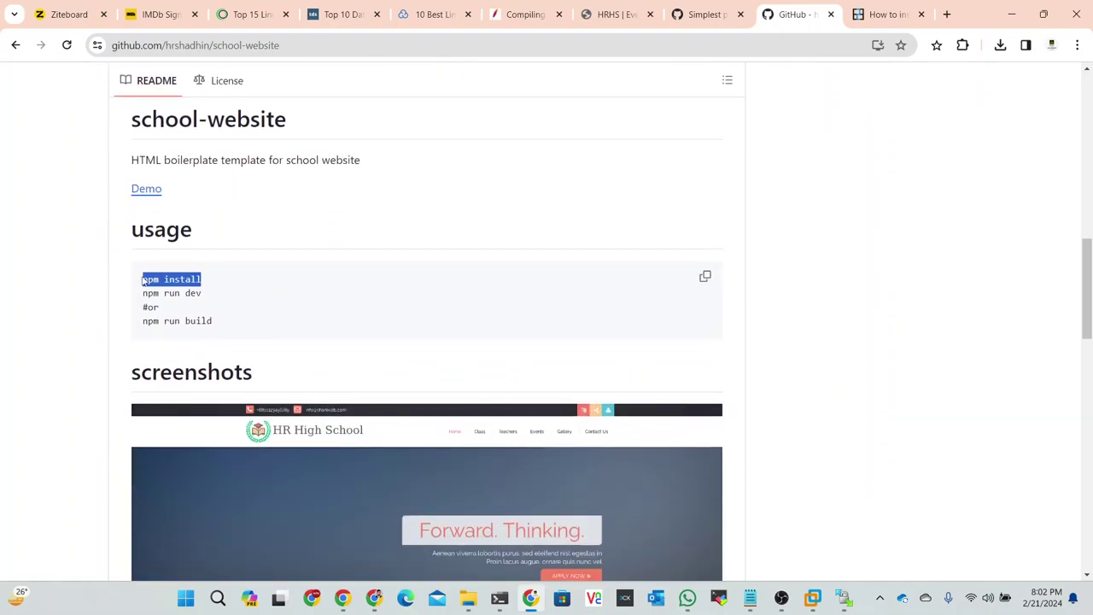
left_click(197, 299)
left_click_drag(214, 333, 111, 325)
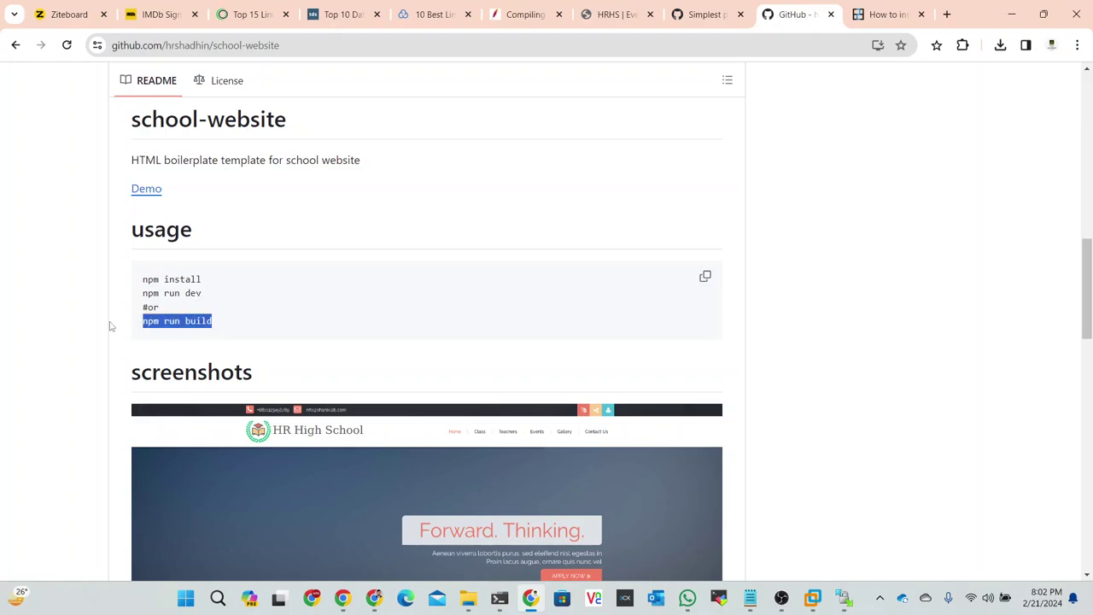
scroll(308, 286, "down", 3)
scroll(308, 286, "up", 2)
scroll(309, 290, "up", 2)
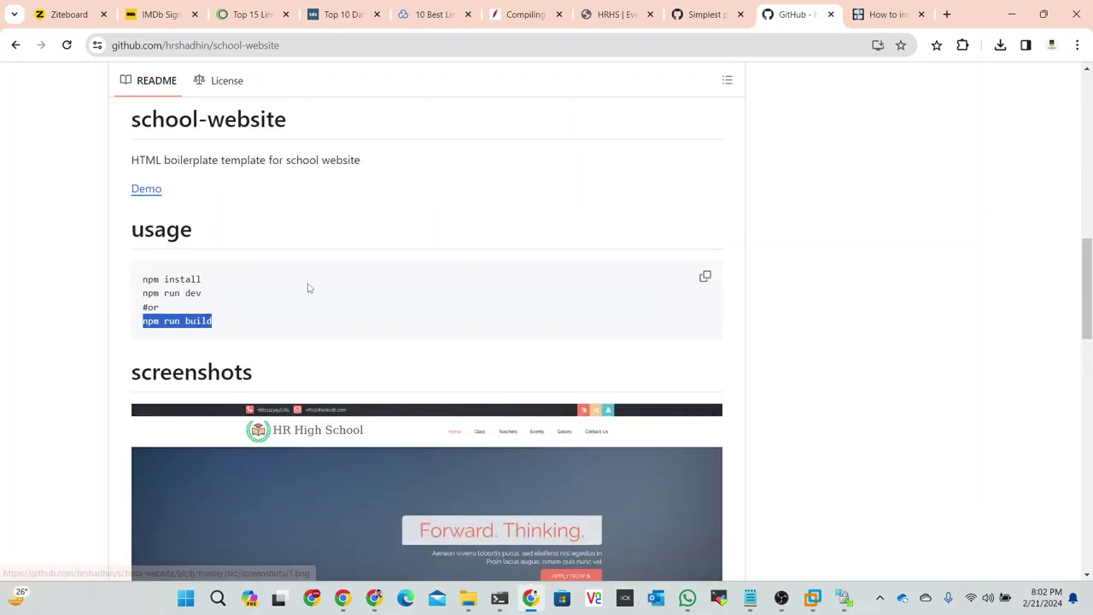
Try the README's Demo link for the school-website template and go back to the topic listing
left_click(145, 192)
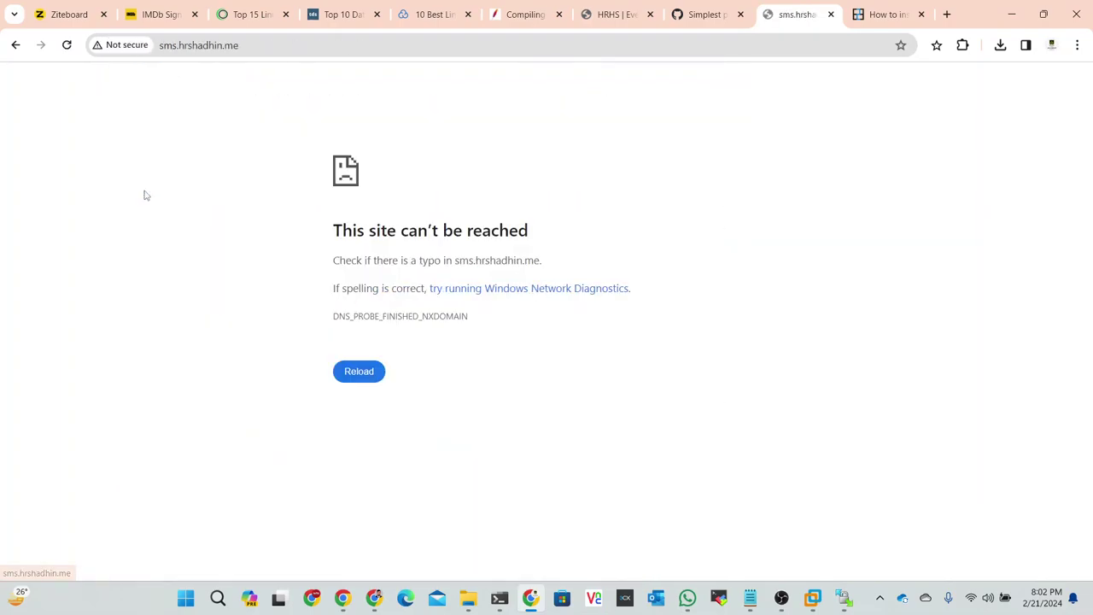
left_click(15, 46)
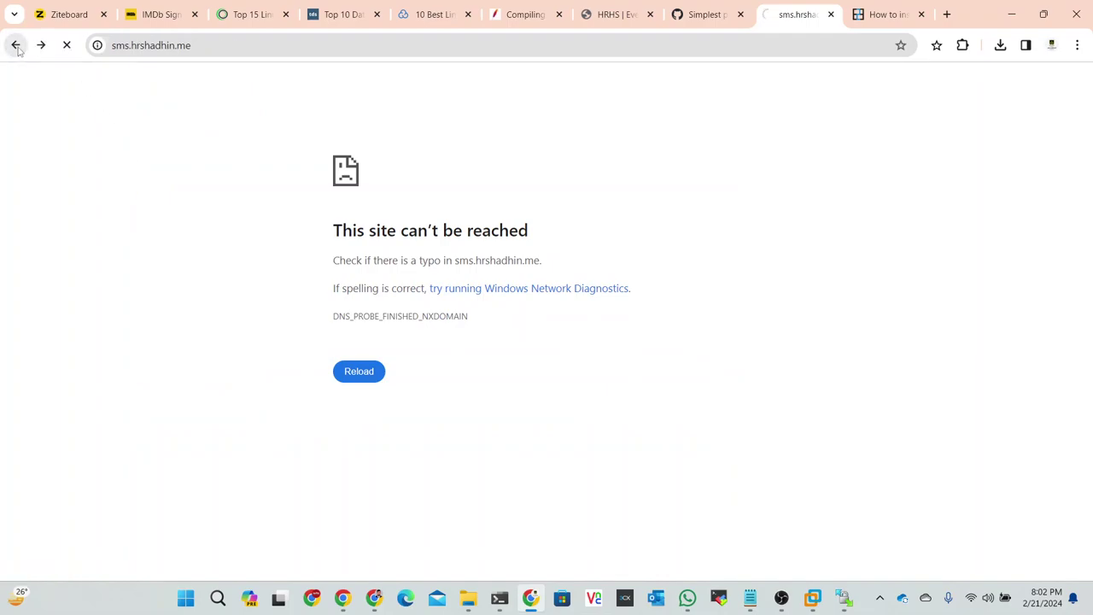
left_click(16, 46)
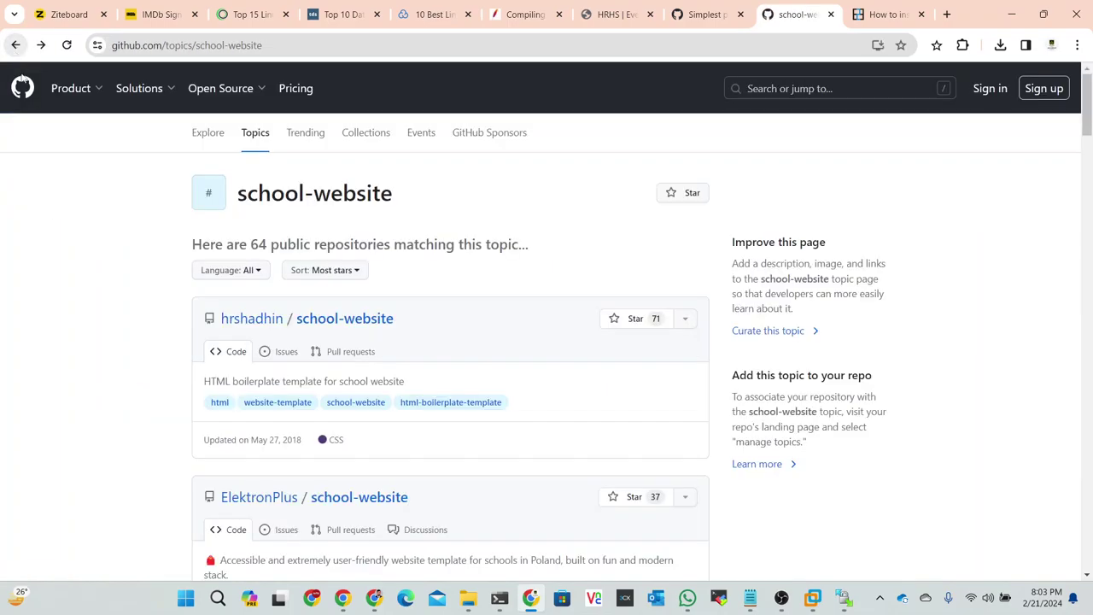
Reopen the hrshadhin/school-website repository and copy the npm install command from its README usage section
left_click(365, 319)
scroll(367, 240, "down", 8)
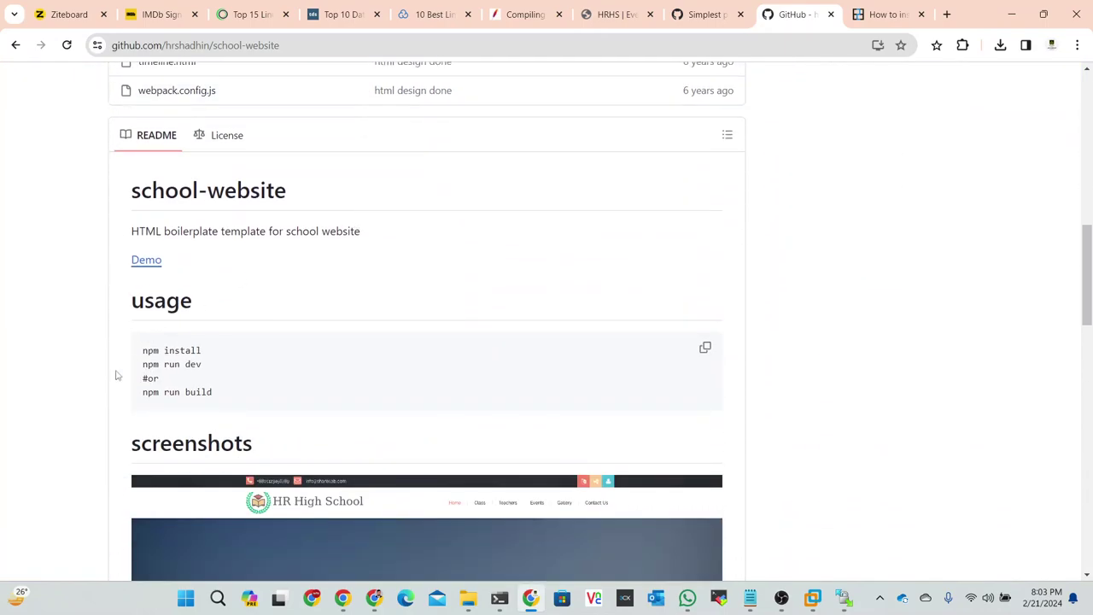
left_click_drag(209, 353, 145, 357)
right_click(152, 361)
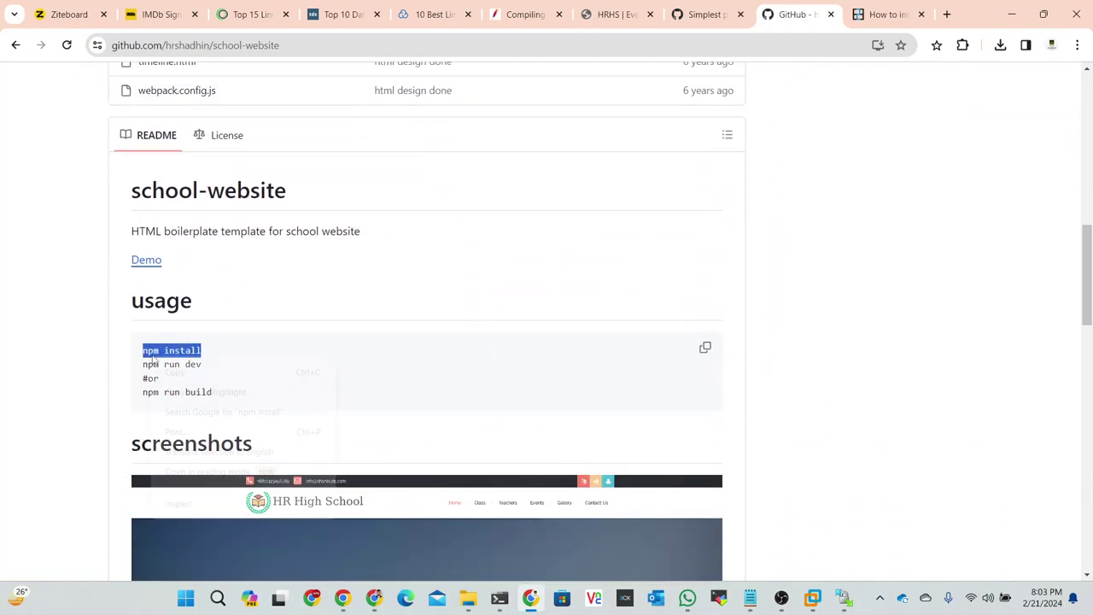
left_click(173, 371)
Search Google in a new tab for "install npm centos 7", without the year 2023
left_click(904, 12)
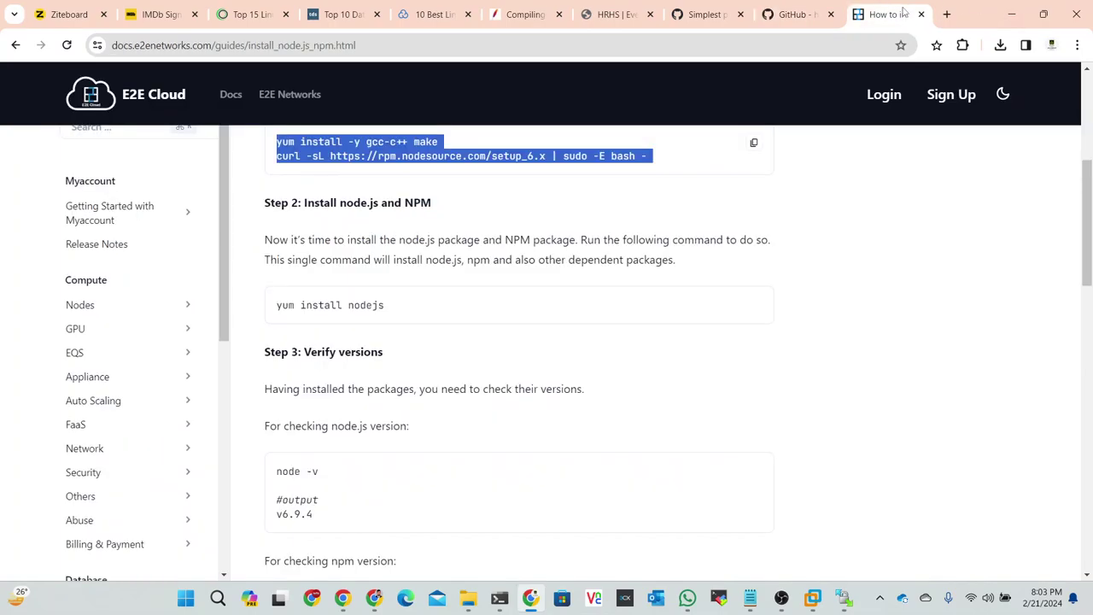
left_click(946, 13)
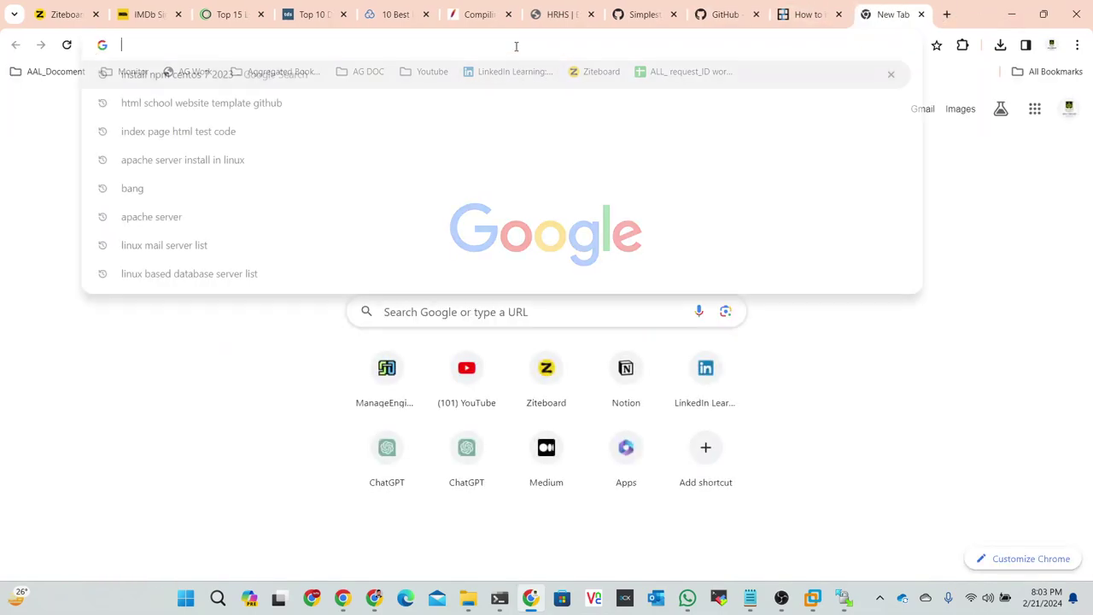
left_click(516, 45)
key("ctrl+v")
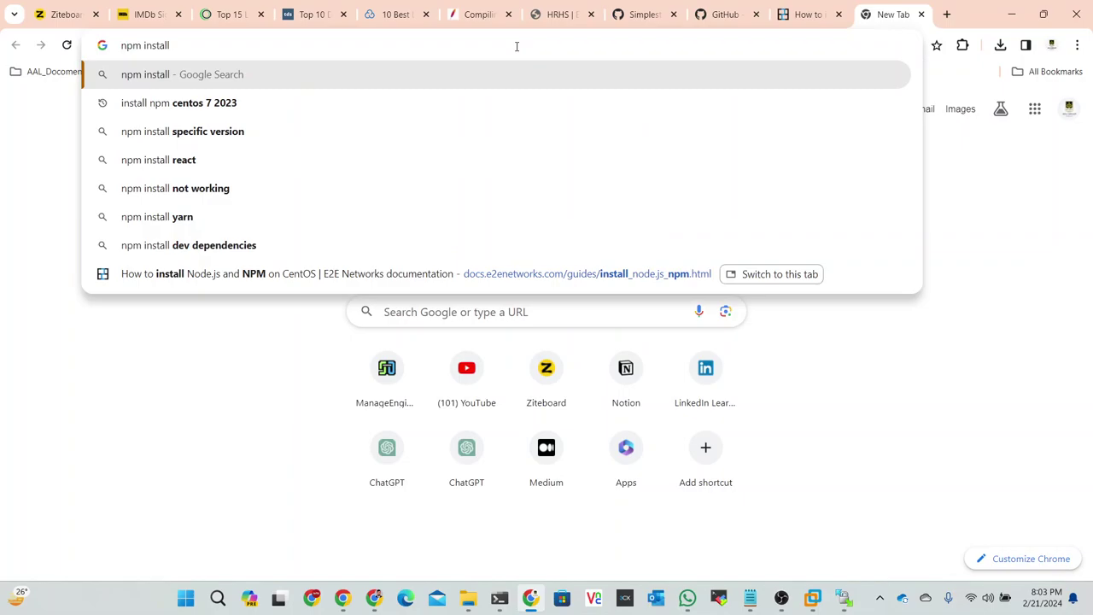
left_click(256, 103)
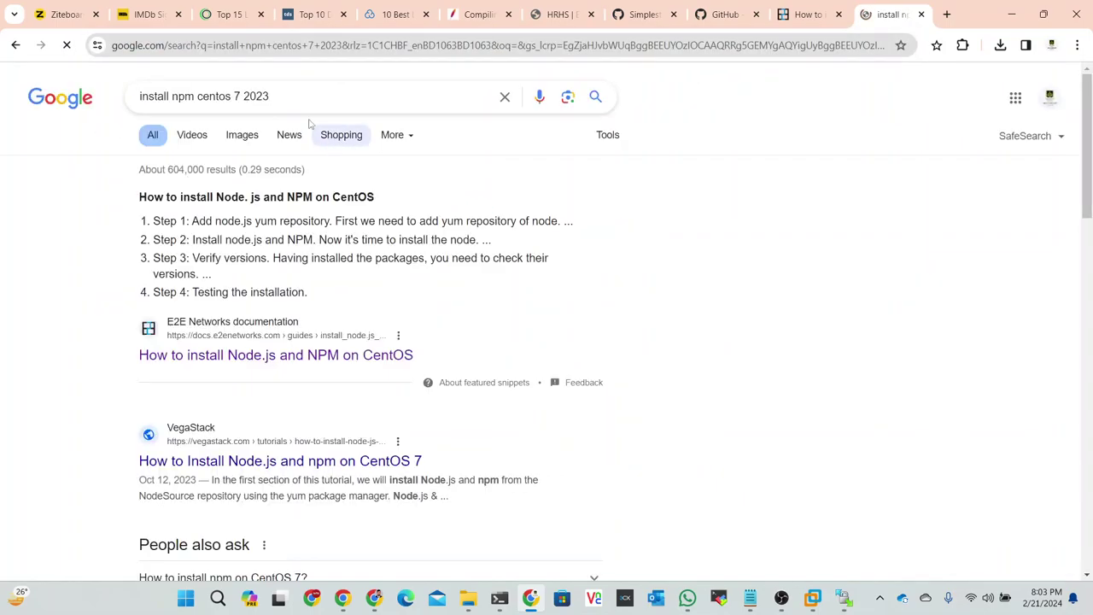
double_click(254, 96)
key("BackSpace")
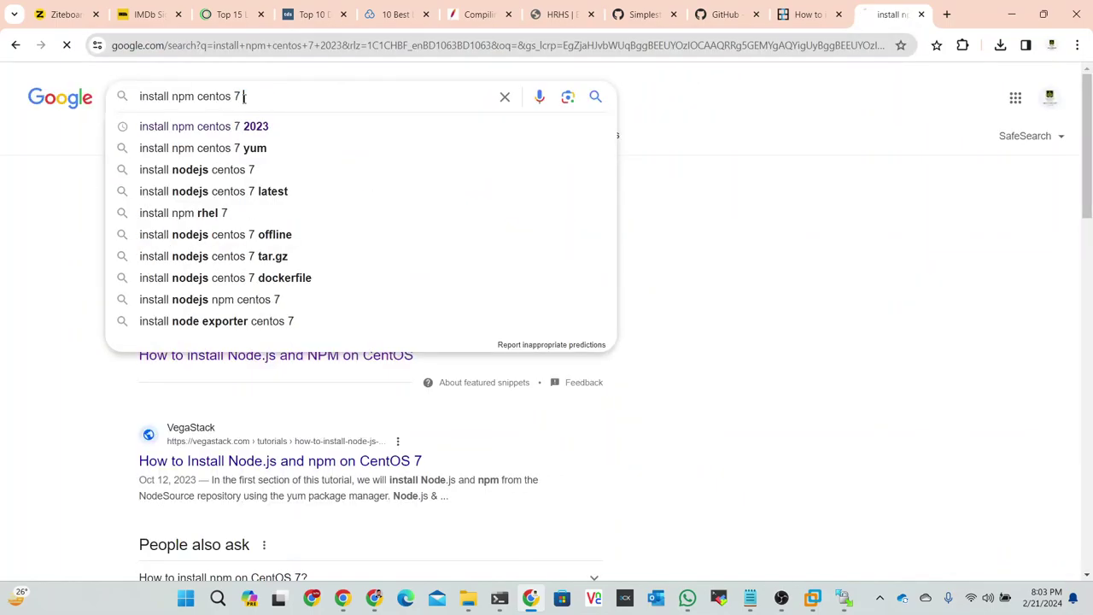
key("Return")
scroll(432, 131, "down", 1)
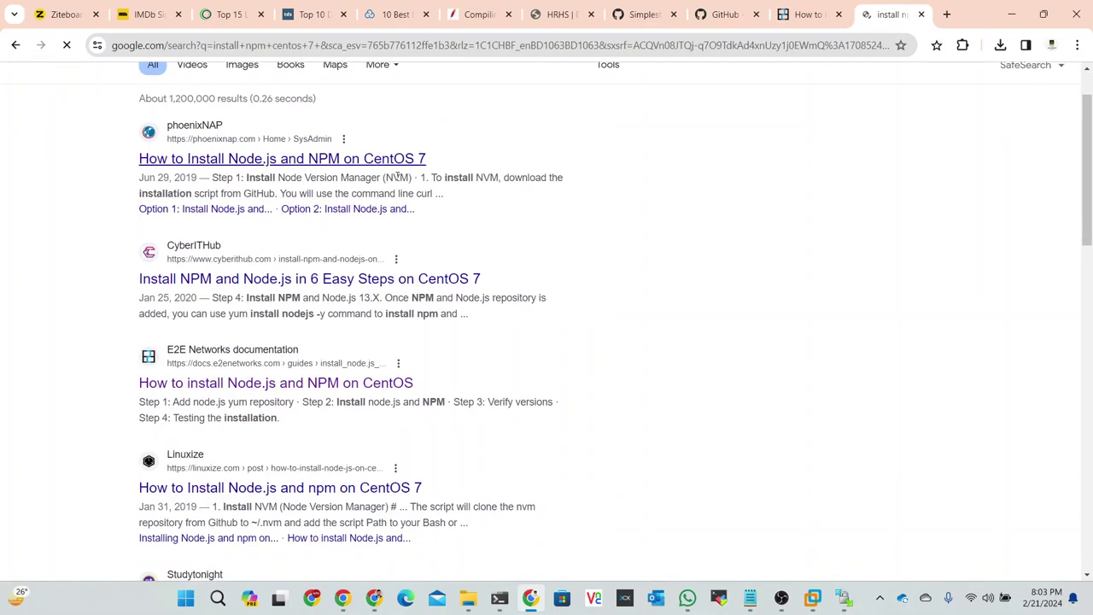
Open the CyberITHub and phoenixNAP results on installing Node.js and NPM on CentOS 7 in new tabs
right_click(295, 282)
left_click(331, 295)
scroll(331, 296, "down", 2)
scroll(331, 296, "up", 2)
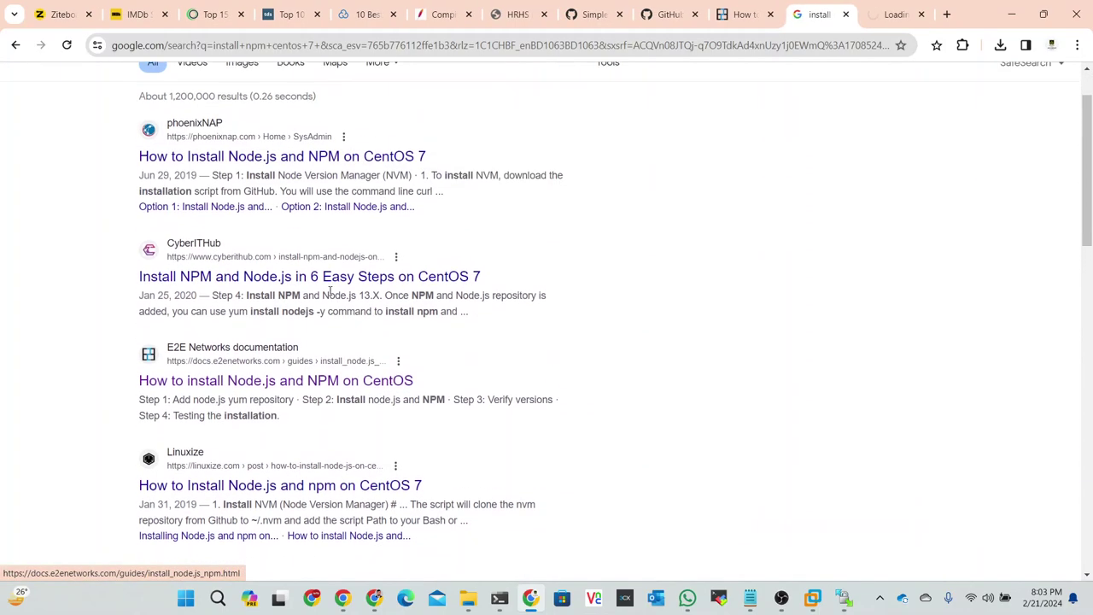
right_click(284, 164)
left_click(309, 177)
scroll(782, 154, "up", 2)
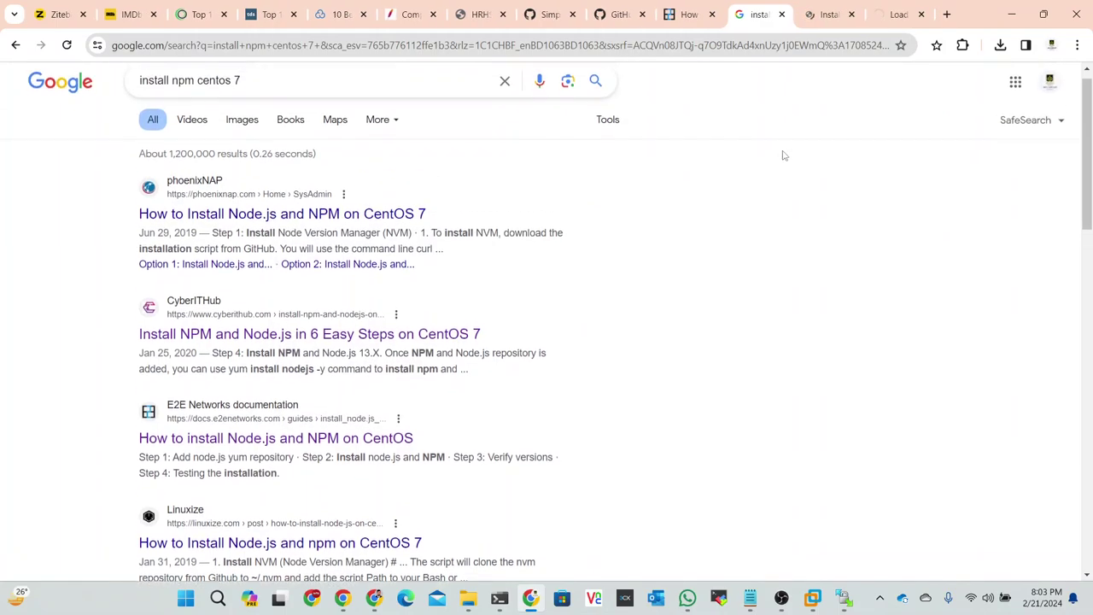
Copy the NodeSource setup_10.x curl command from Option 1 of the phoenixNAP guide and restore the browser to its smaller window size
left_click(860, 14)
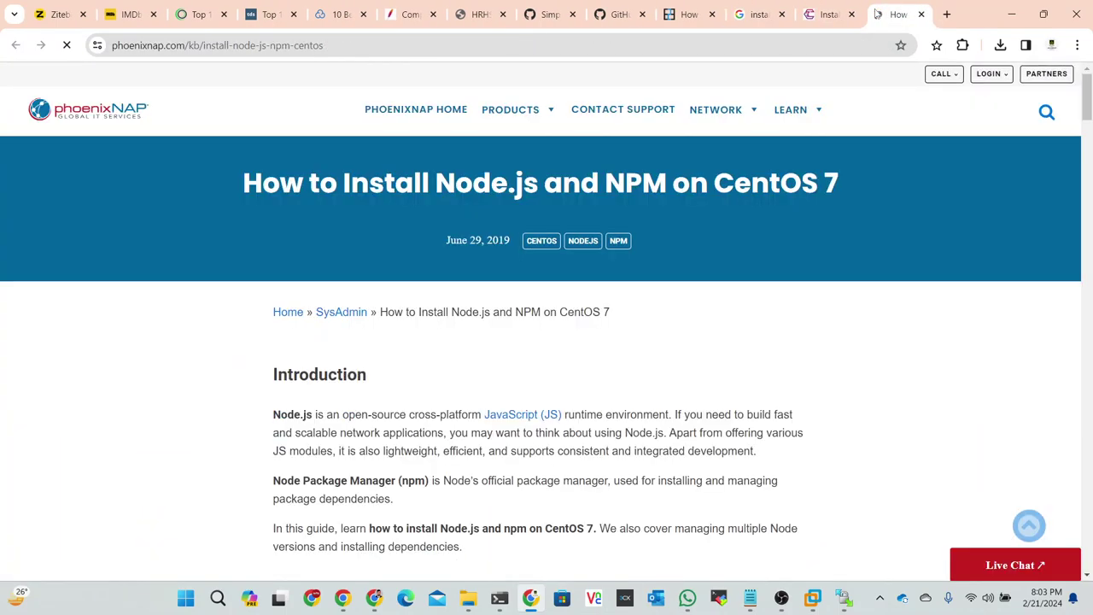
scroll(536, 382, "down", 10)
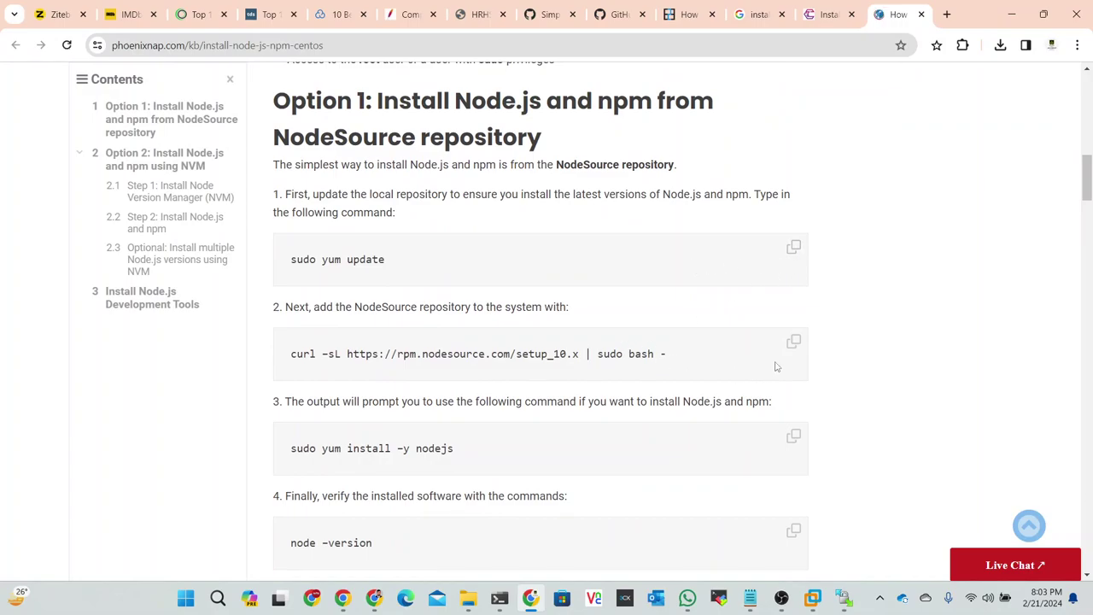
left_click(793, 341)
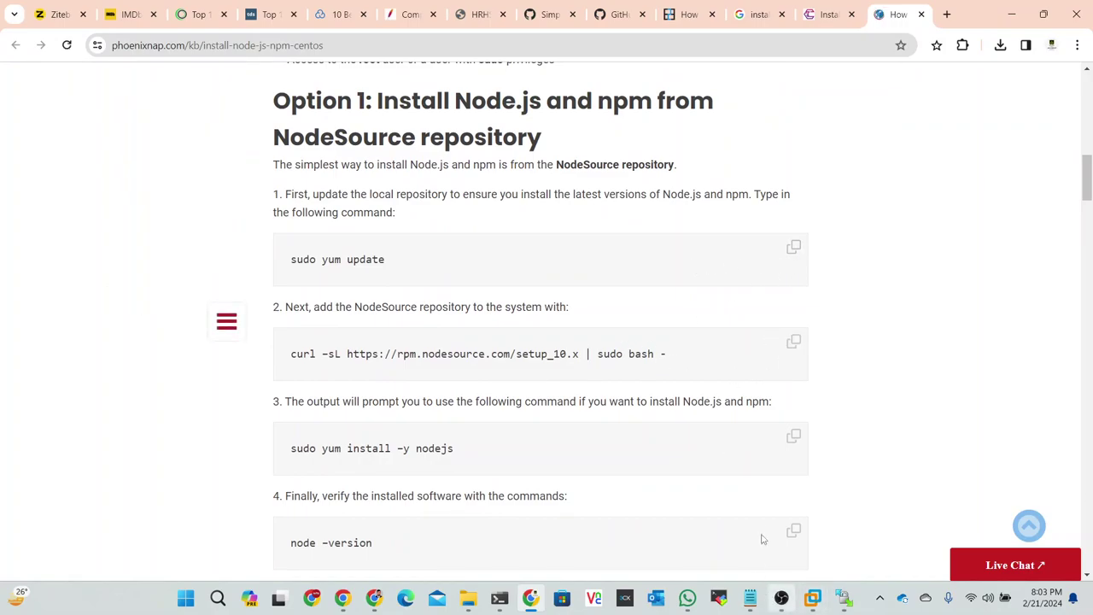
left_click(1043, 14)
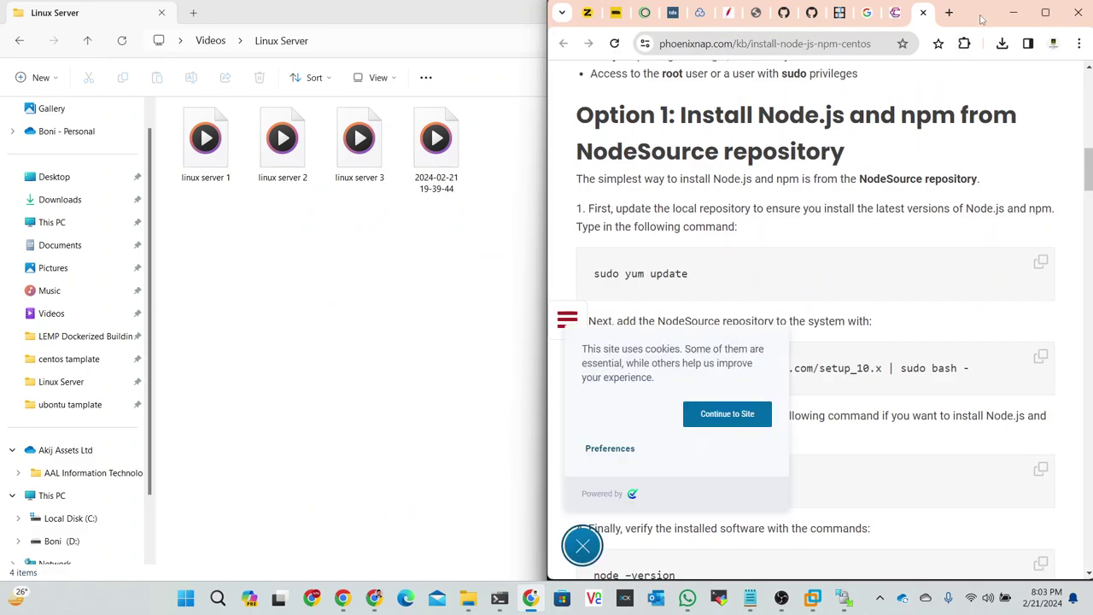
left_click_drag(984, 16, 436, 86)
left_click(864, 509)
right_click(864, 504)
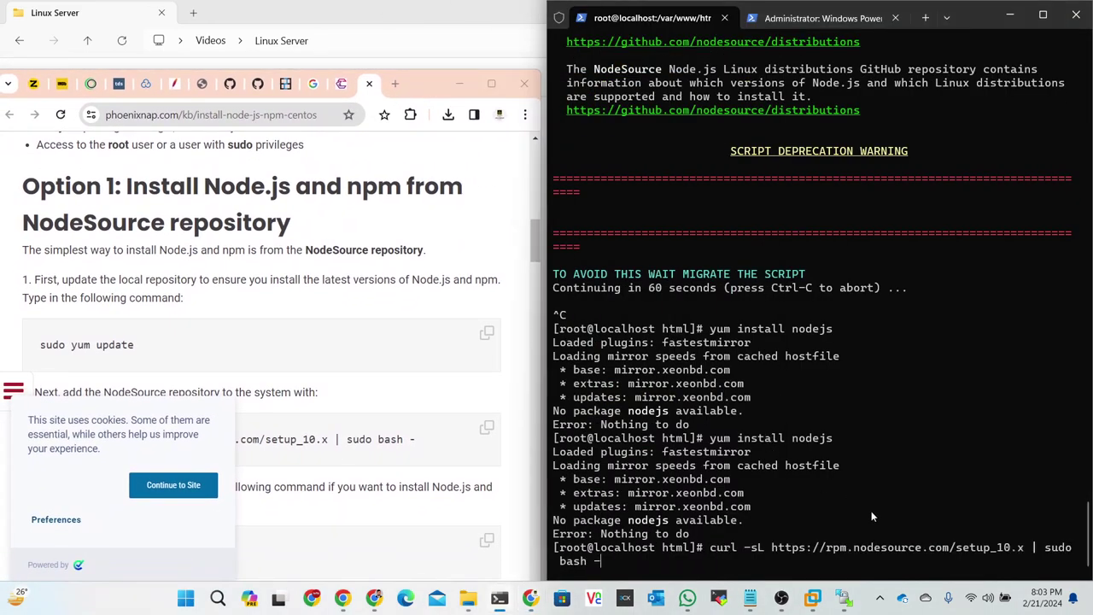
key("Return")
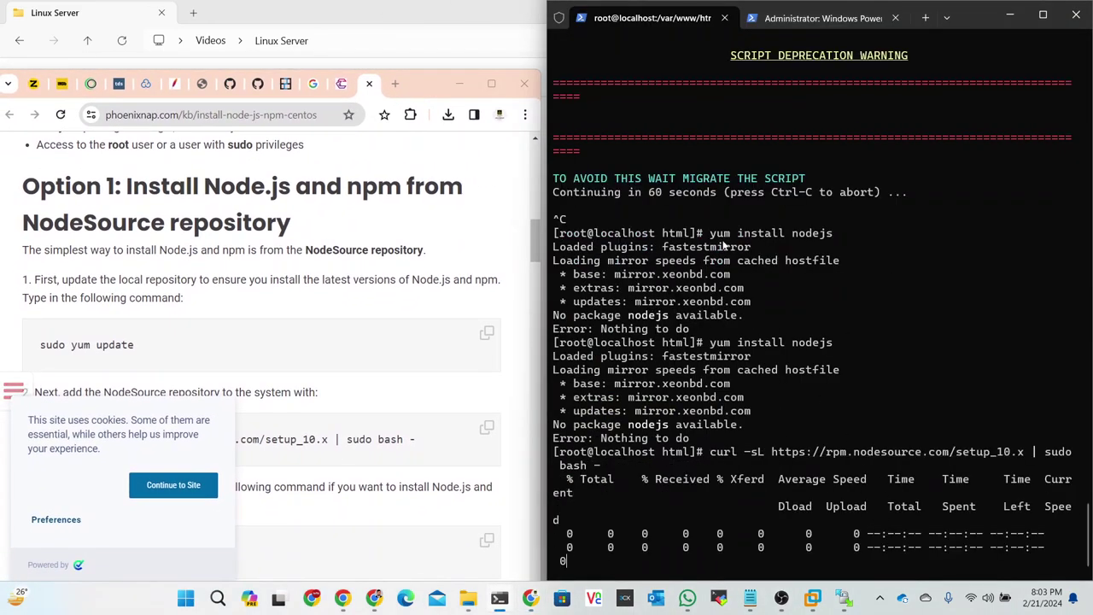
Dismiss the phoenixNAP cookie notice and copy the sudo yum install -y nodejs command from the guide's step 3
left_click(171, 485)
scroll(152, 406, "down", 2)
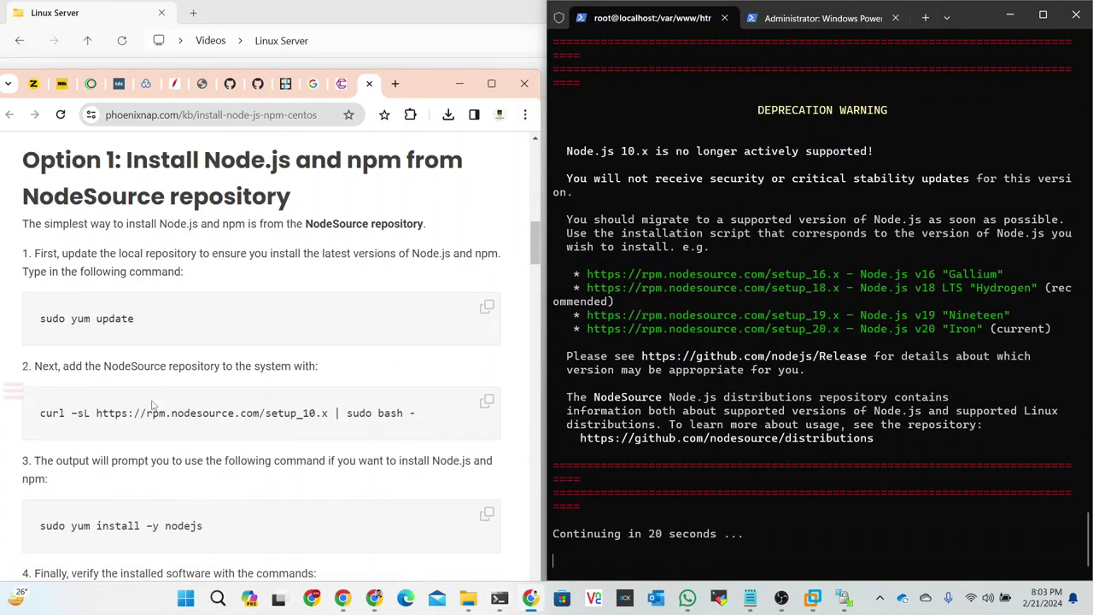
scroll(152, 407, "down", 1)
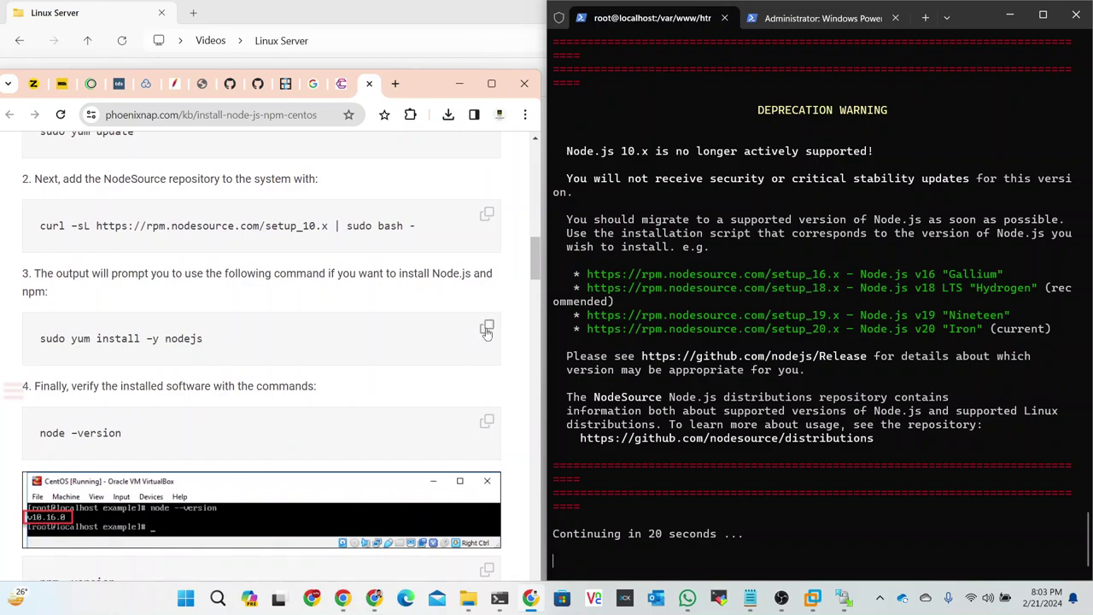
left_click(487, 330)
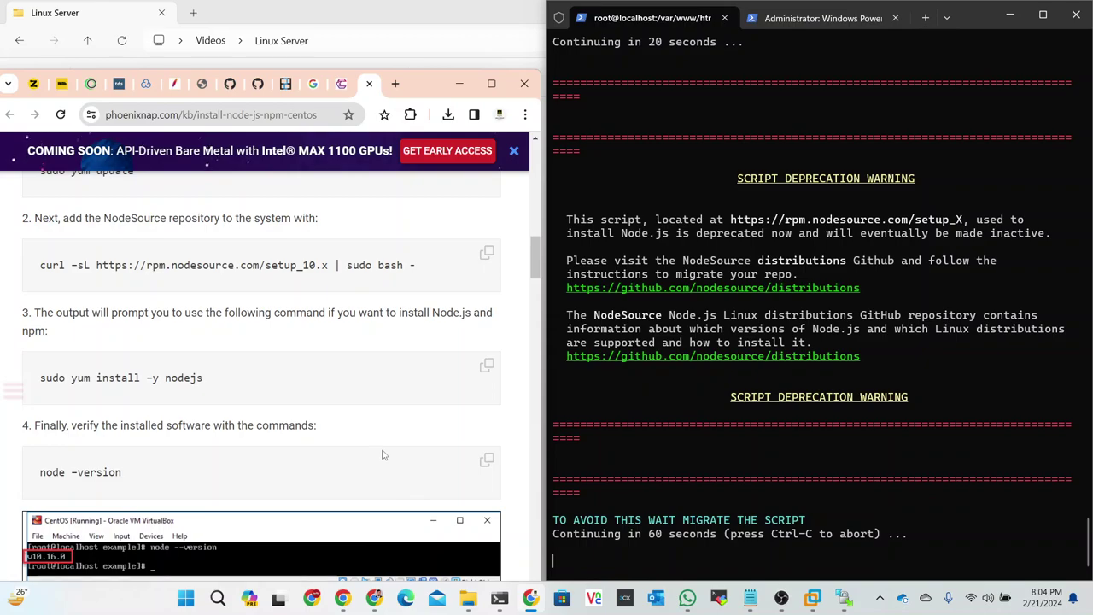
left_click(725, 555)
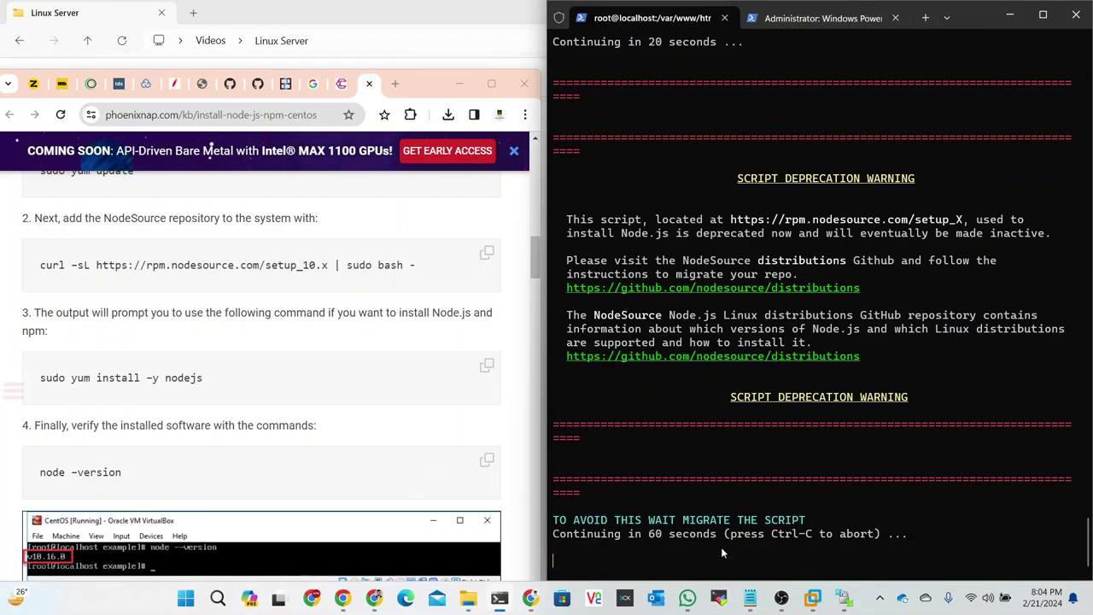
key("Return")
key("Return")
key("Return")
key("Return")
key("Return")
key("Return")
key("Return")
key("Return")
key("Return")
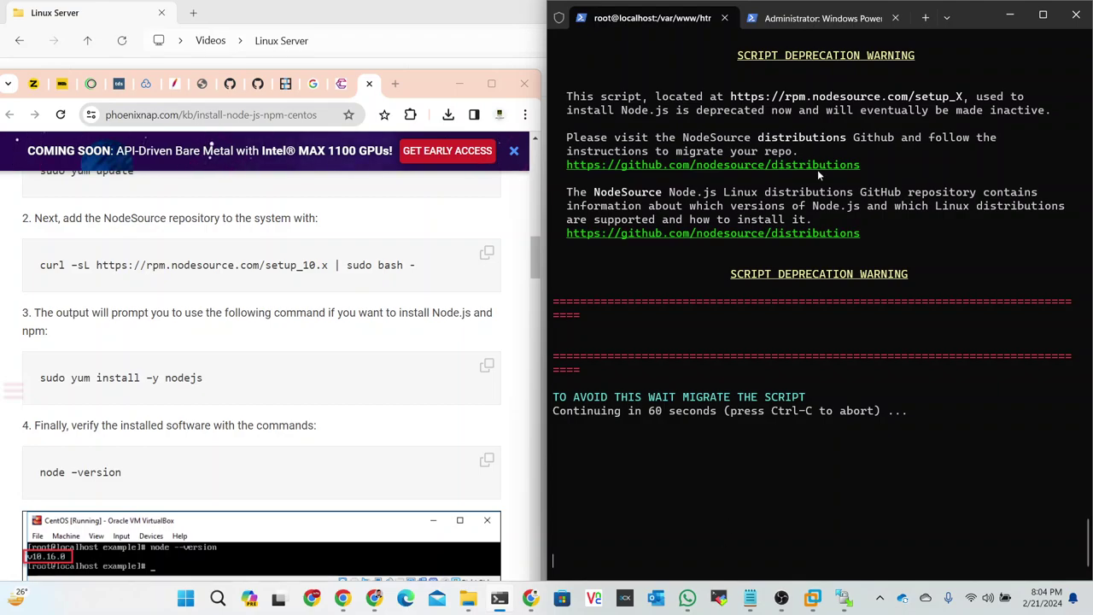
Check the other PowerShell session and read the guide's Option 2 on installing Node.js with NVM, returning to the server session
left_click(824, 17)
scroll(436, 238, "down", 2)
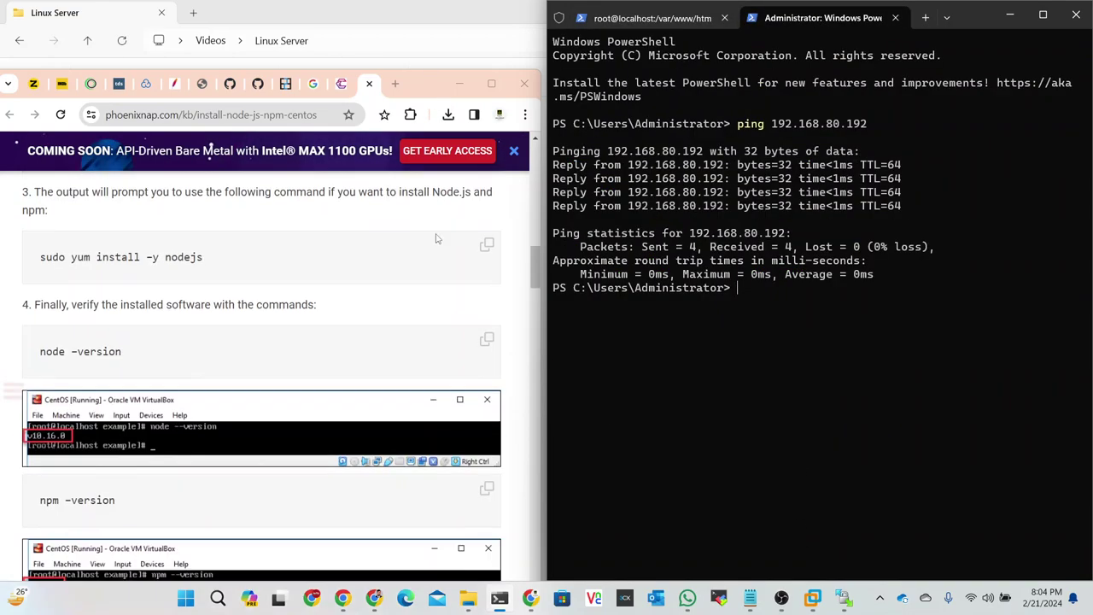
scroll(436, 238, "down", 8)
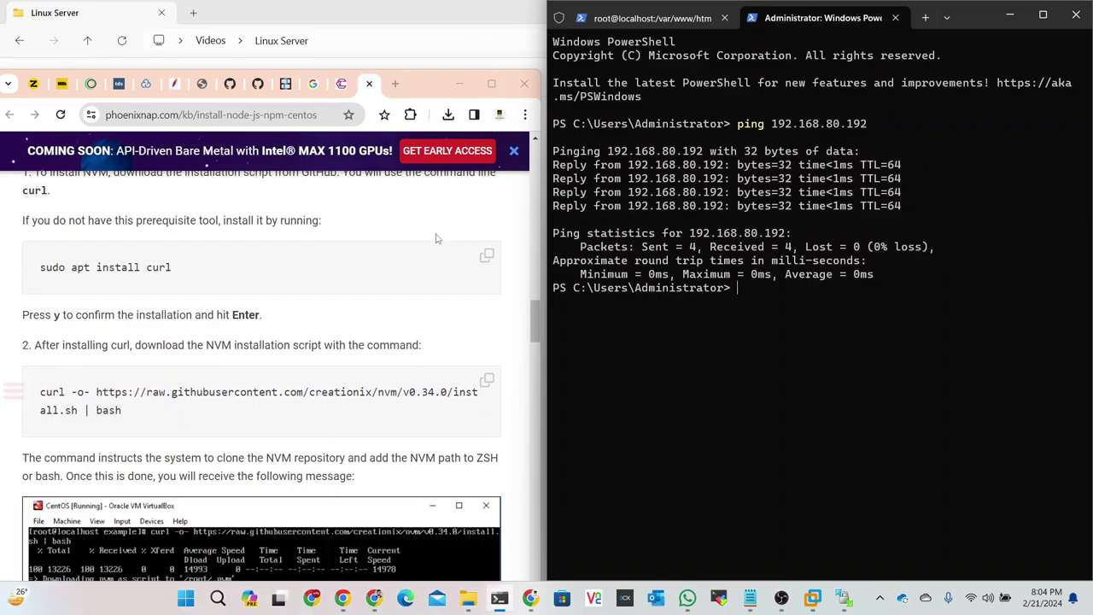
scroll(325, 259, "up", 5)
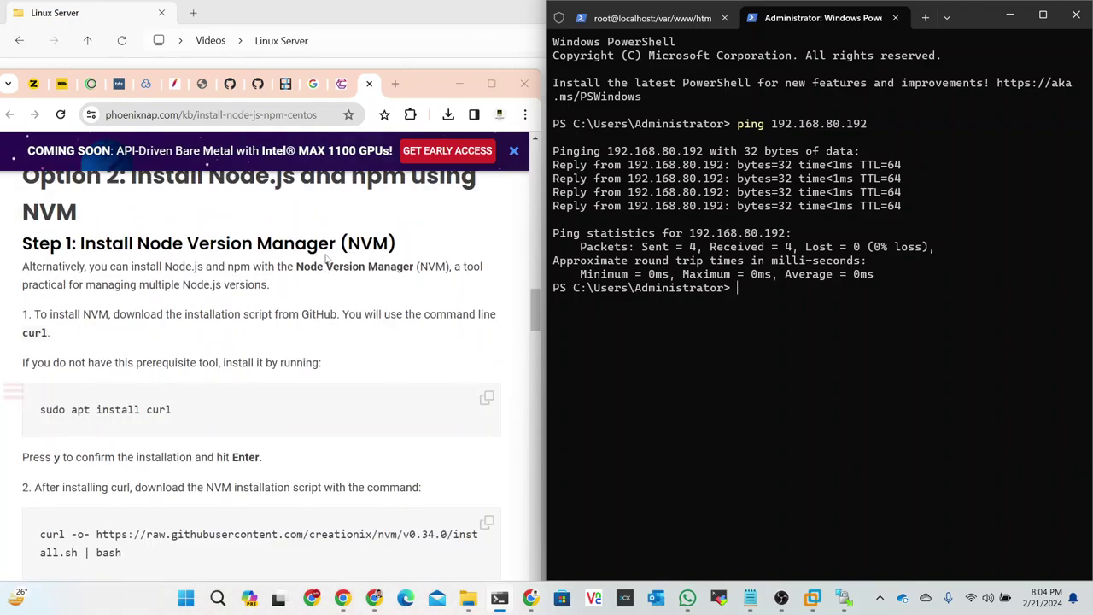
scroll(327, 259, "up", 4)
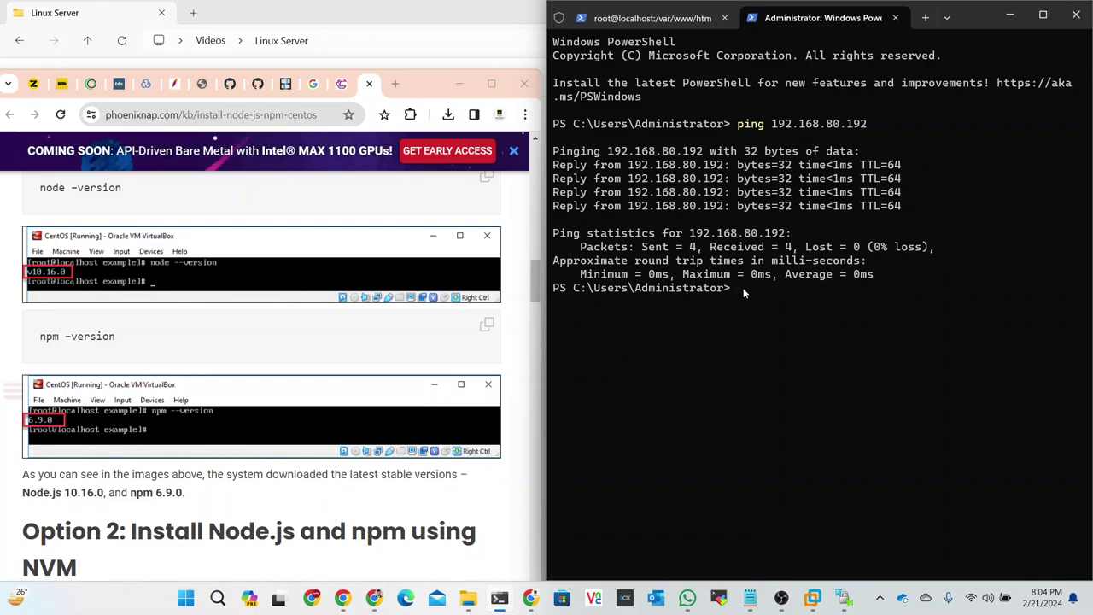
left_click(694, 21)
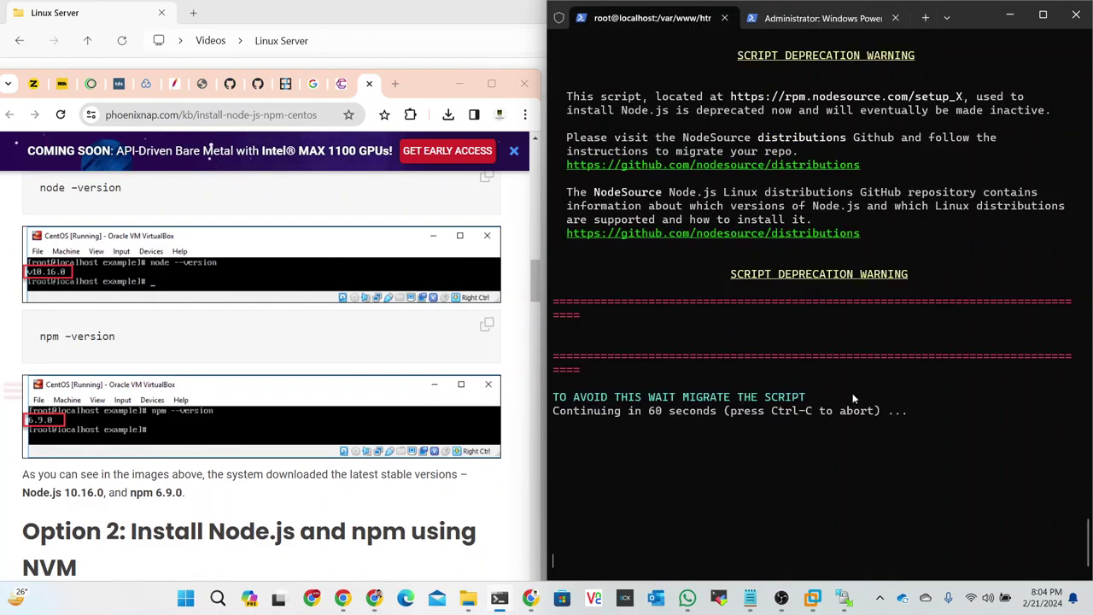
Abort the running NodeSource setup script and run the guide's sudo yum install -y nodejs command on the server
key("ctrl+c")
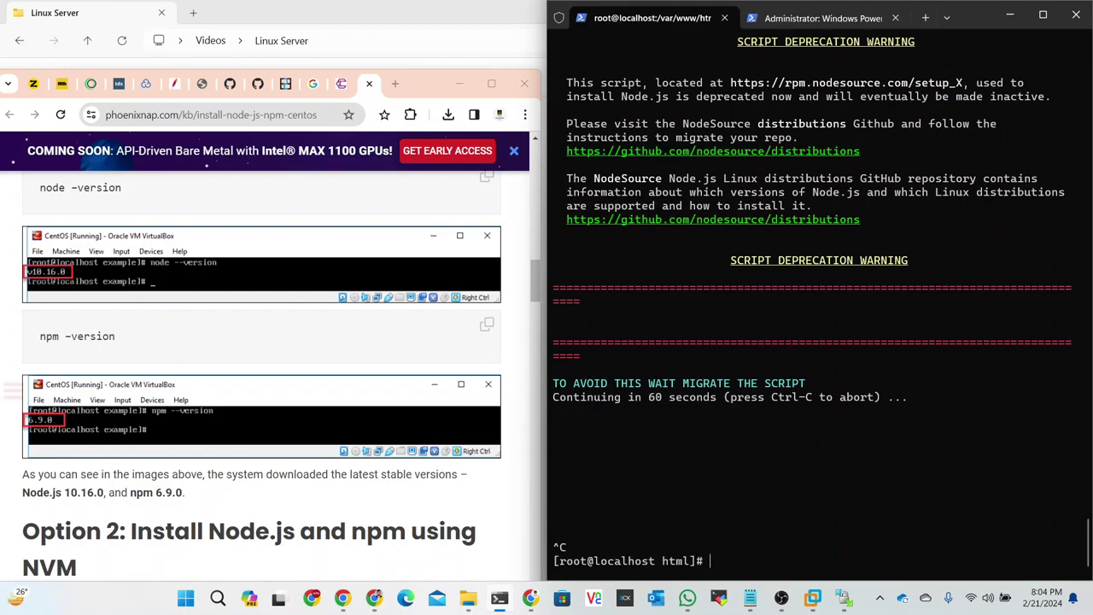
scroll(393, 371, "up", 3)
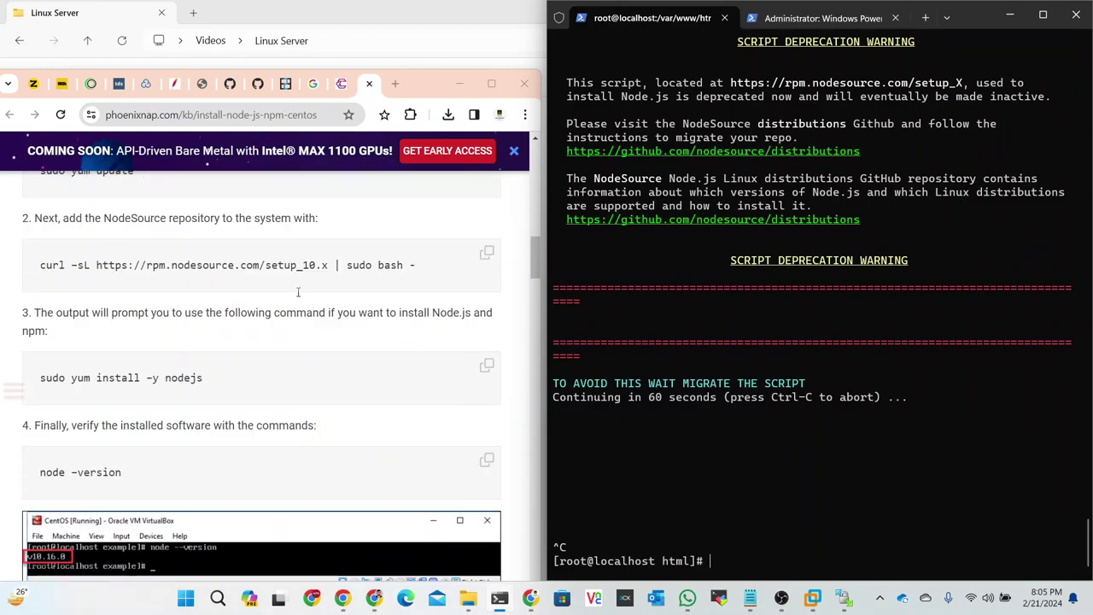
left_click(487, 365)
right_click(837, 503)
key("Return")
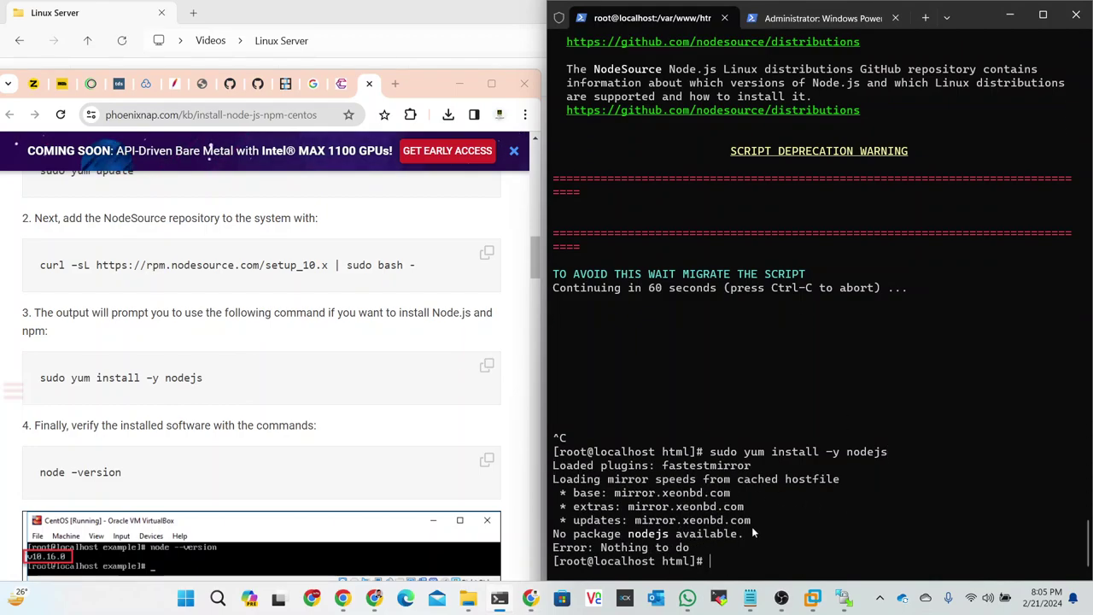
Try to check the Node.js version on the server with the guide's node -version command
left_click_drag(752, 520, 563, 485)
scroll(257, 475, "down", 1)
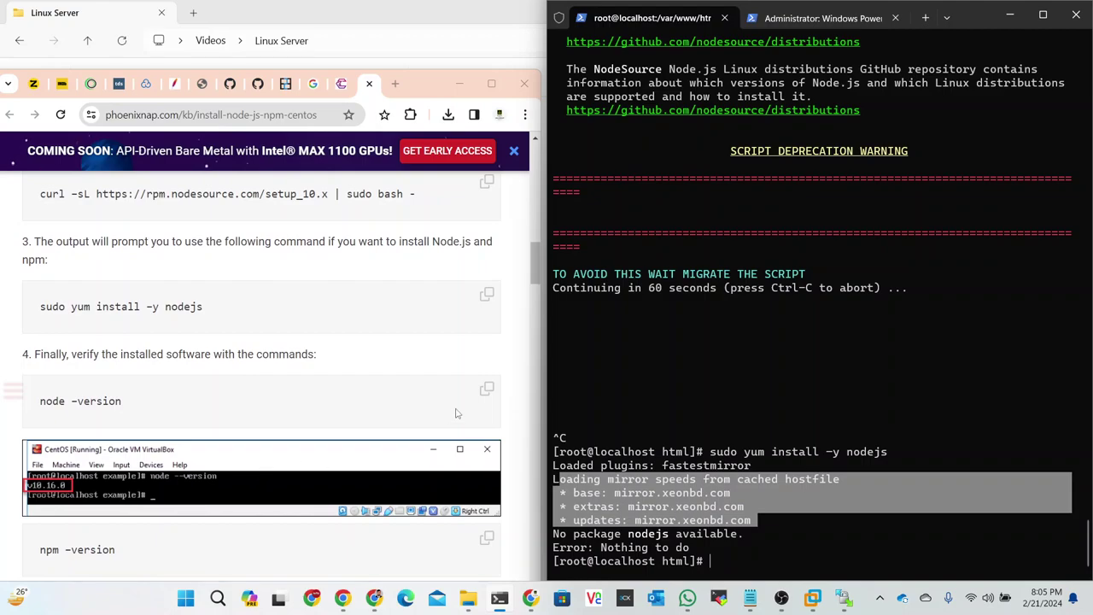
left_click(487, 390)
left_click(890, 534)
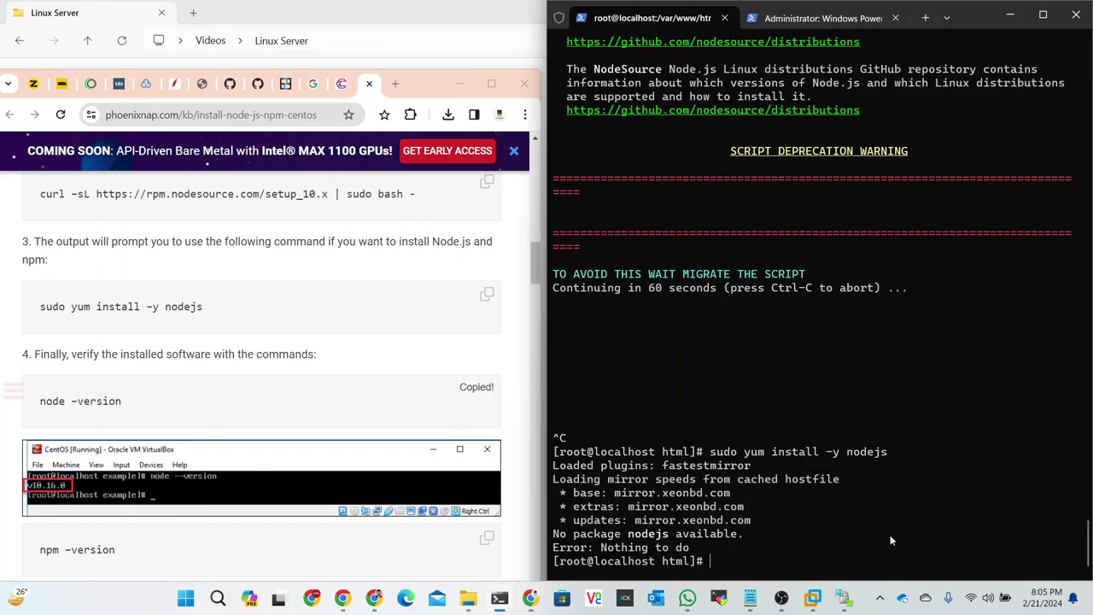
right_click(847, 552)
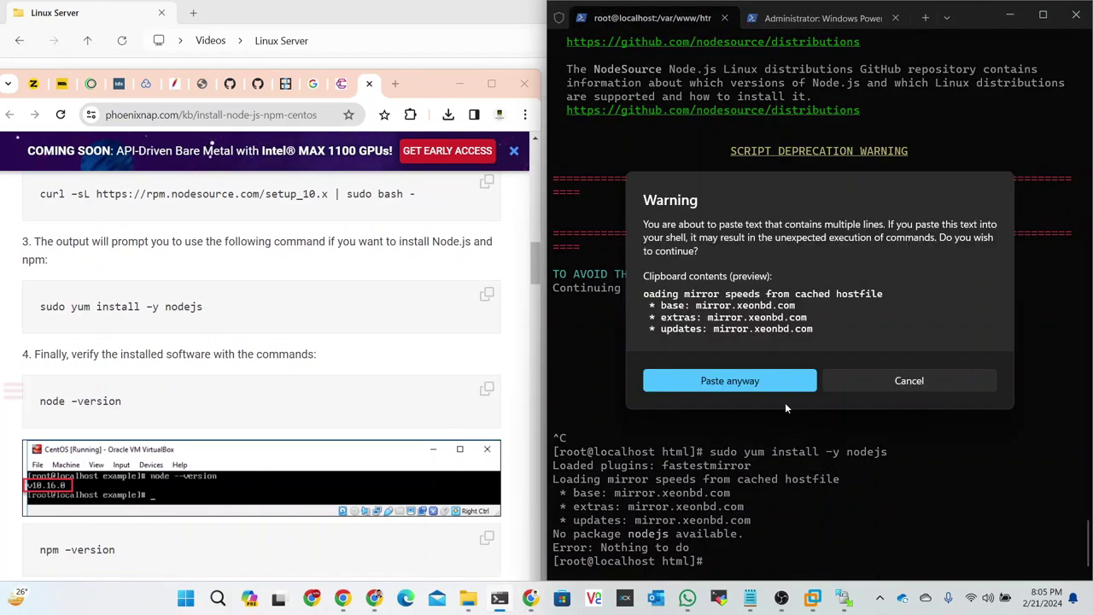
left_click(769, 382)
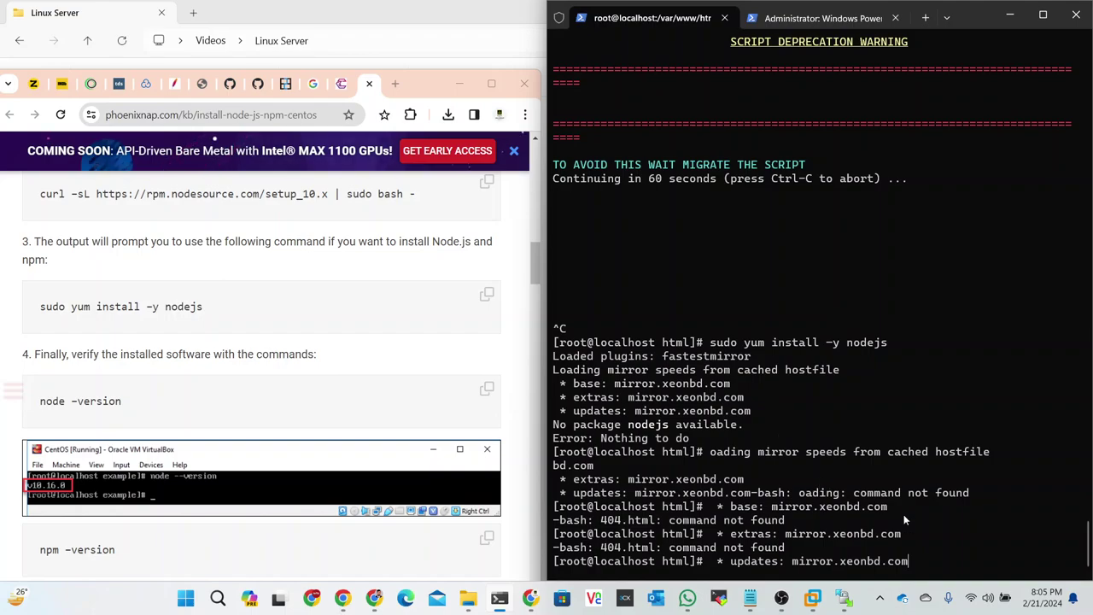
key("Return")
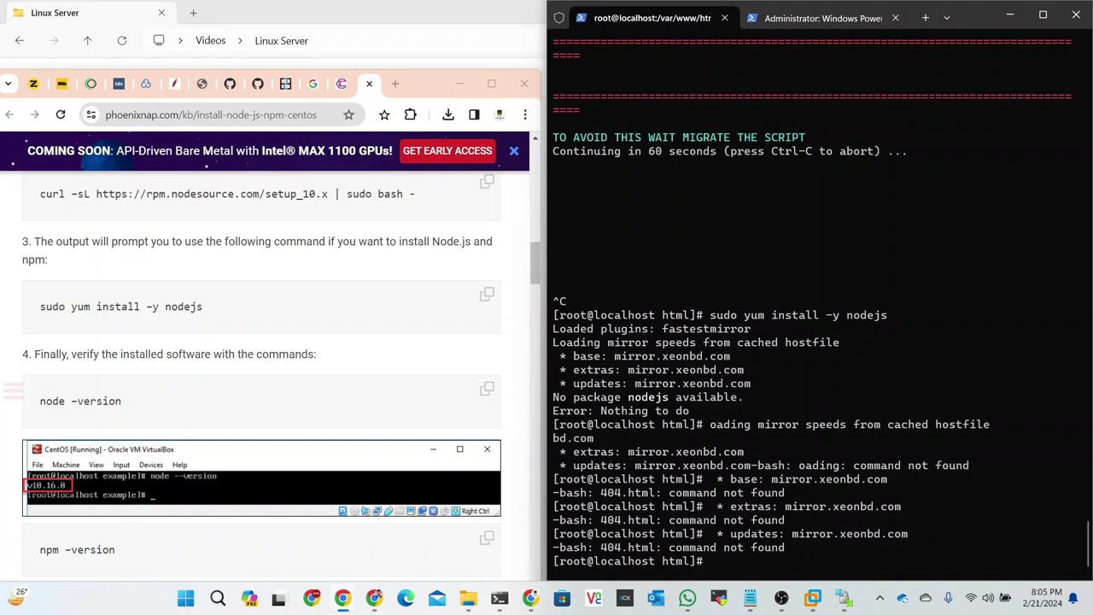
Copy "Install Node.js and NPM on CentOS 7" from the phoenixNAP article title and switch to another window
scroll(180, 253, "up", 10)
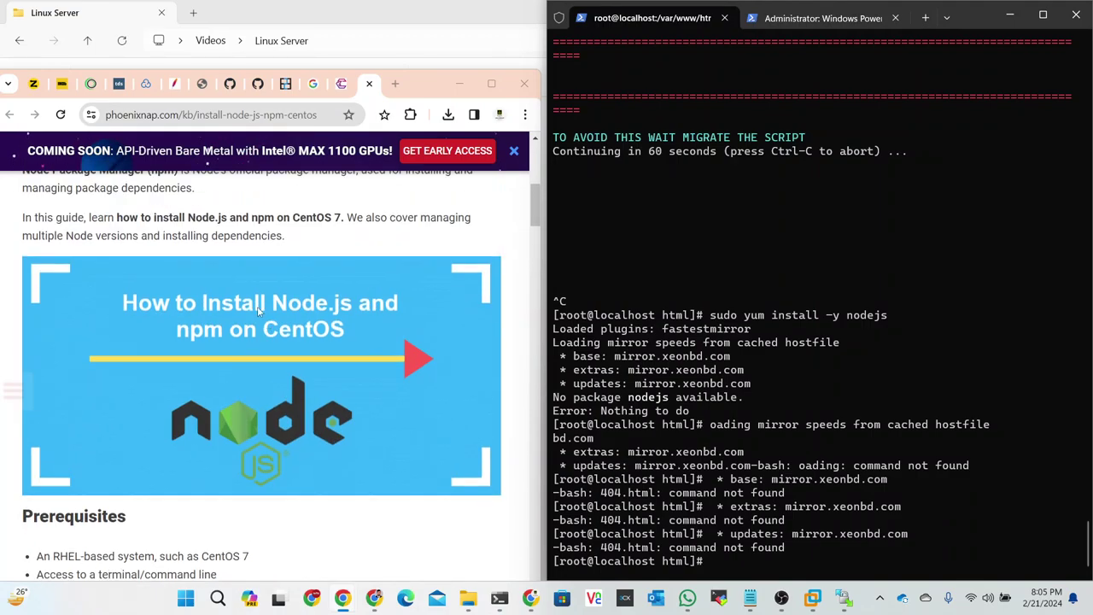
scroll(259, 311, "up", 5)
scroll(257, 316, "down", 3)
scroll(256, 316, "up", 1)
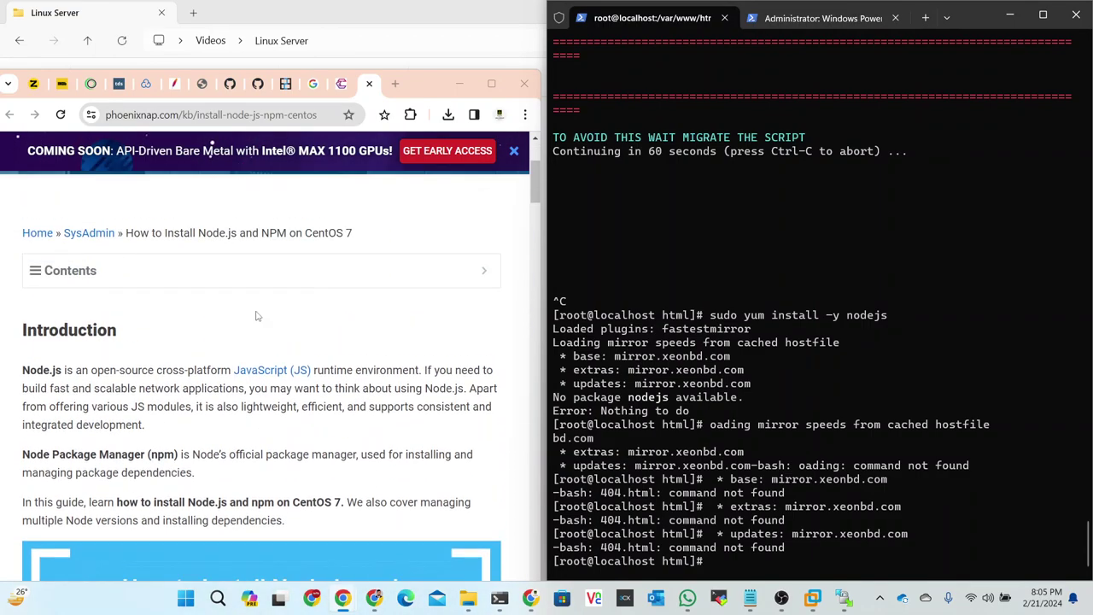
scroll(256, 316, "up", 3)
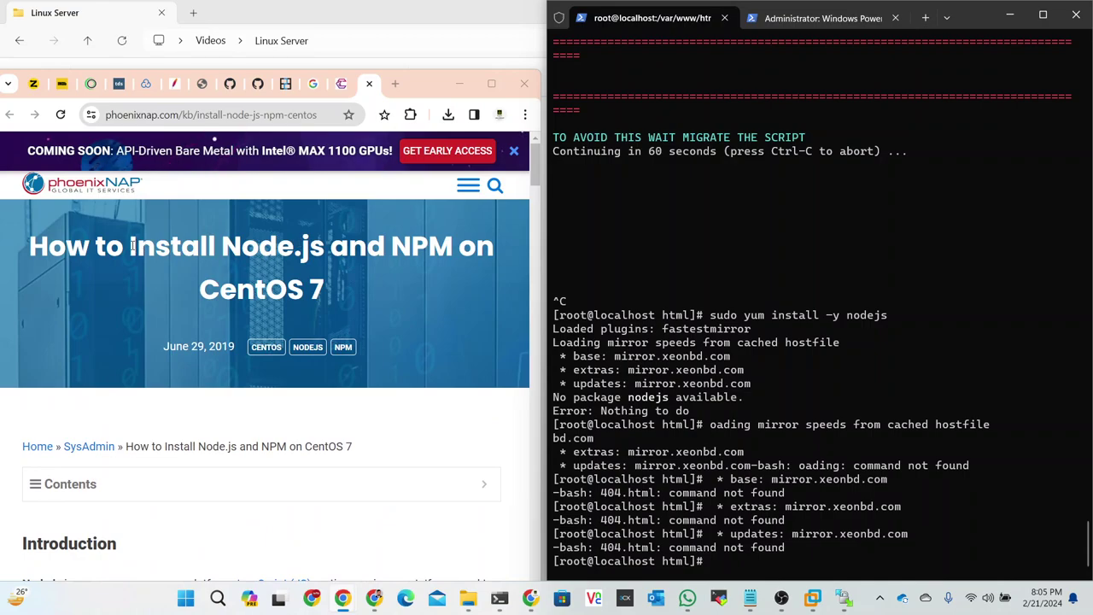
left_click_drag(128, 246, 340, 290)
right_click(331, 253)
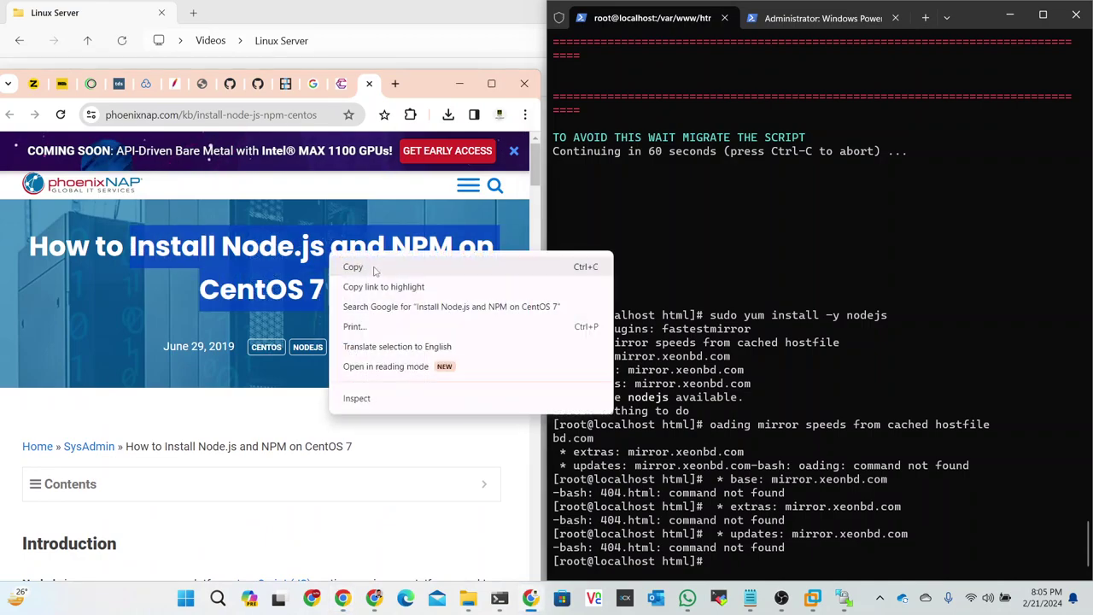
left_click(376, 267)
key("alt+Tab")
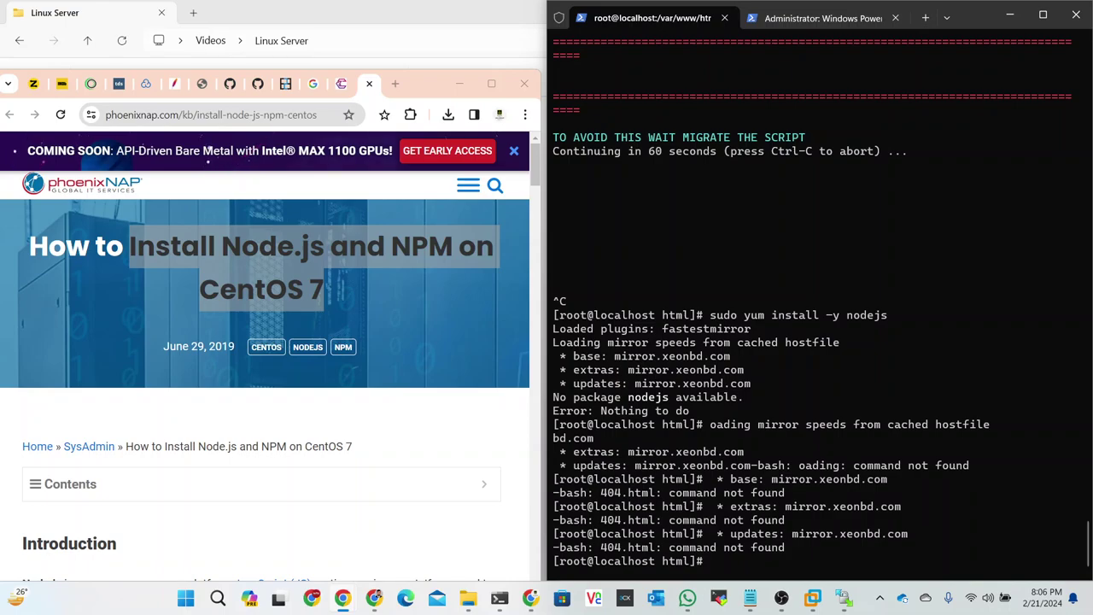
Clear the terminal and create install_nodejs.sh in nano with the copied bash script installing Development Tools, the NodeSource setup_14.x repository and nodejs
left_click(788, 565)
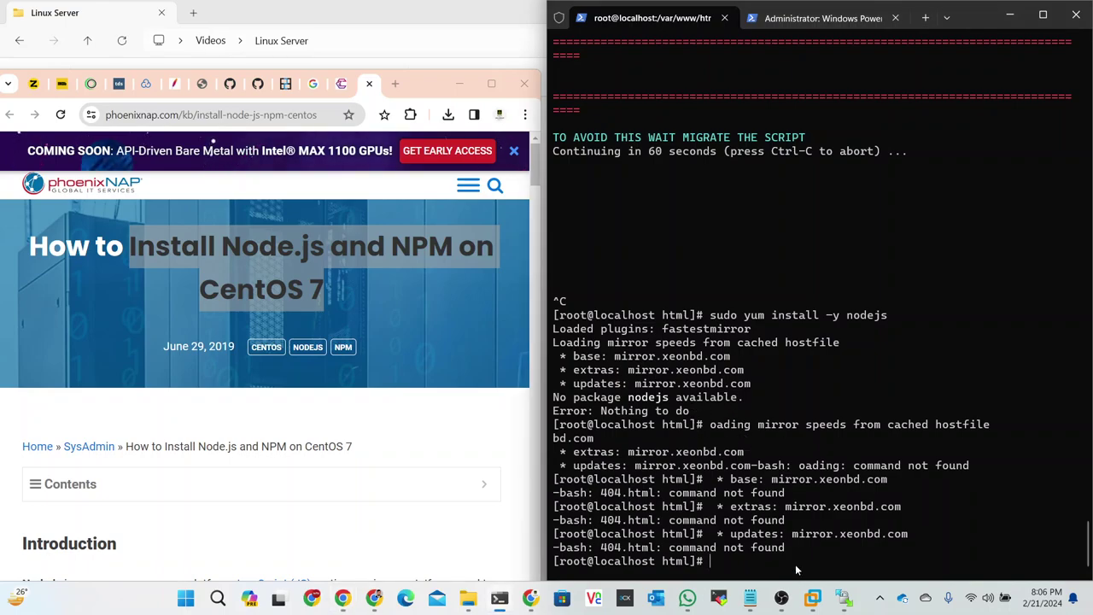
type("clear")
key("Return")
type("nan")
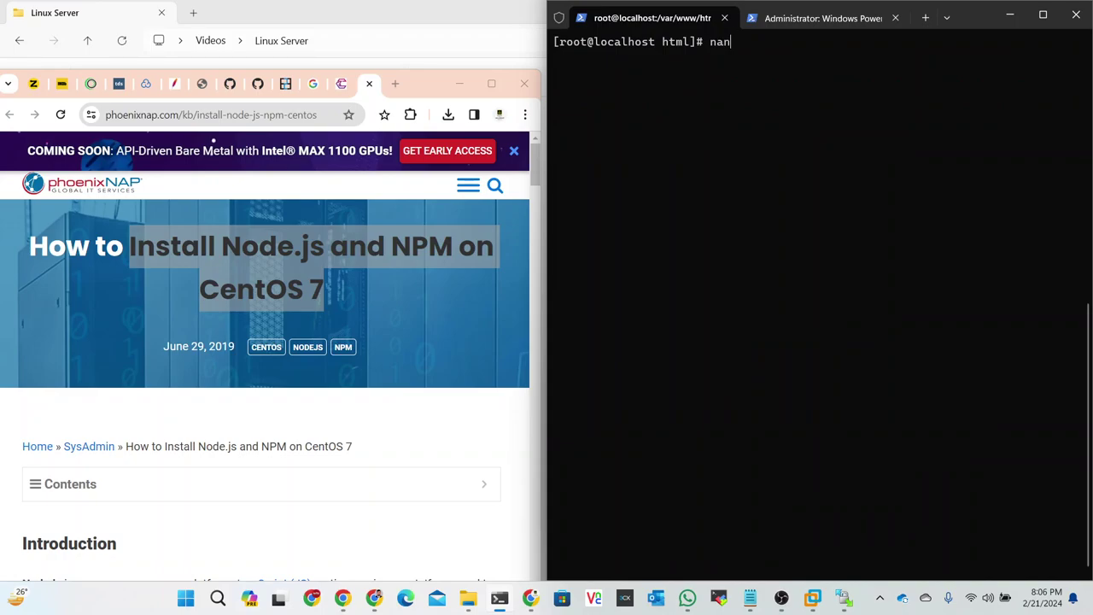
type("o install_nodejs.sh")
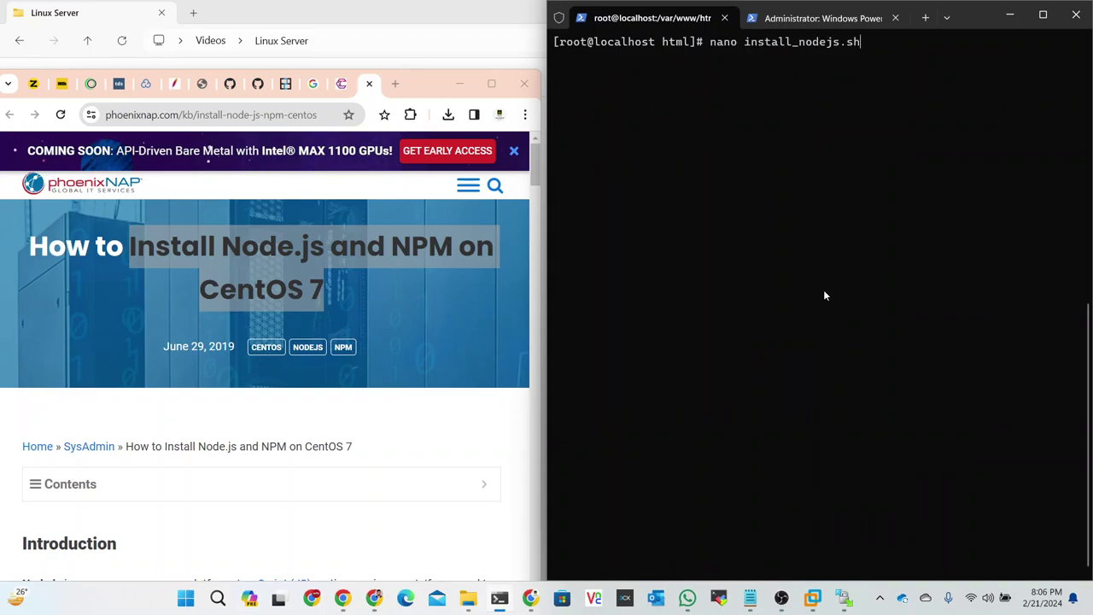
key("Return")
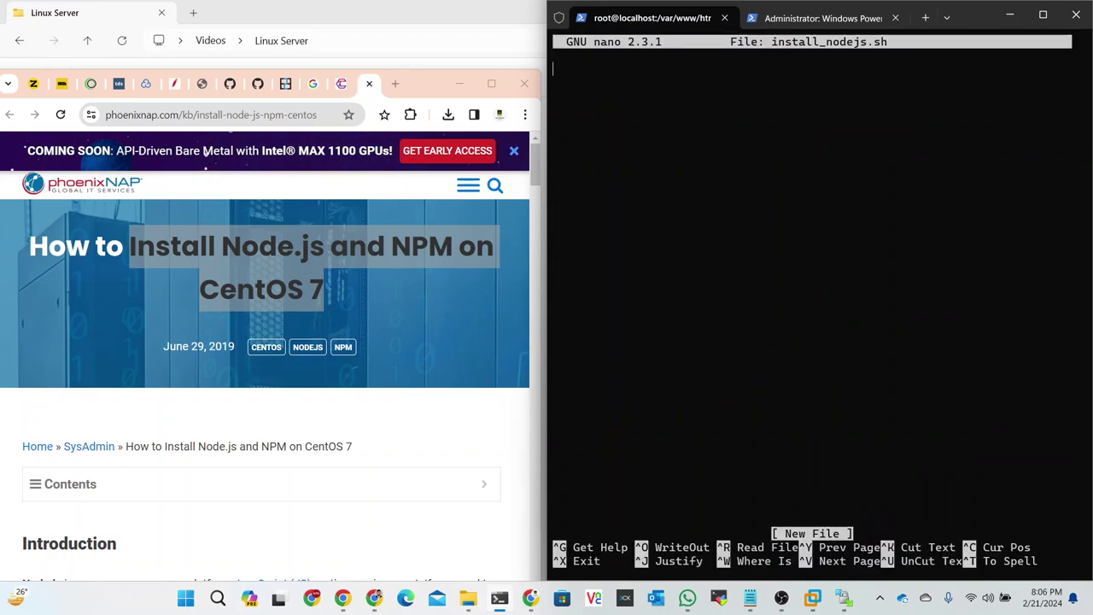
right_click(885, 167)
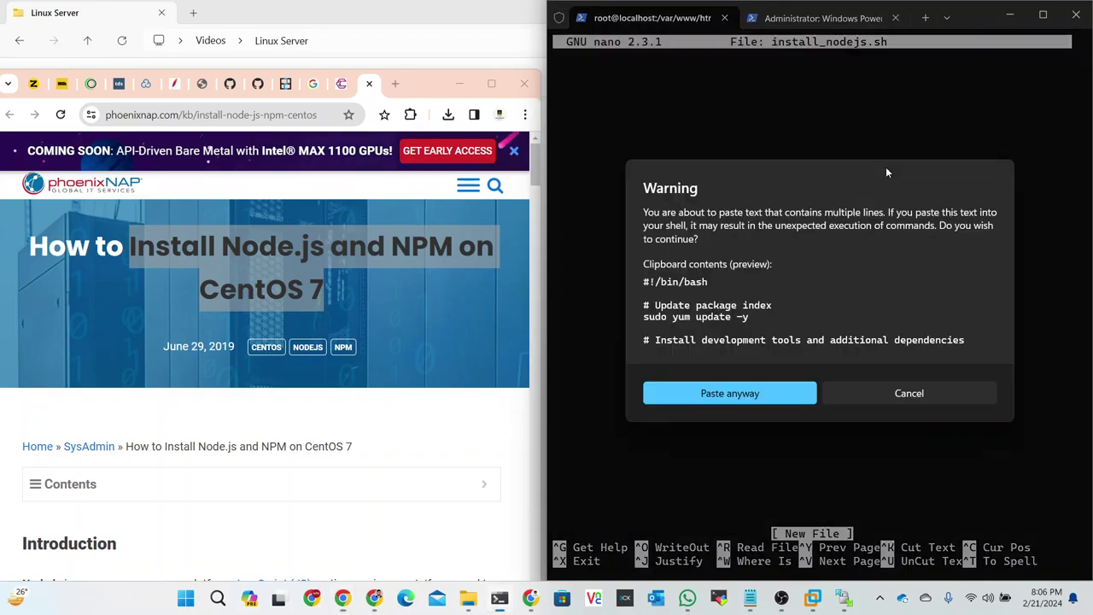
left_click(731, 395)
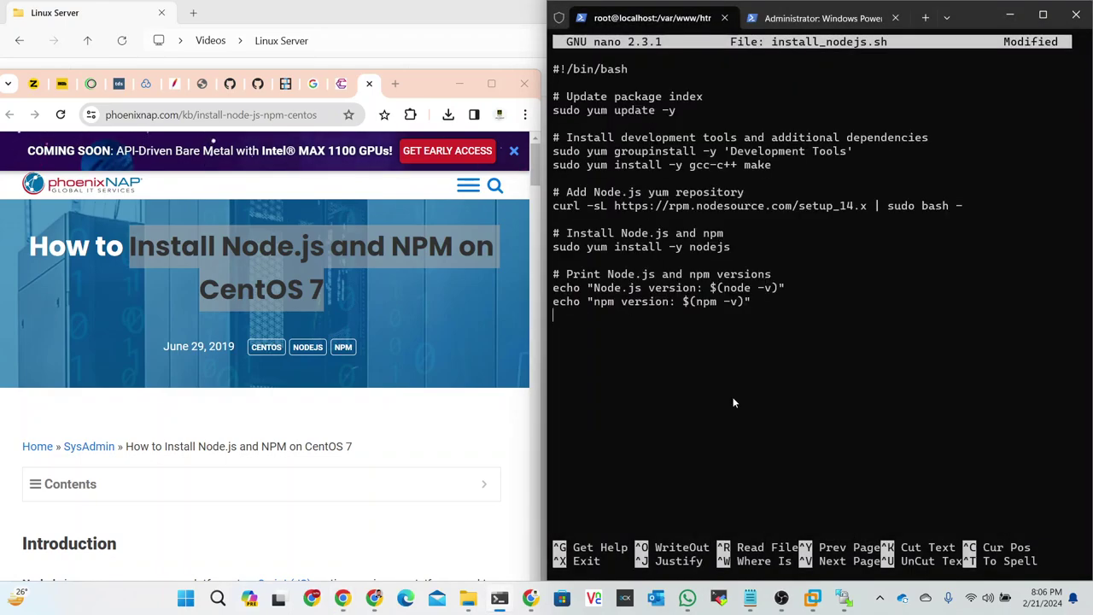
Save the script as install_nodejs.sh, exit nano, and make the file executable with chmod +x install_nodejs.sh
key("ctrl+x")
key("y")
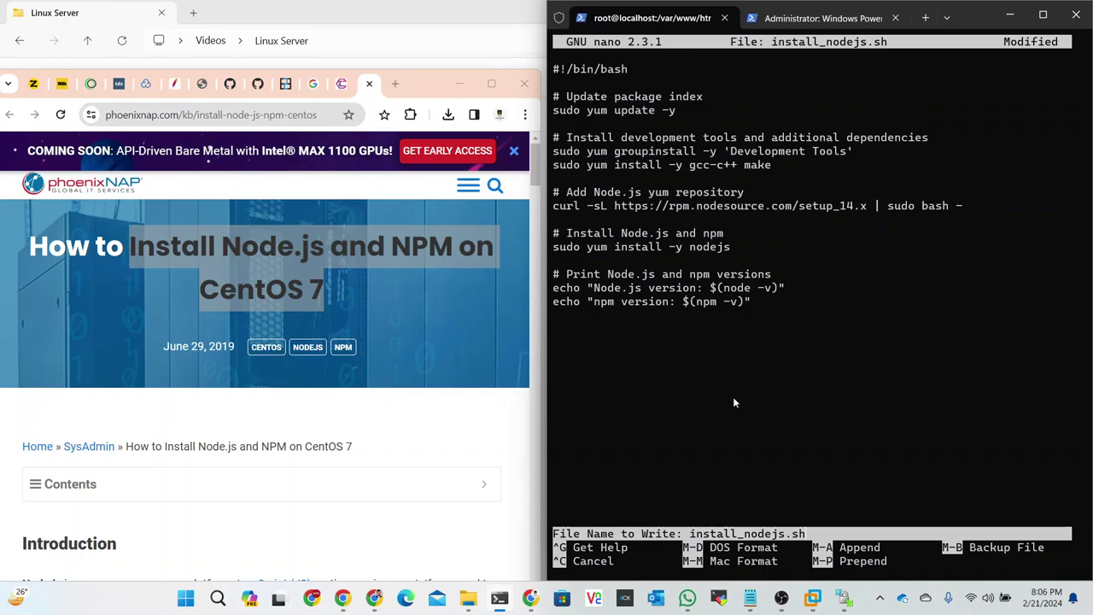
key("Return")
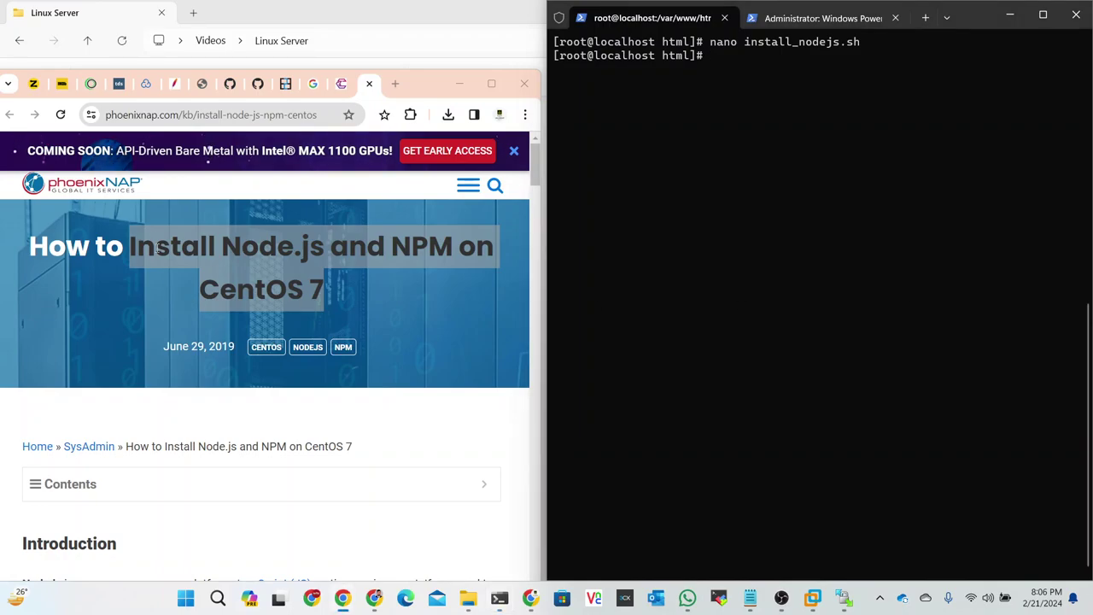
key("ctrl+v")
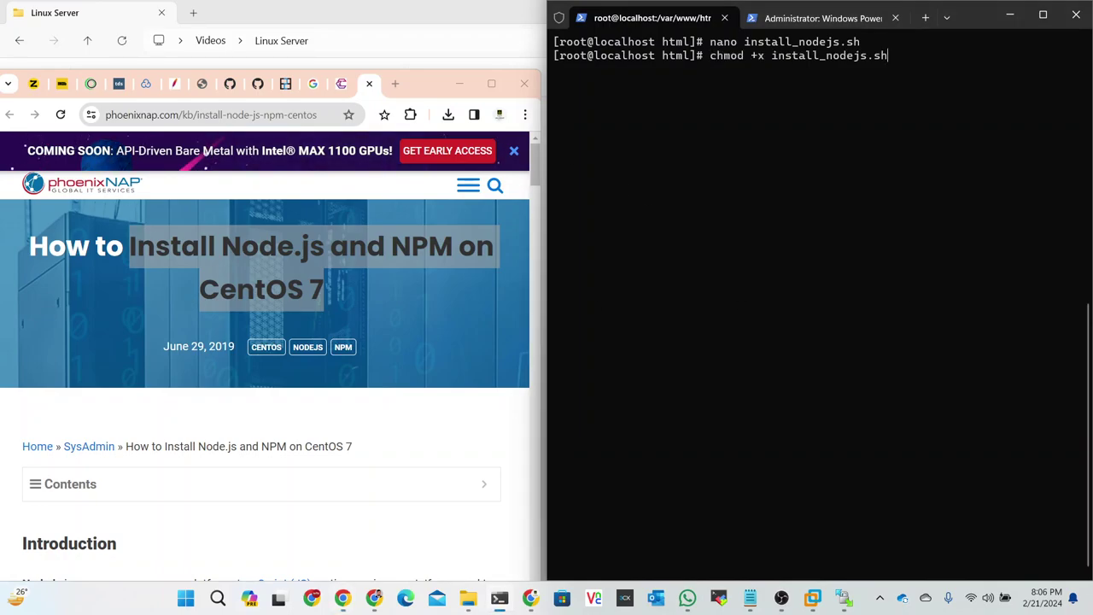
key("Return")
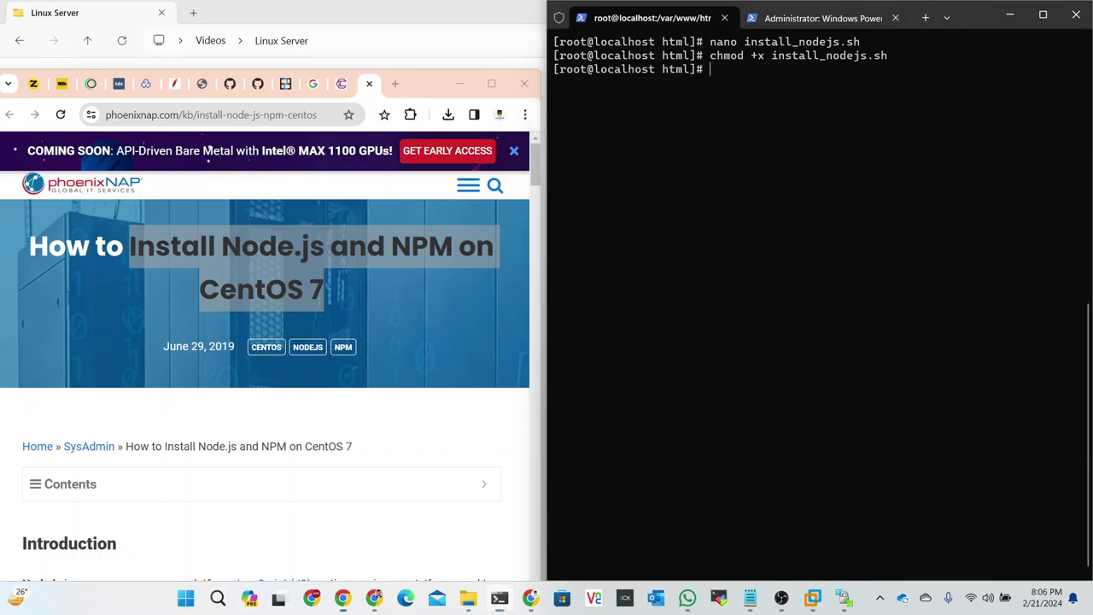
Run the install_nodejs.sh script on the server, and close the Linux Server folder window while the installation proceeds
key("ctrl+v")
key("Return")
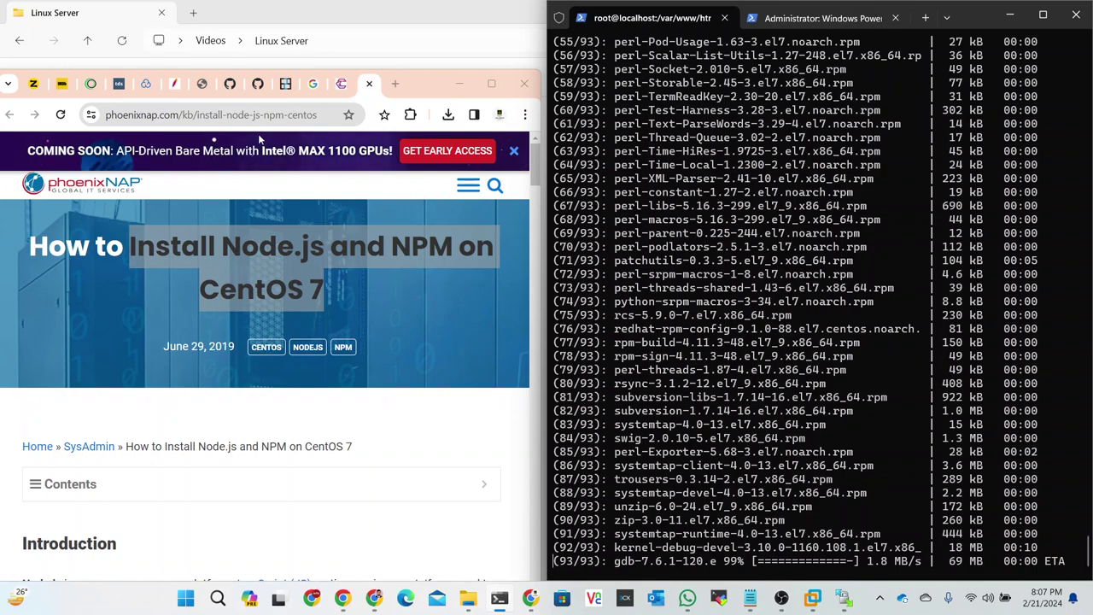
double_click(454, 12)
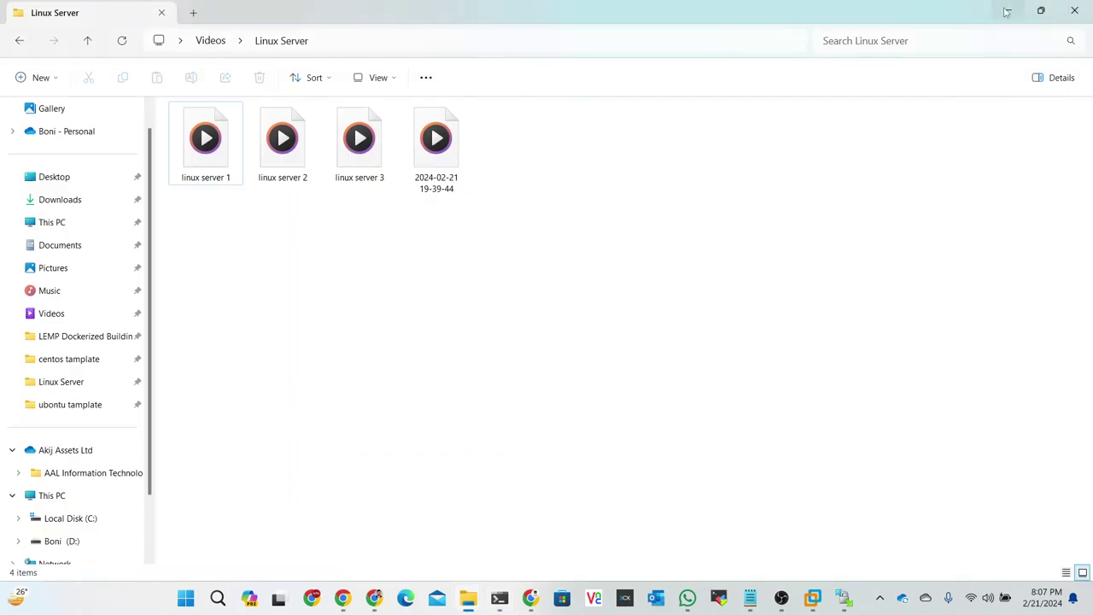
left_click(1074, 10)
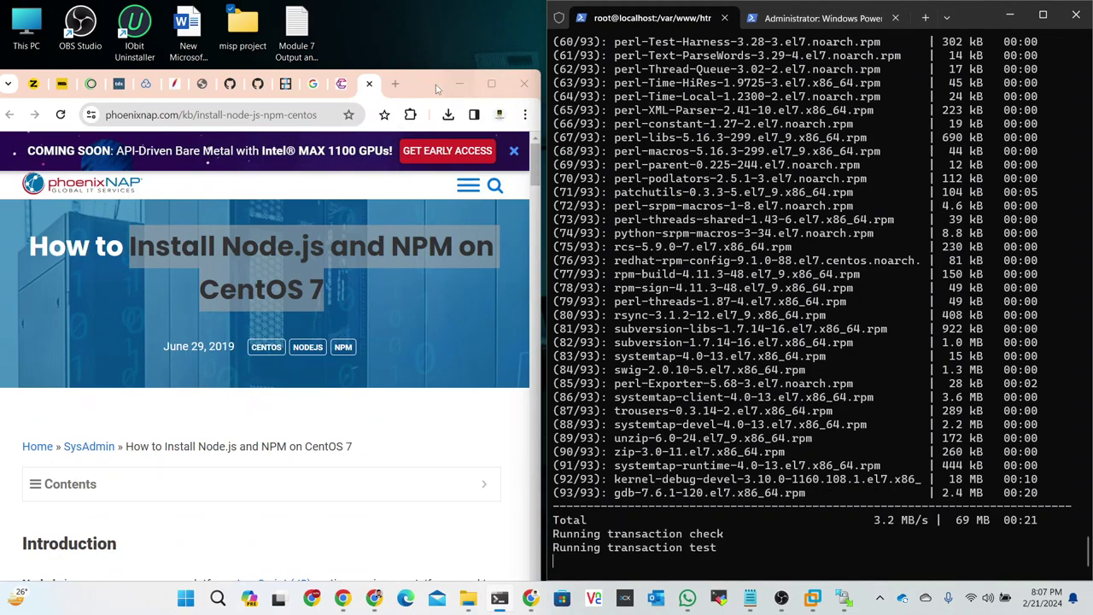
left_click_drag(433, 89, 441, 51)
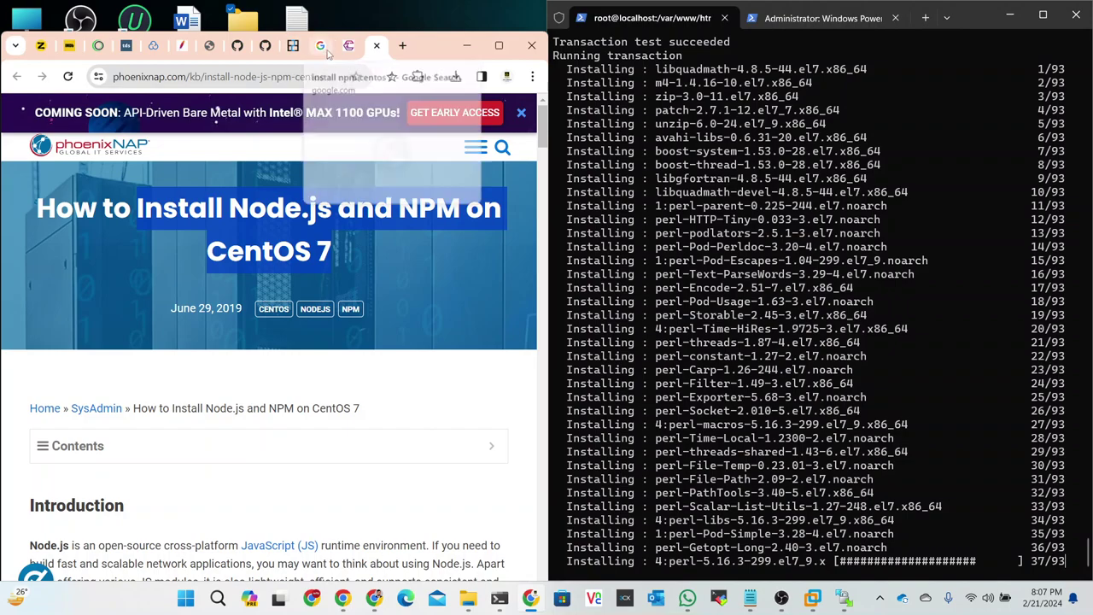
Reload the HR High School events page at 192.168.80.192/events.html and look through its content
left_click(182, 53)
left_click(209, 47)
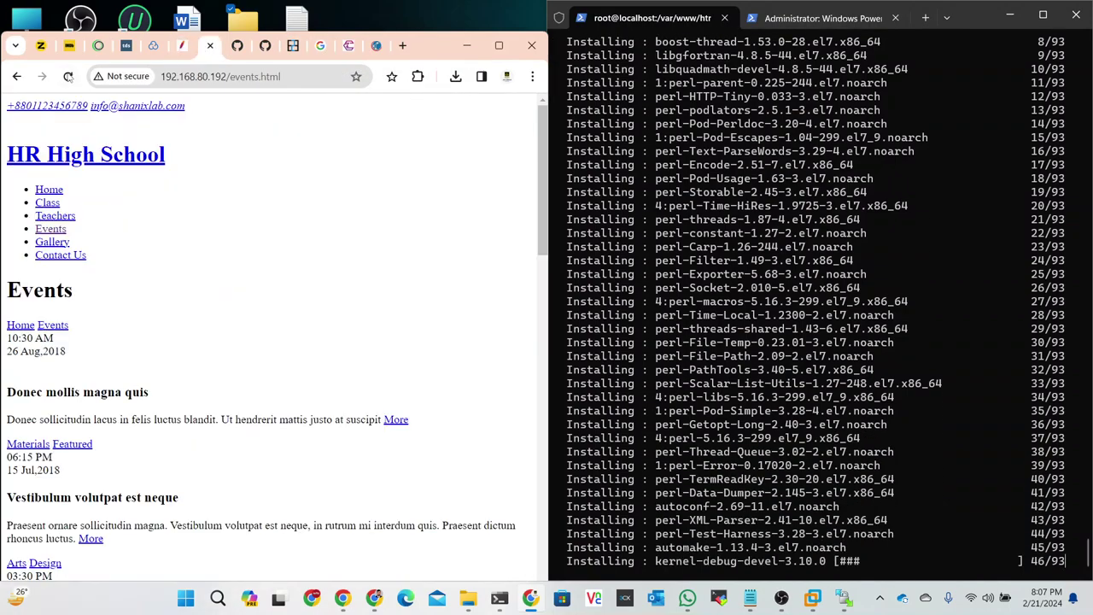
left_click(69, 78)
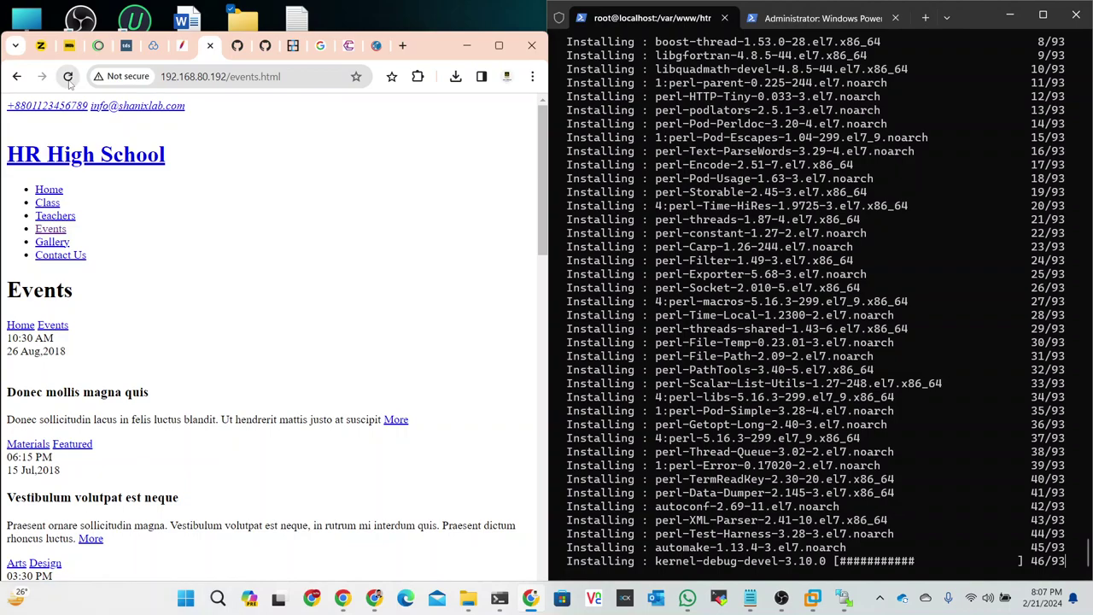
scroll(60, 214, "down", 6)
scroll(60, 213, "up", 2)
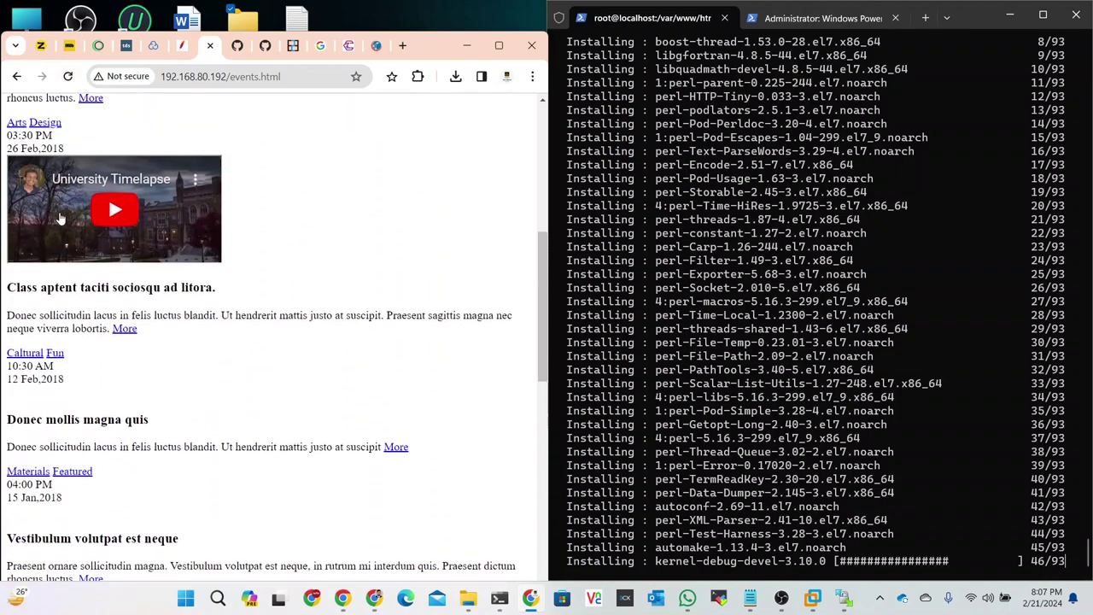
Play the embedded University Timelapse video on the events page, skip ahead to about its middle, and pause it
left_click(100, 230)
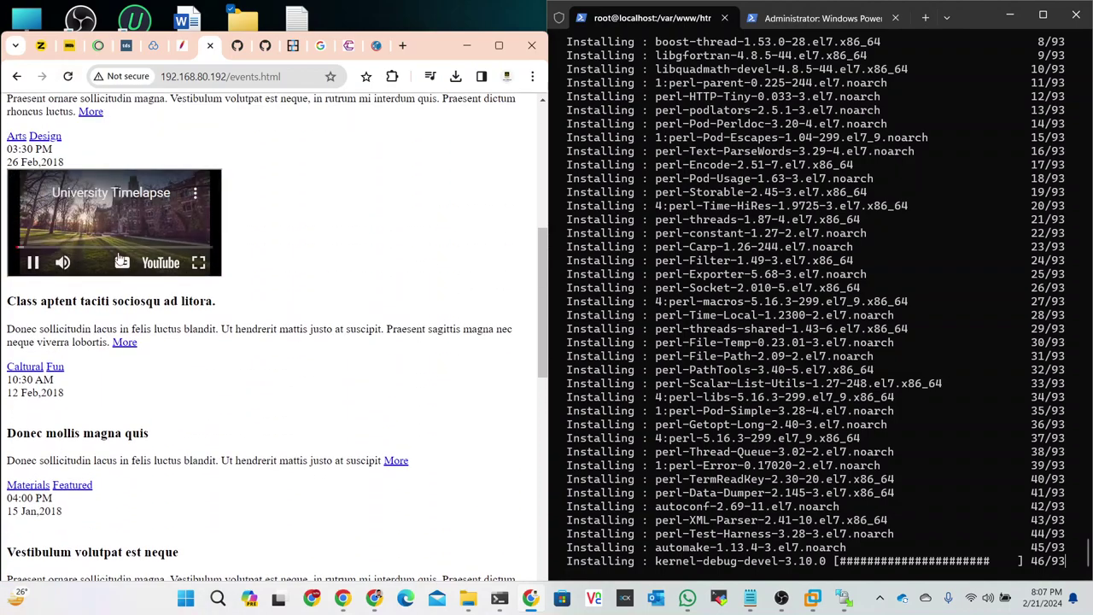
left_click(107, 247)
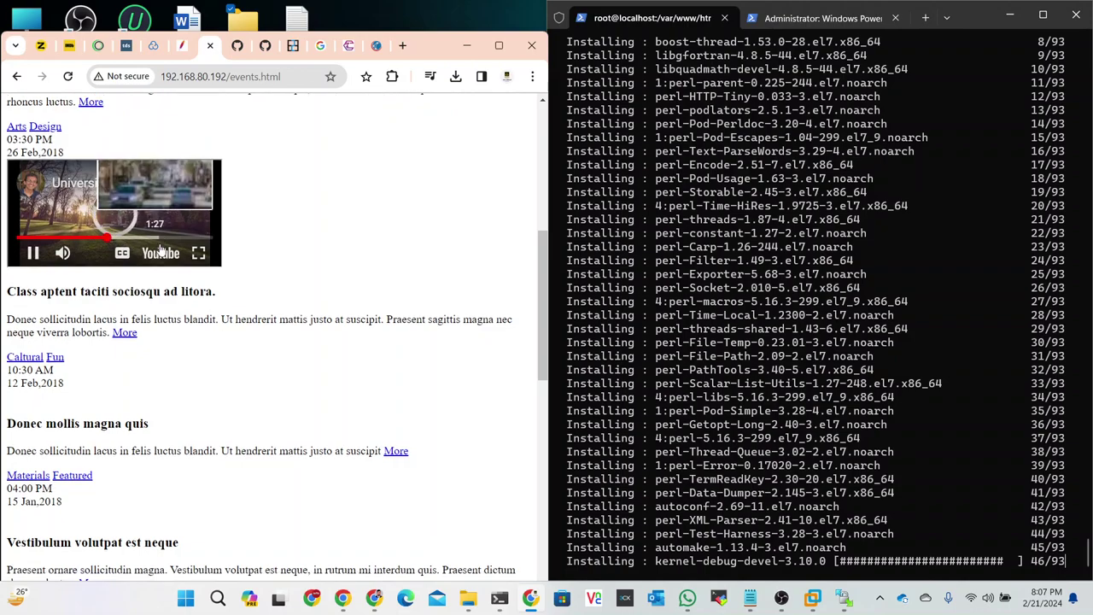
scroll(160, 248, "down", 5)
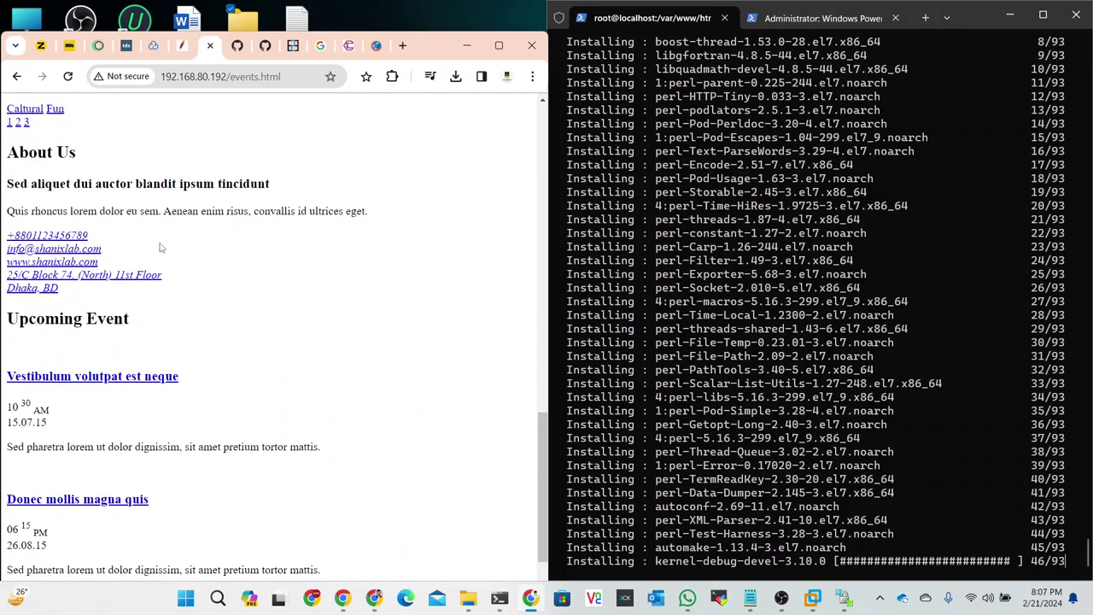
scroll(160, 247, "up", 5)
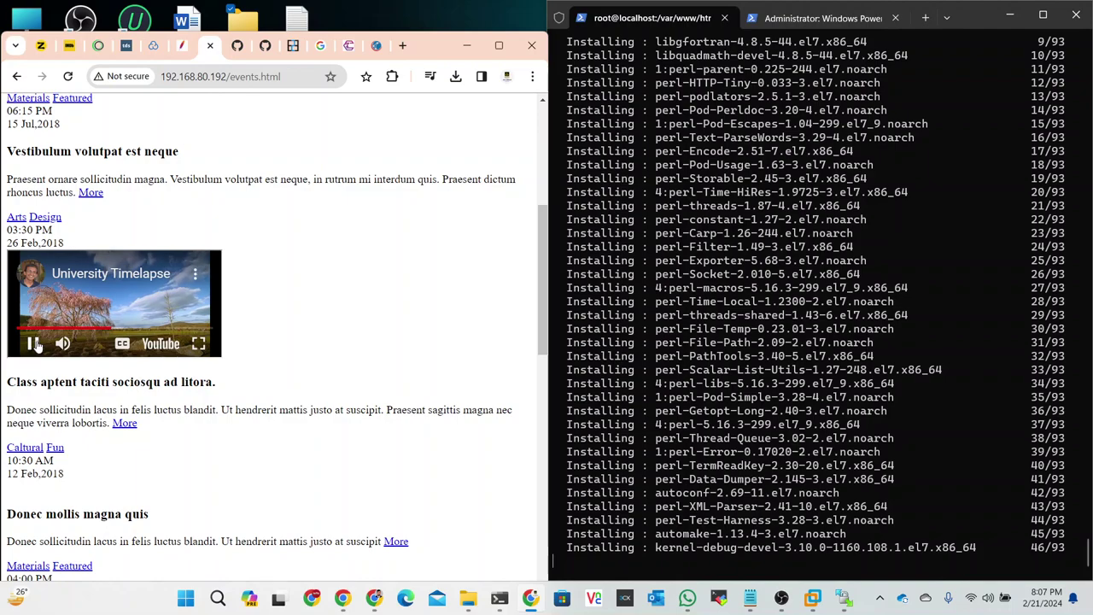
left_click(32, 343)
scroll(287, 271, "up", 4)
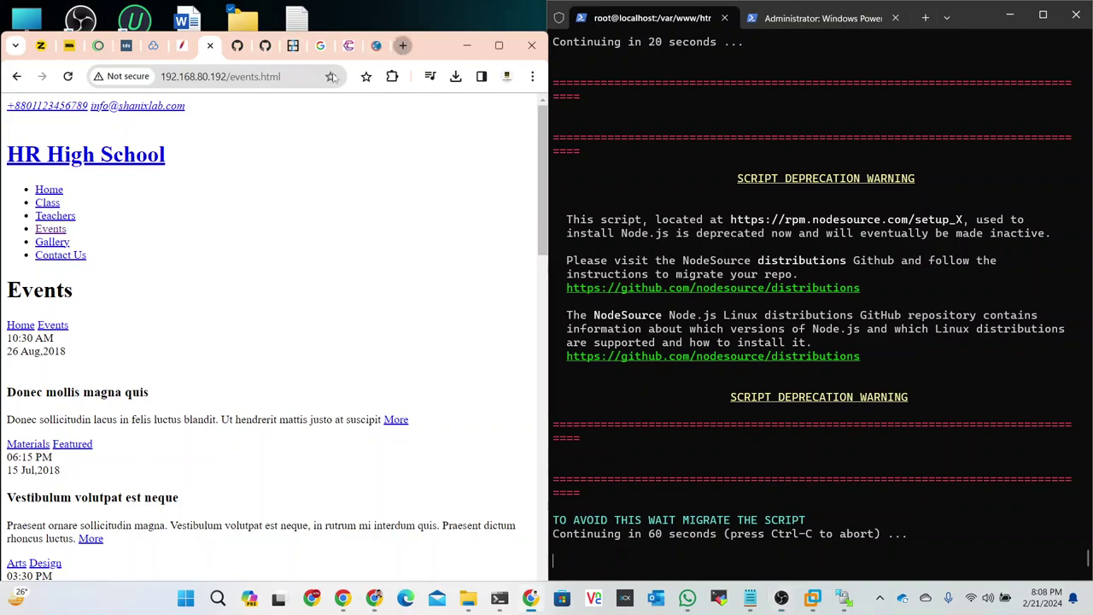
Search Google for "stop watch" in a new browser tab and start the stopwatch to time the script's waiting period
left_click(403, 45)
left_click(270, 79)
type("a")
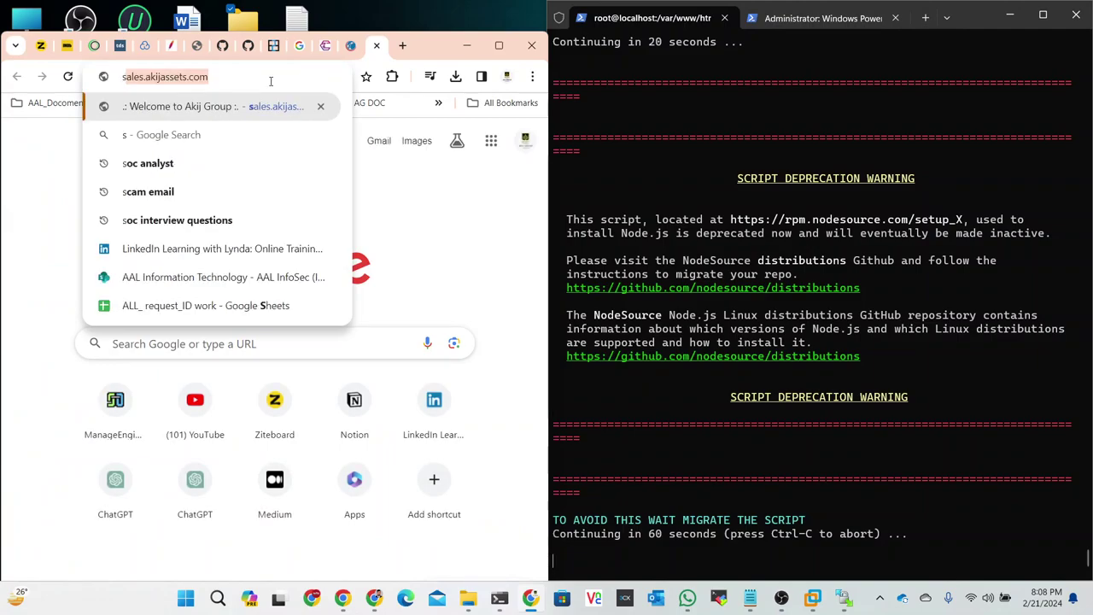
key("BackSpace")
key("BackSpace")
type("stop")
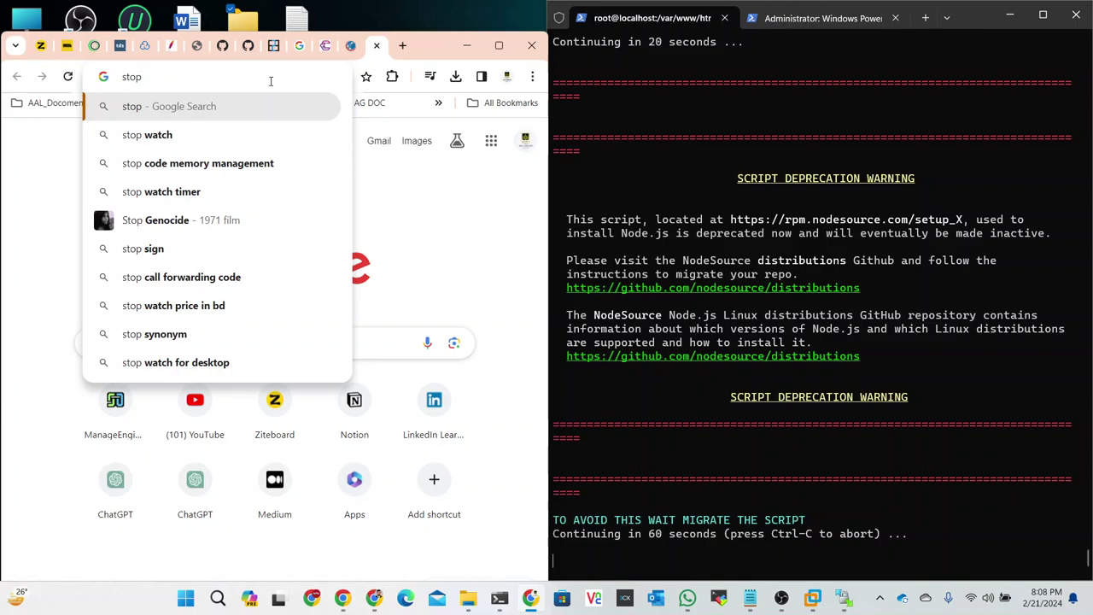
left_click(154, 135)
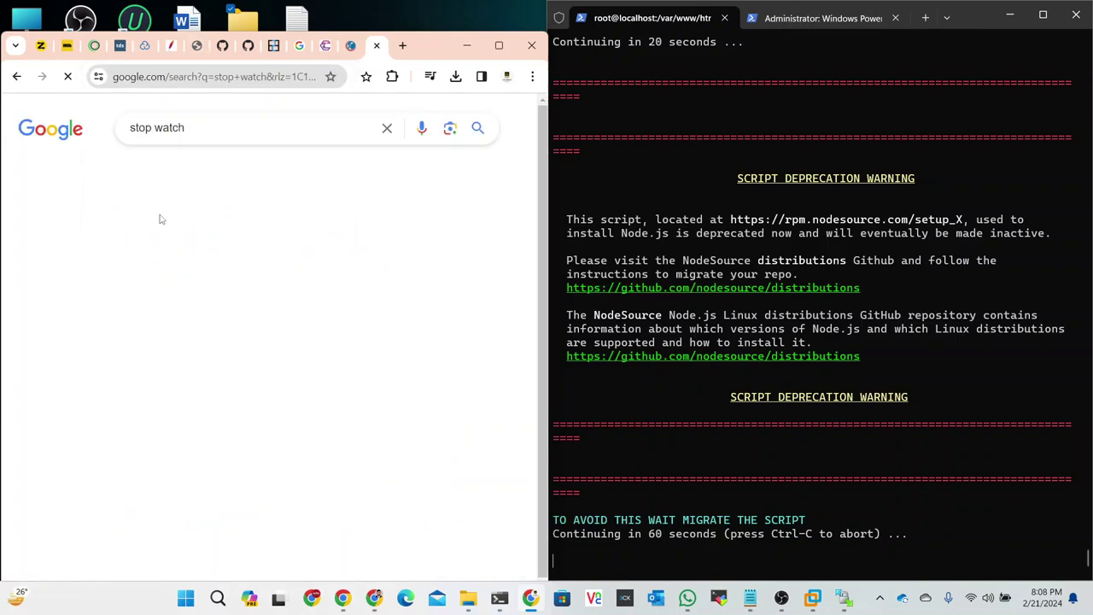
left_click(51, 357)
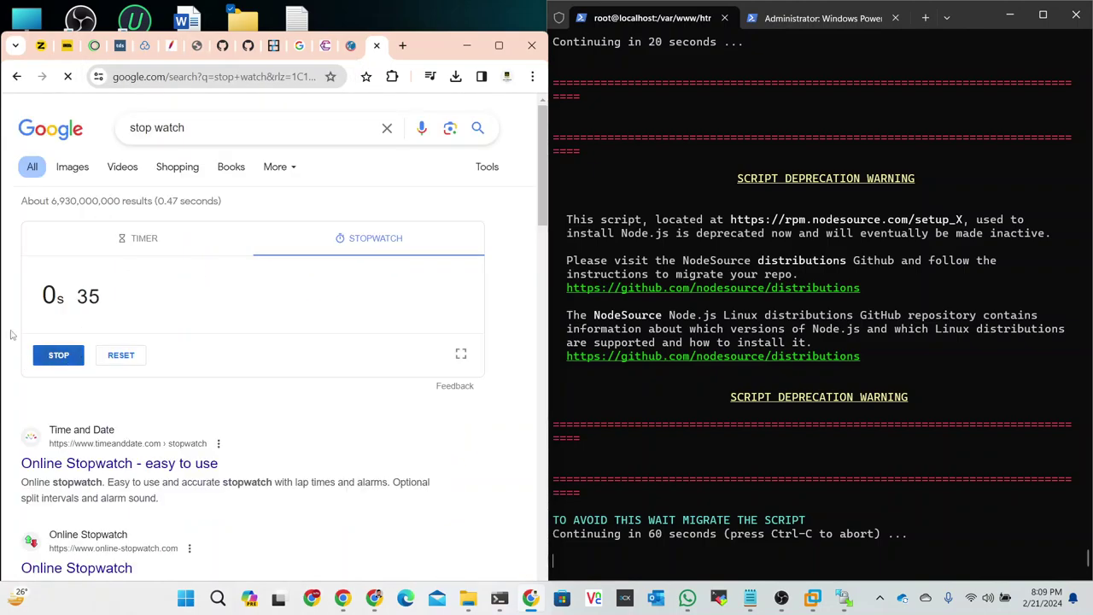
mouse_move(531, 606)
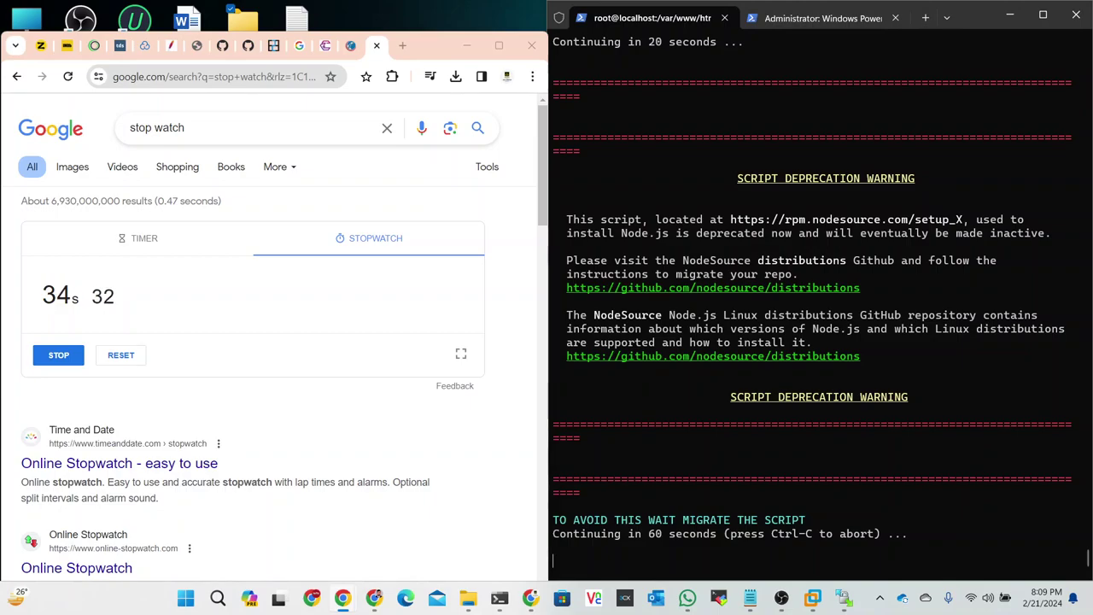
key("super+d")
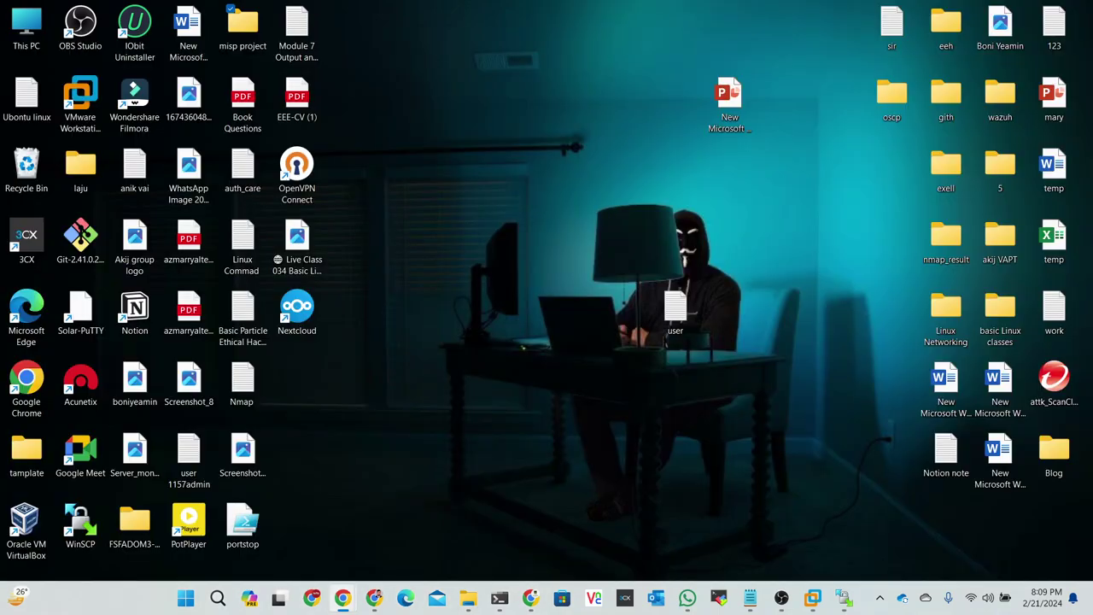
key("super+d")
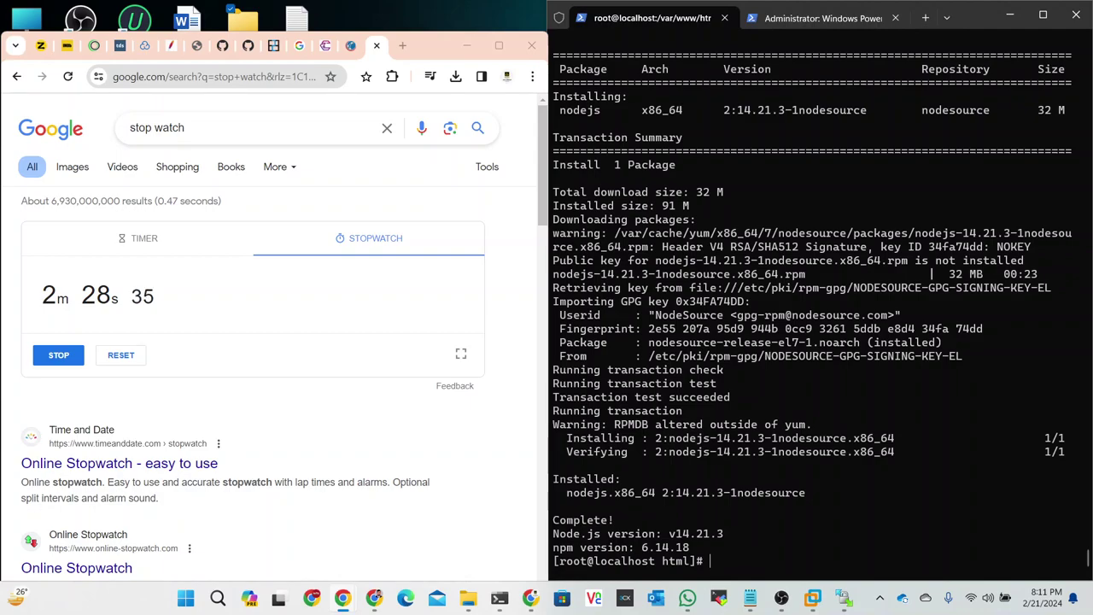
Restart the Apache service by recalling and running systemctl restart httpd from the terminal's command history
left_click(703, 502)
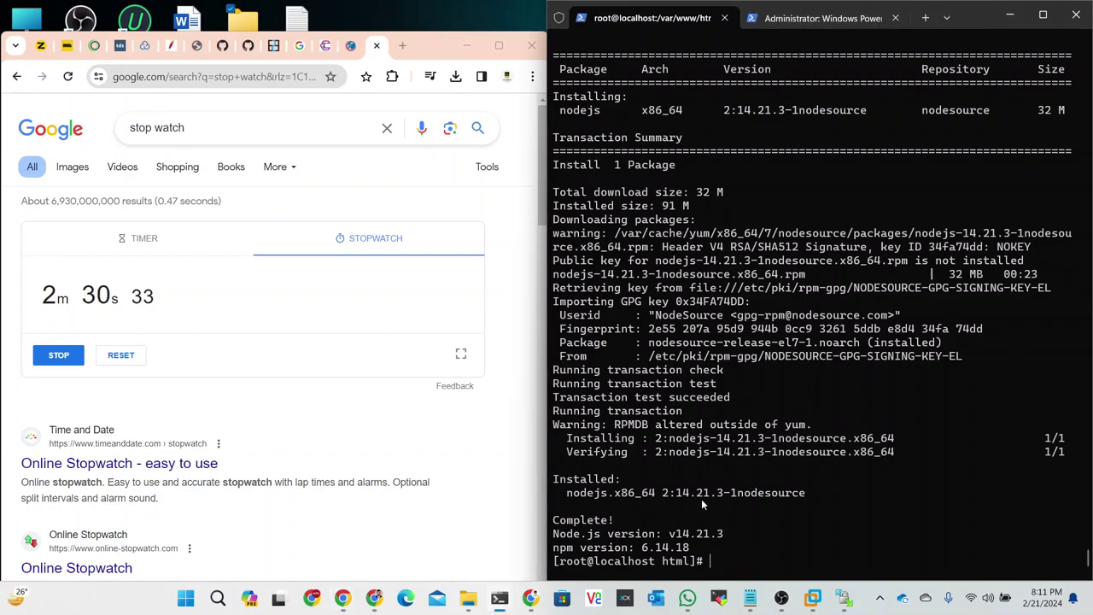
key("Up")
key("Up")
key("Up")
key("Up")
key("Up")
key("Up")
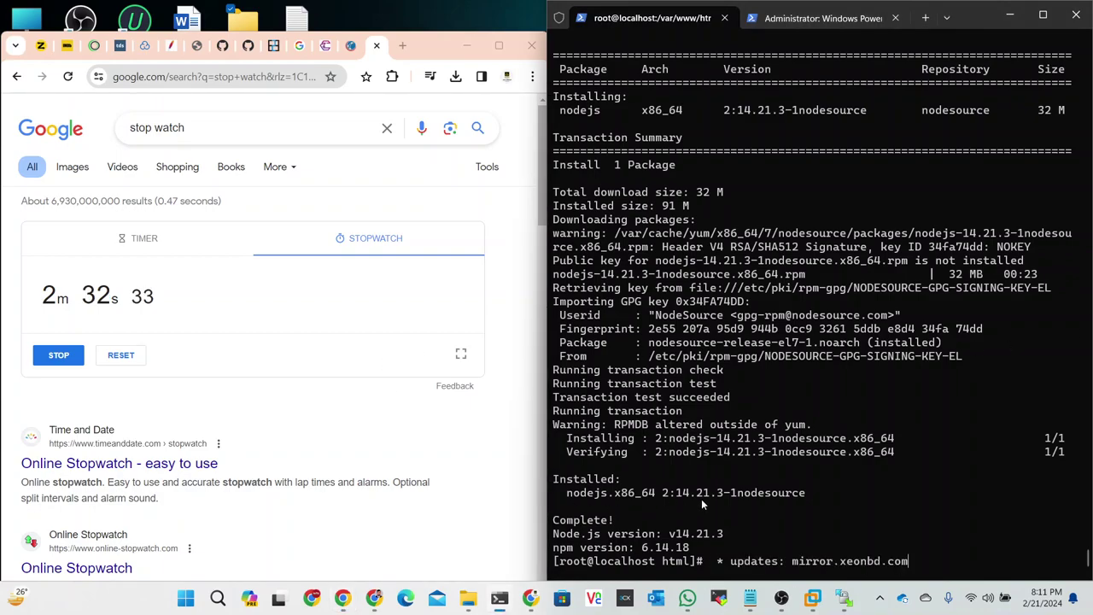
key("Up")
key("Up")
key("Up")
key("Up")
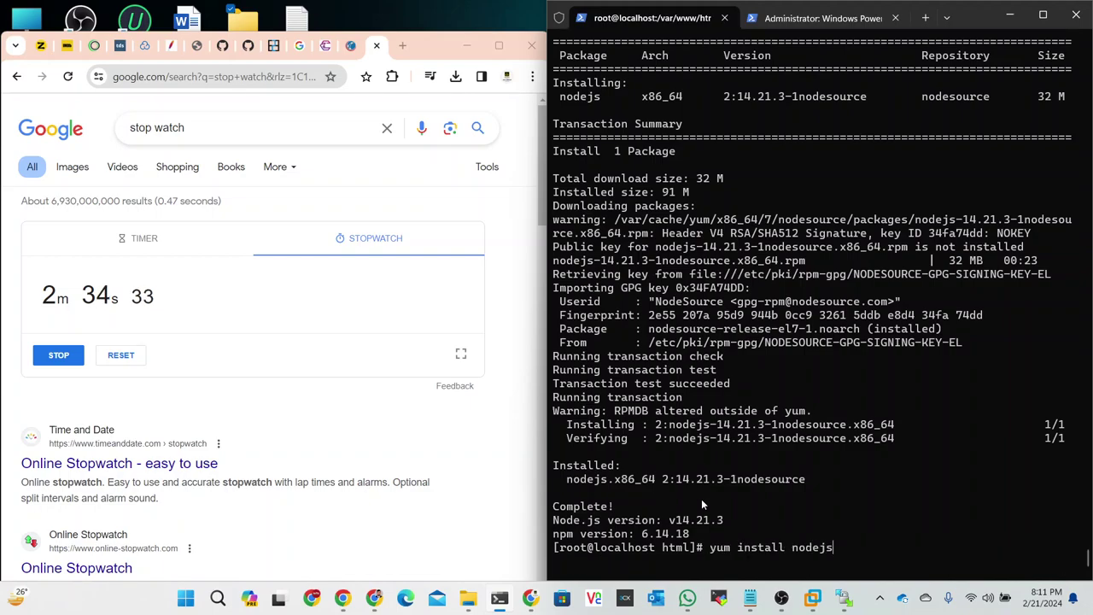
key("Up")
key("Up")
key("Up")
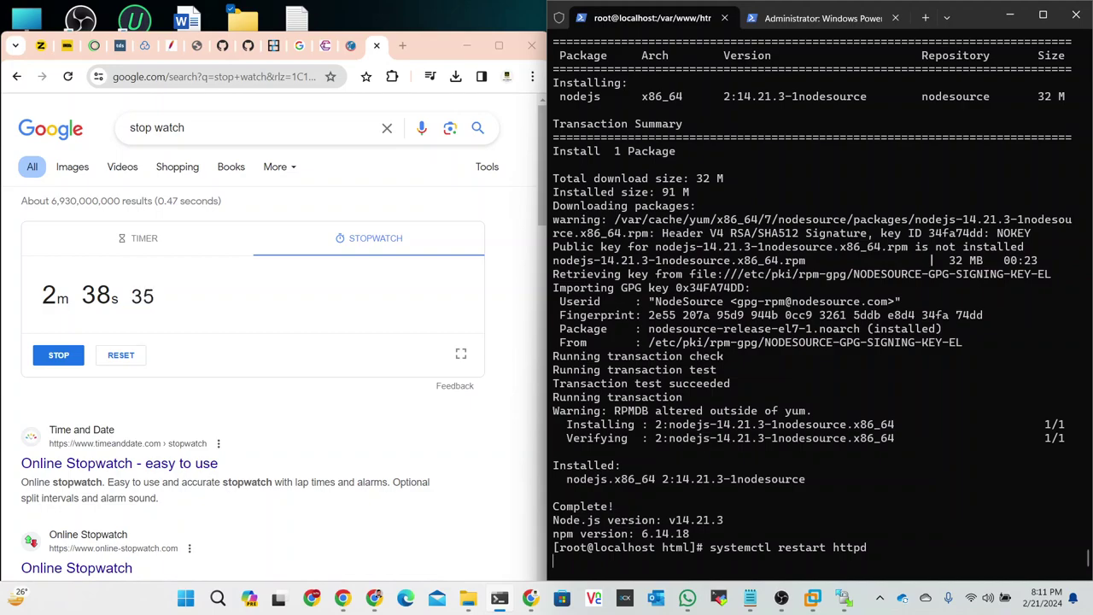
Stop the stopwatch in the maximized browser and reload the HR High School events page to check its styling
left_click(499, 45)
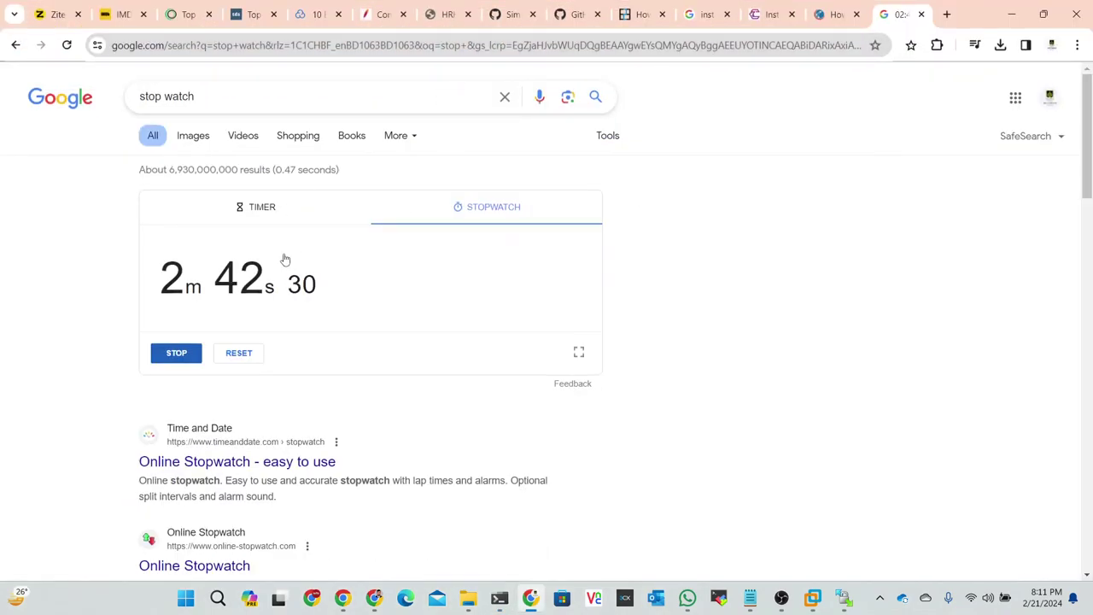
left_click(175, 352)
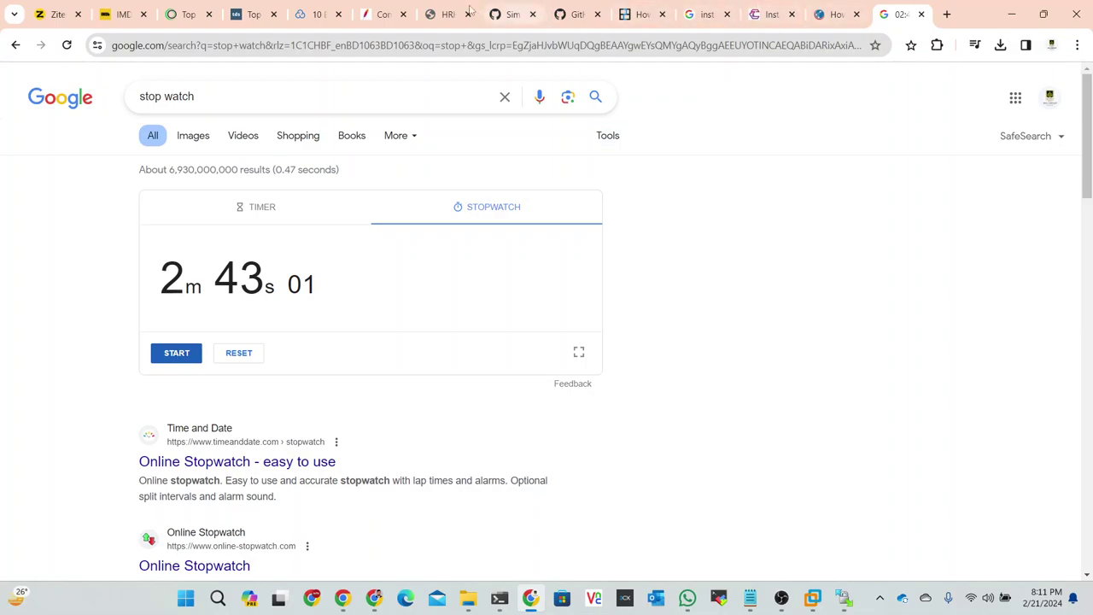
left_click(318, 17)
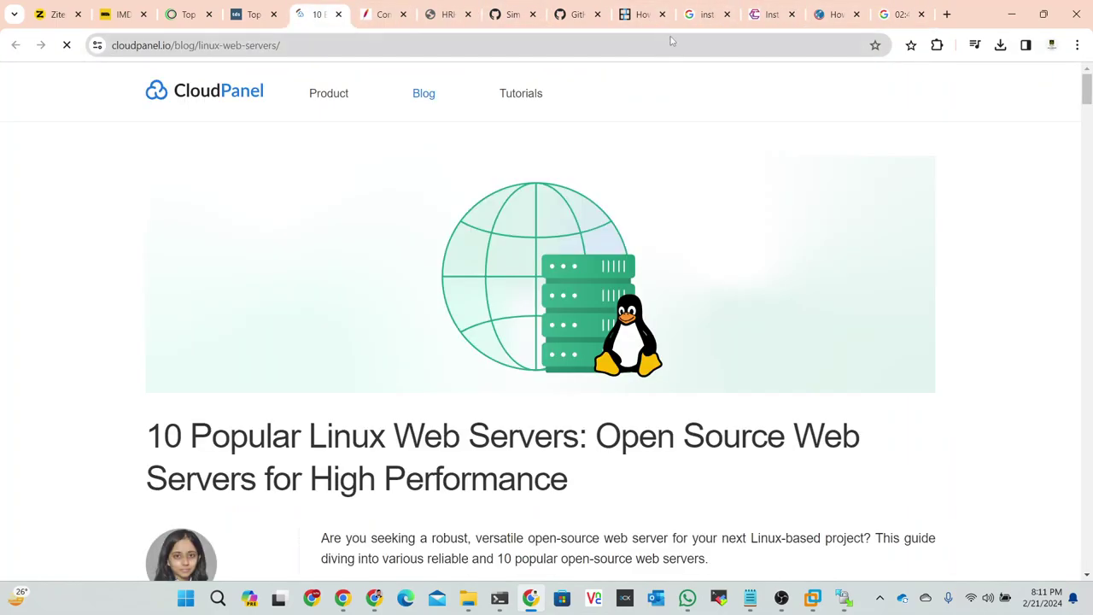
left_click(580, 15)
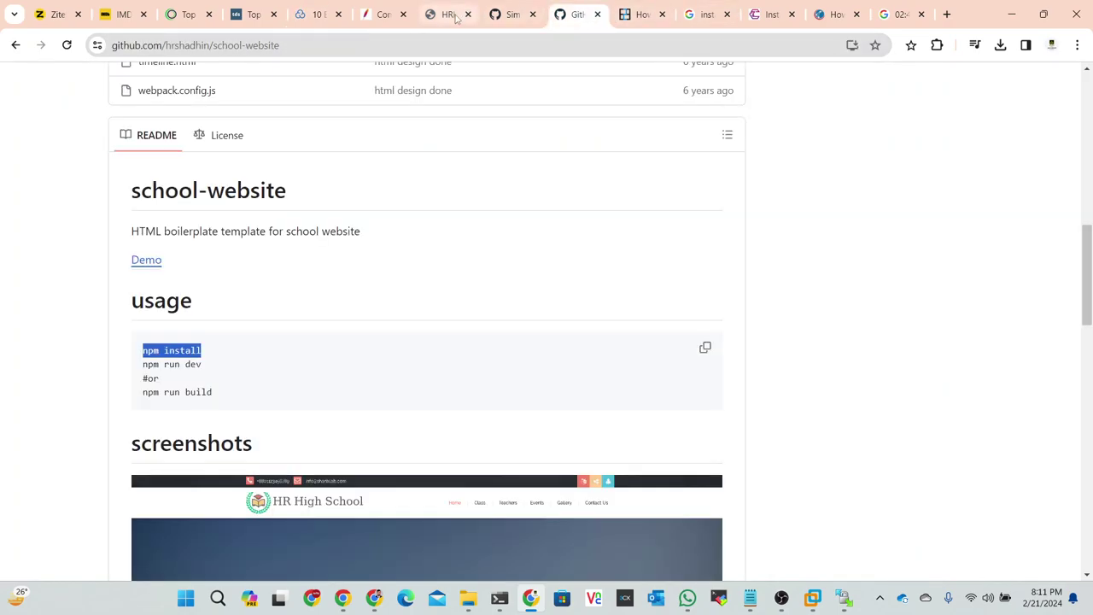
left_click(448, 15)
left_click(71, 47)
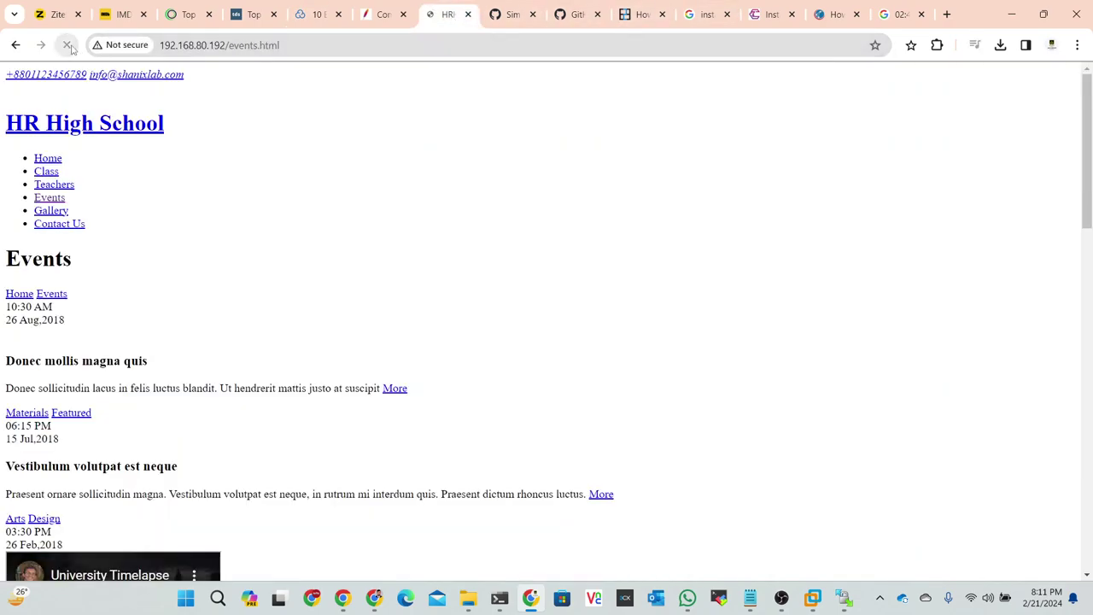
left_click(68, 46)
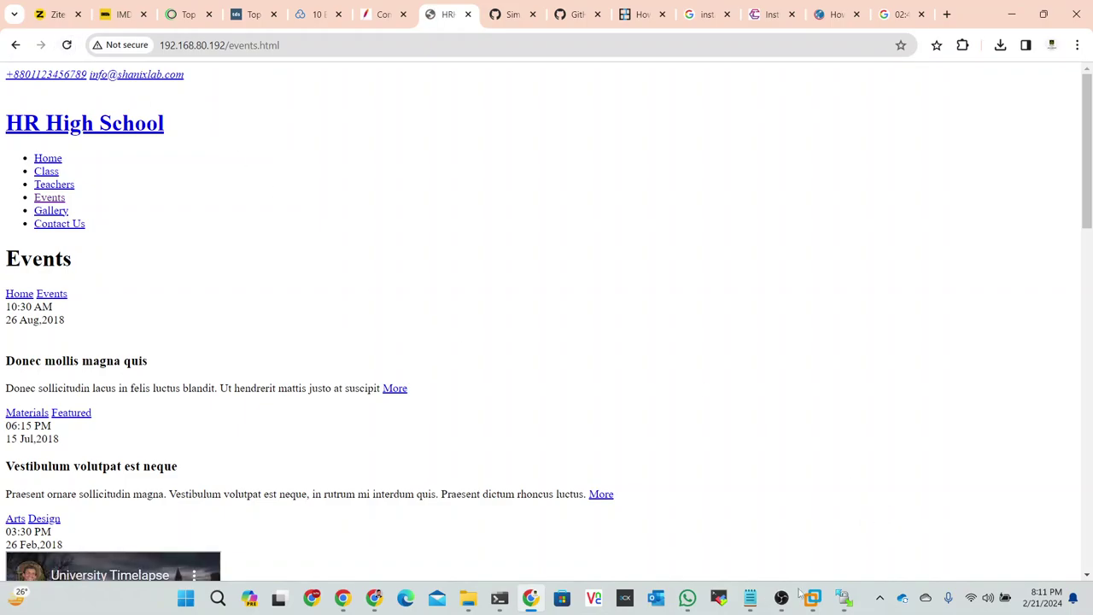
Switch to WinSCP and delete the src folder and all listed website files from /var/www/html on the server
mouse_move(534, 604)
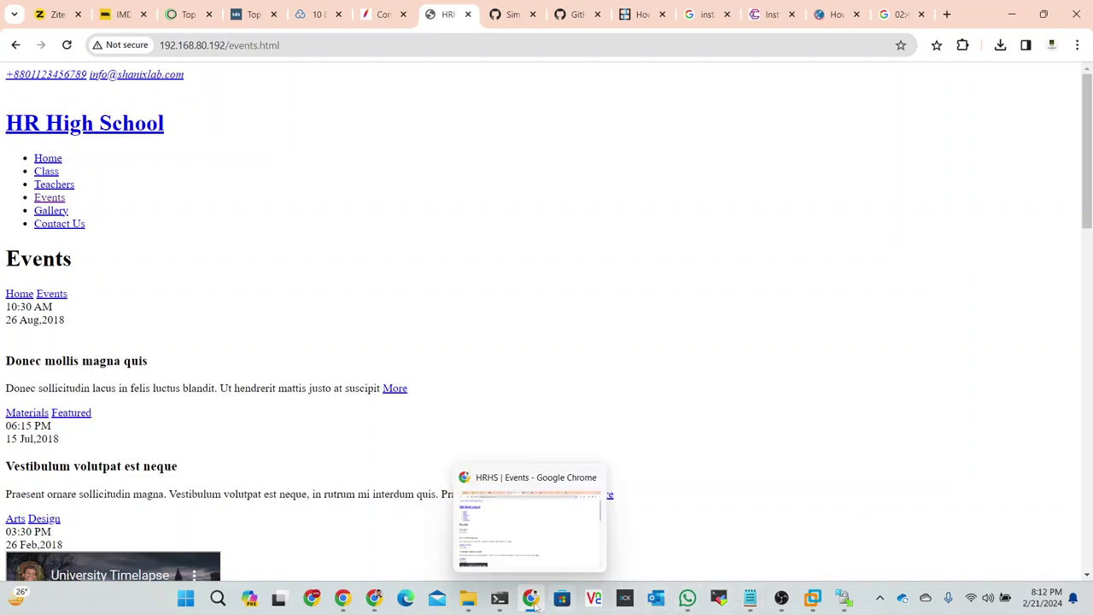
left_click(843, 598)
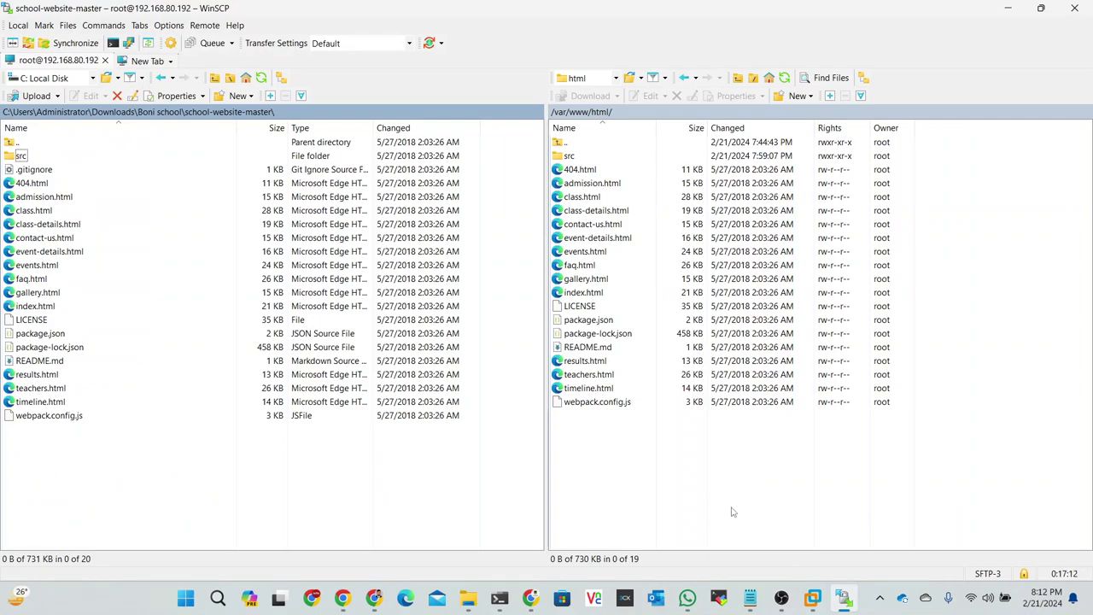
left_click_drag(662, 463, 562, 159)
right_click(561, 159)
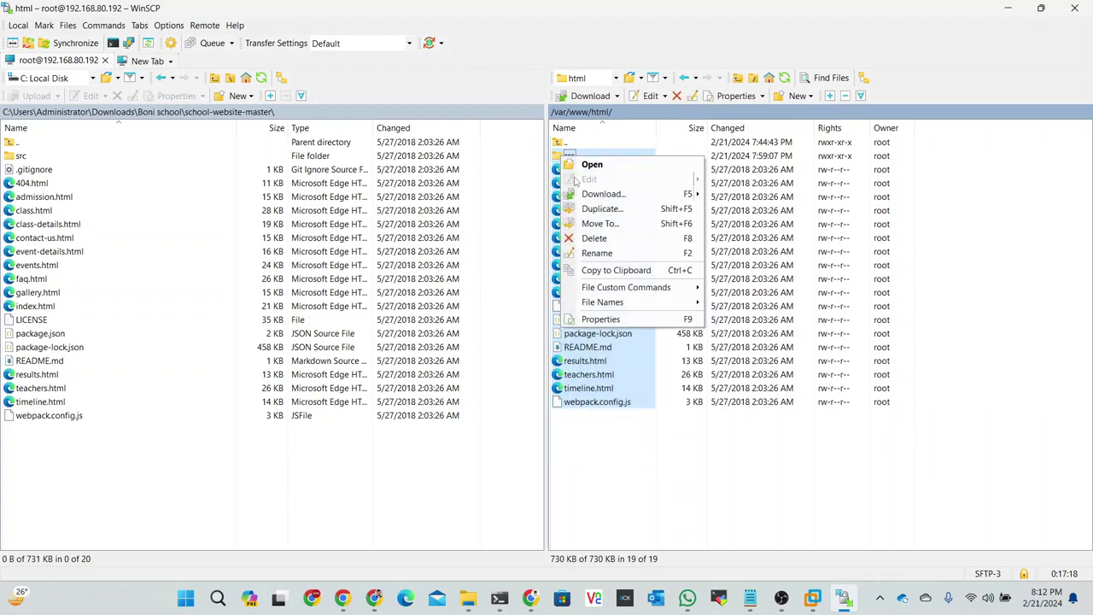
left_click(603, 239)
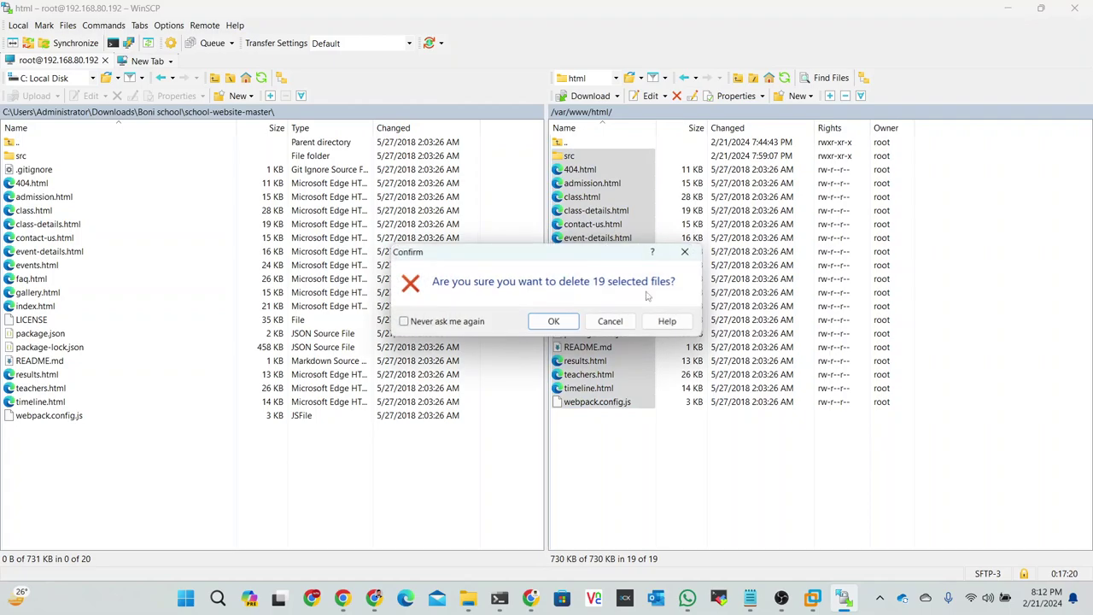
left_click(555, 320)
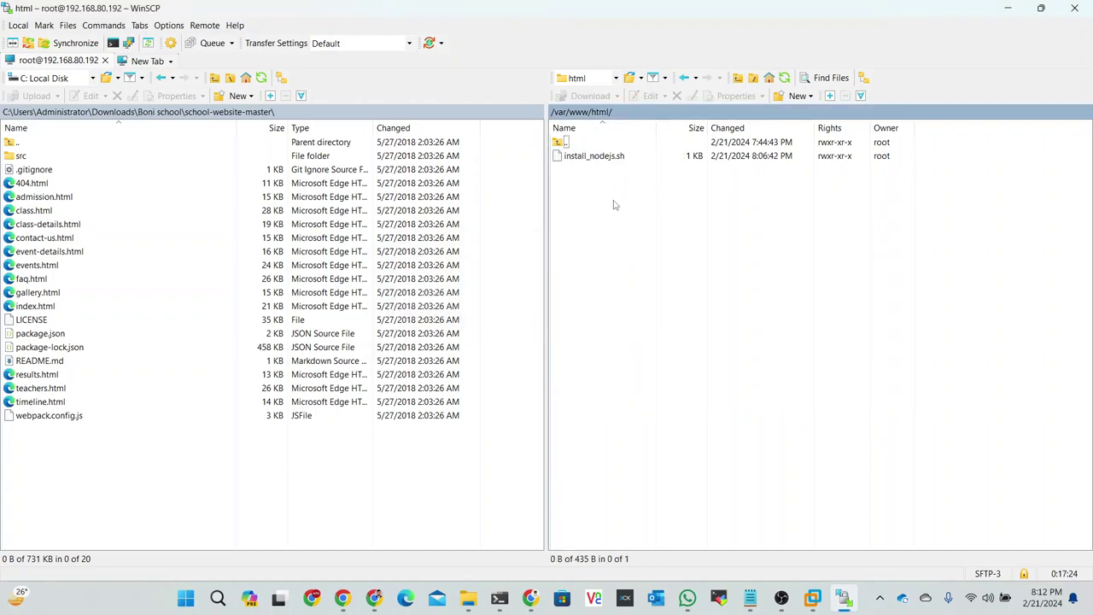
Delete the install_nodejs.sh script from /var/www/html on the server
left_click_drag(596, 159, 592, 158)
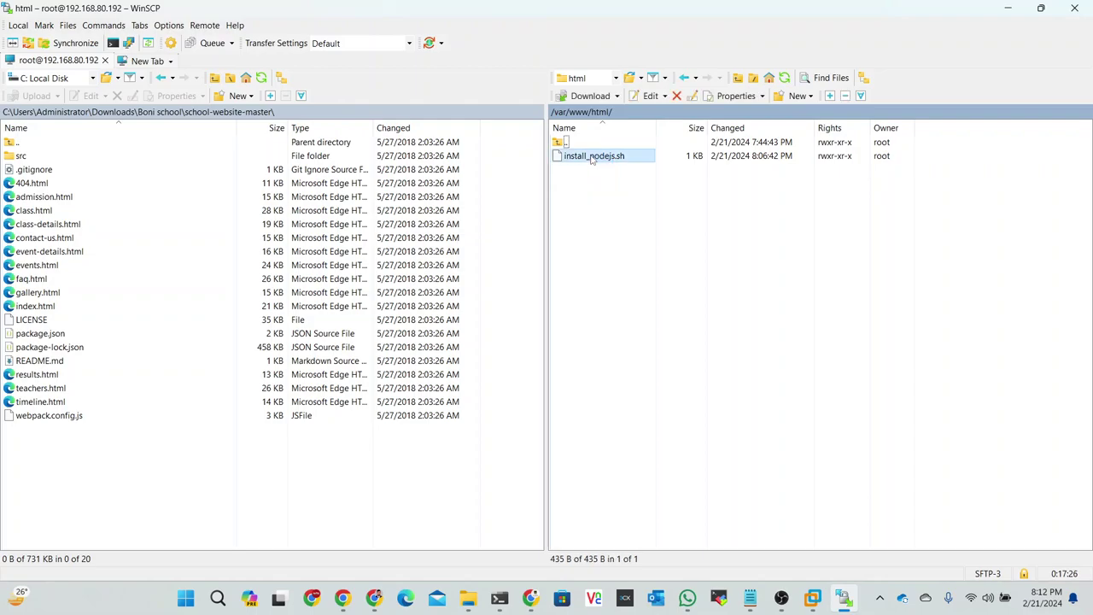
right_click(592, 158)
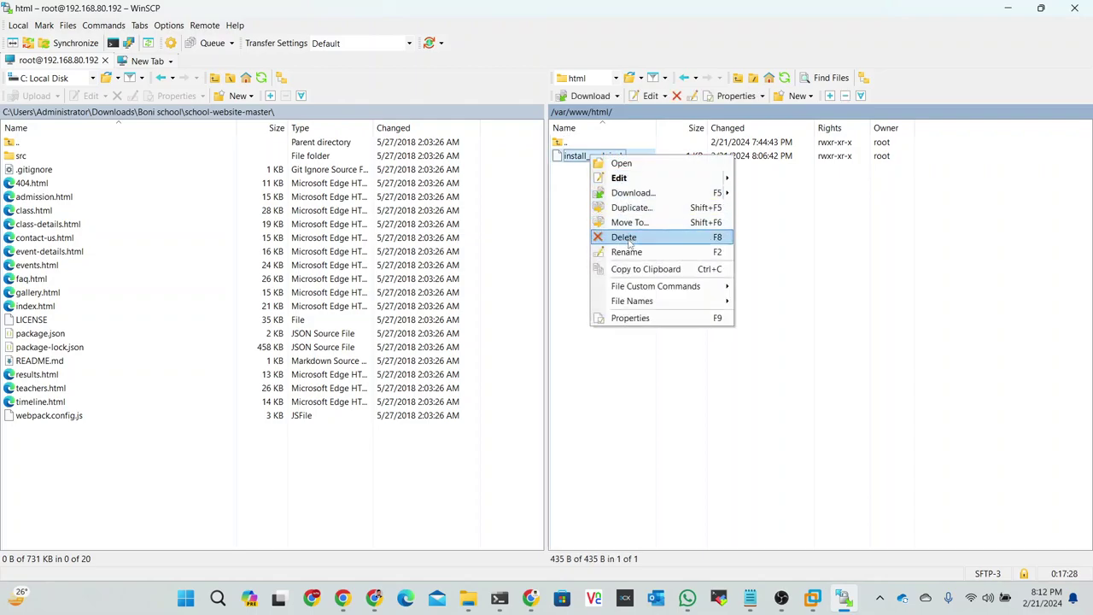
left_click(626, 237)
left_click(565, 321)
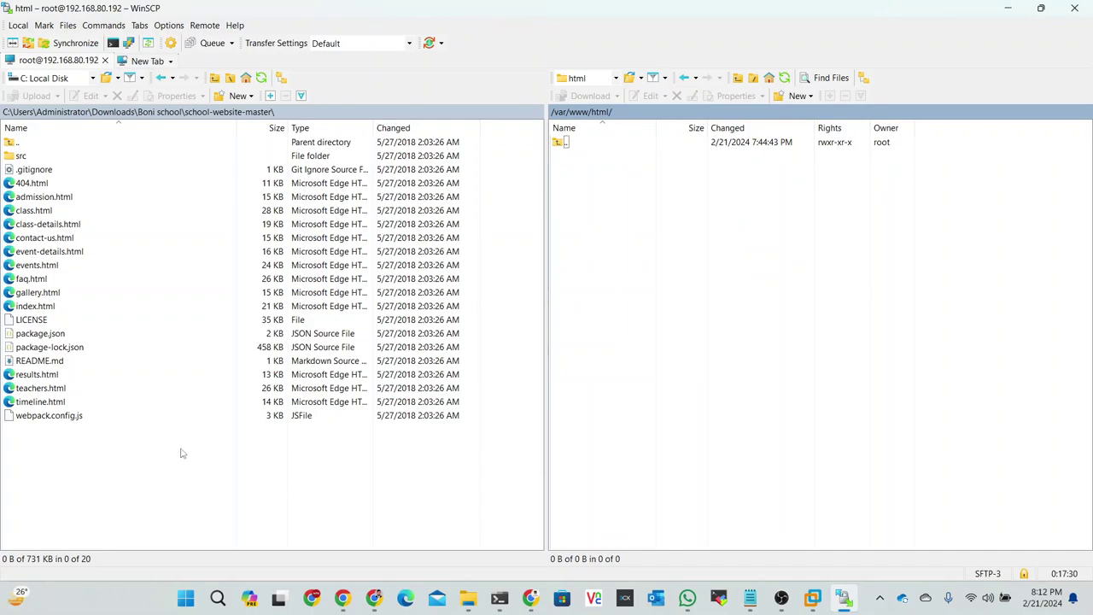
Upload the src folder and all website files from the local school-website-master folder to /var/www/html
left_click_drag(159, 461, 8, 145)
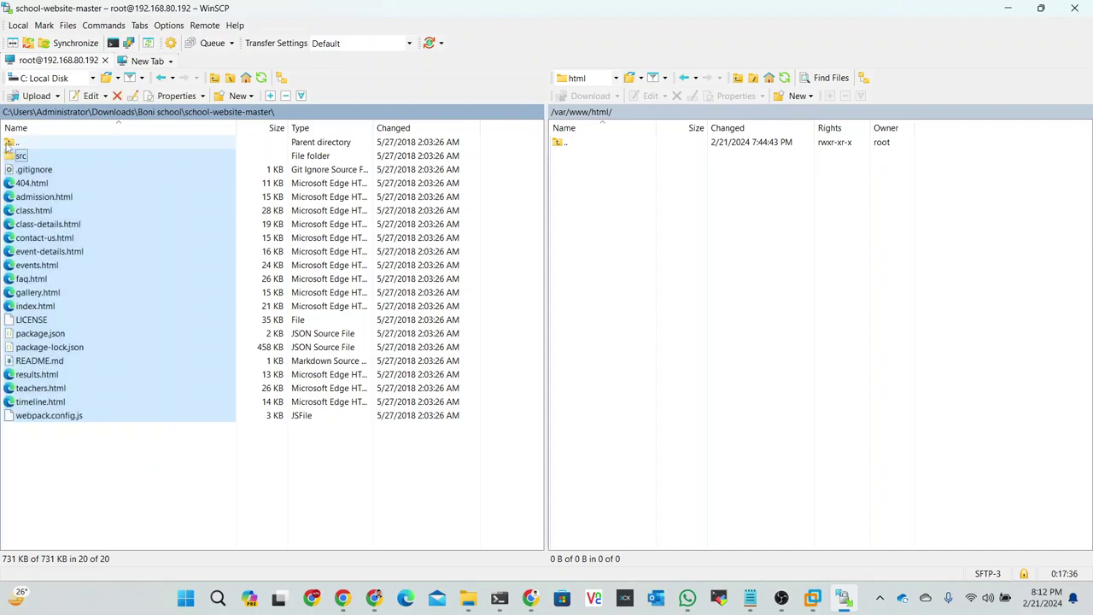
left_click_drag(713, 205, 708, 207)
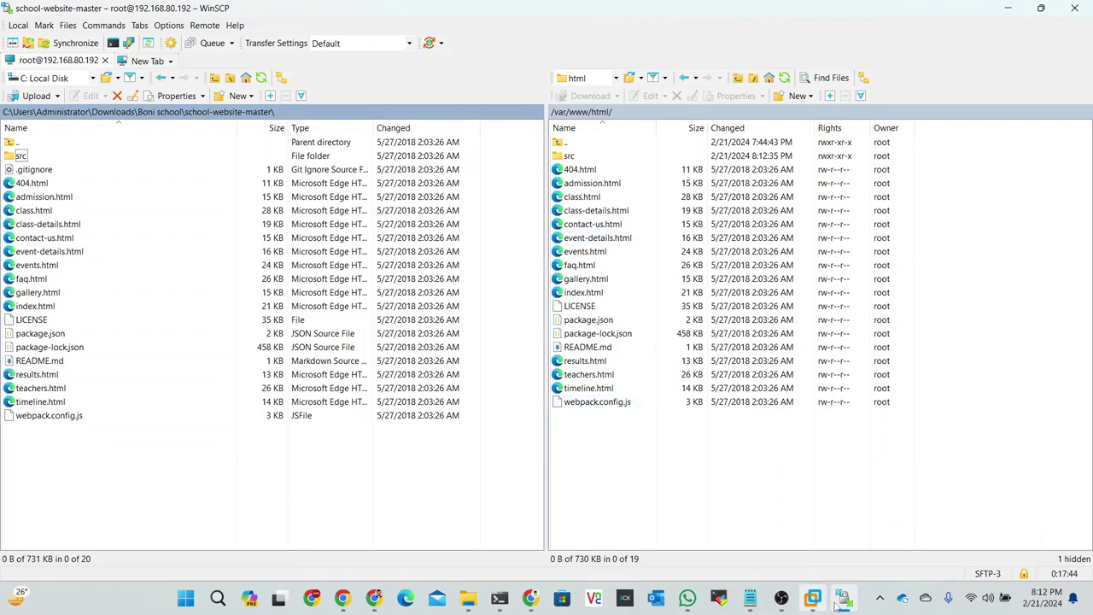
Switch to Chrome and reload the HR High School events page to check the newly uploaded site
mouse_move(843, 600)
left_click(342, 597)
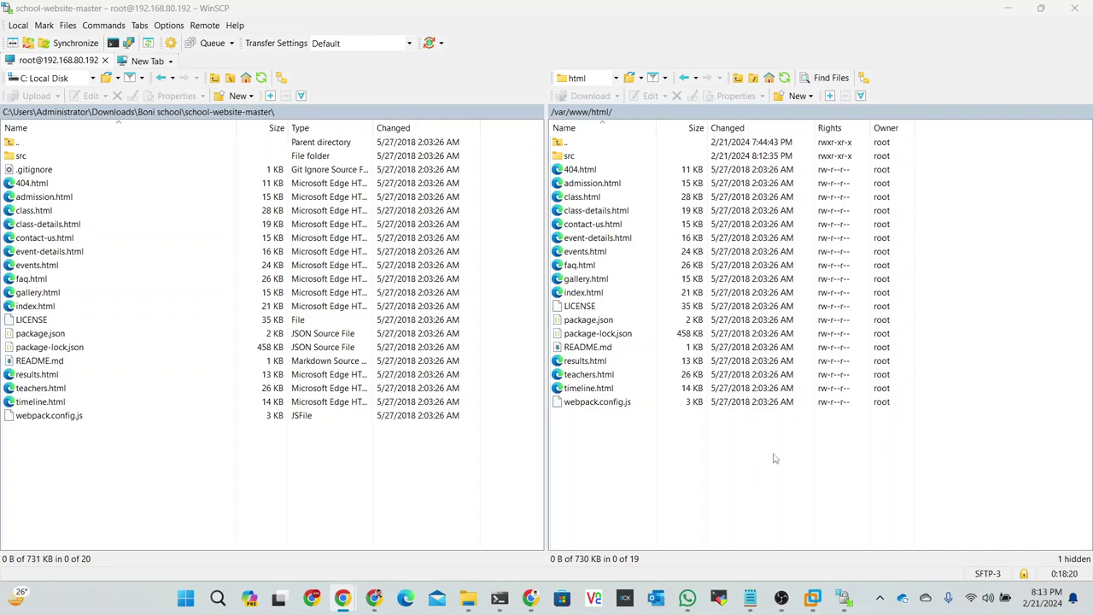
left_click(1006, 16)
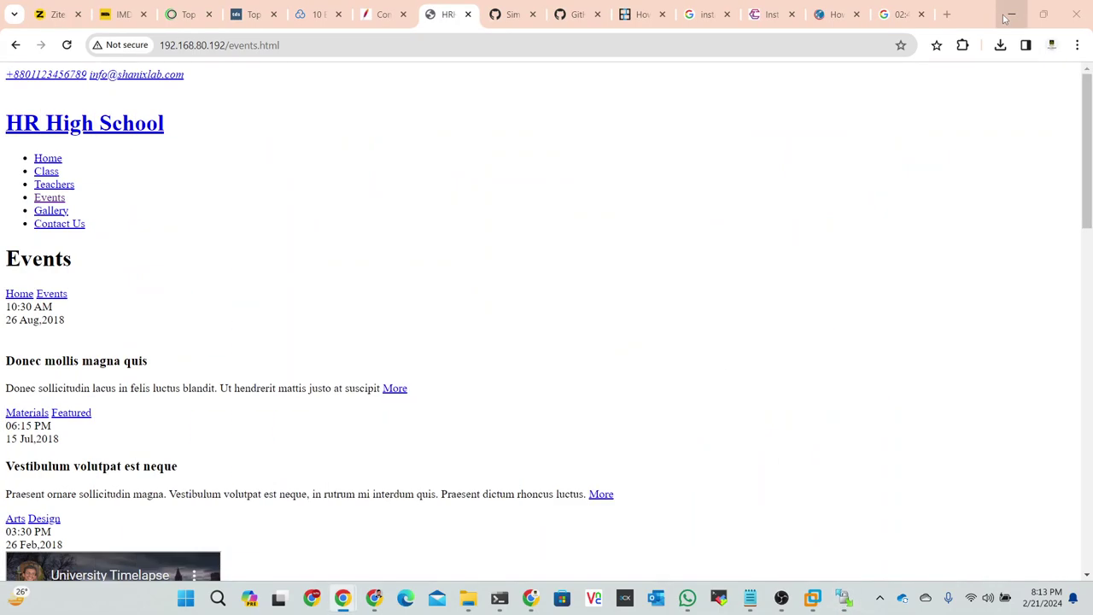
left_click(67, 45)
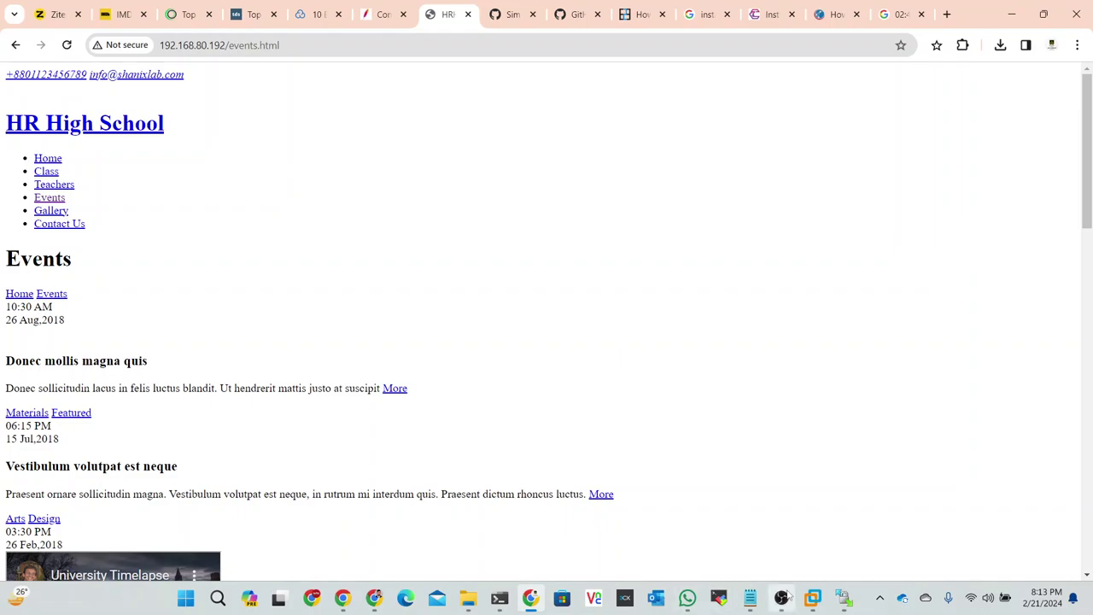
Switch to the terminal and restart the Apache service with systemctl restart httpd
mouse_move(787, 595)
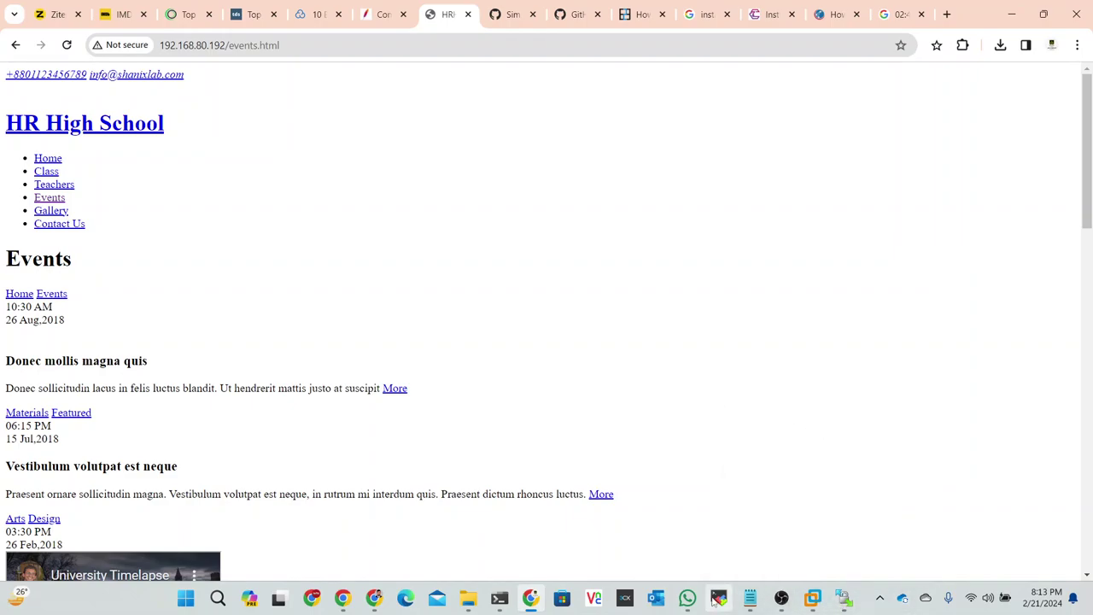
left_click(500, 598)
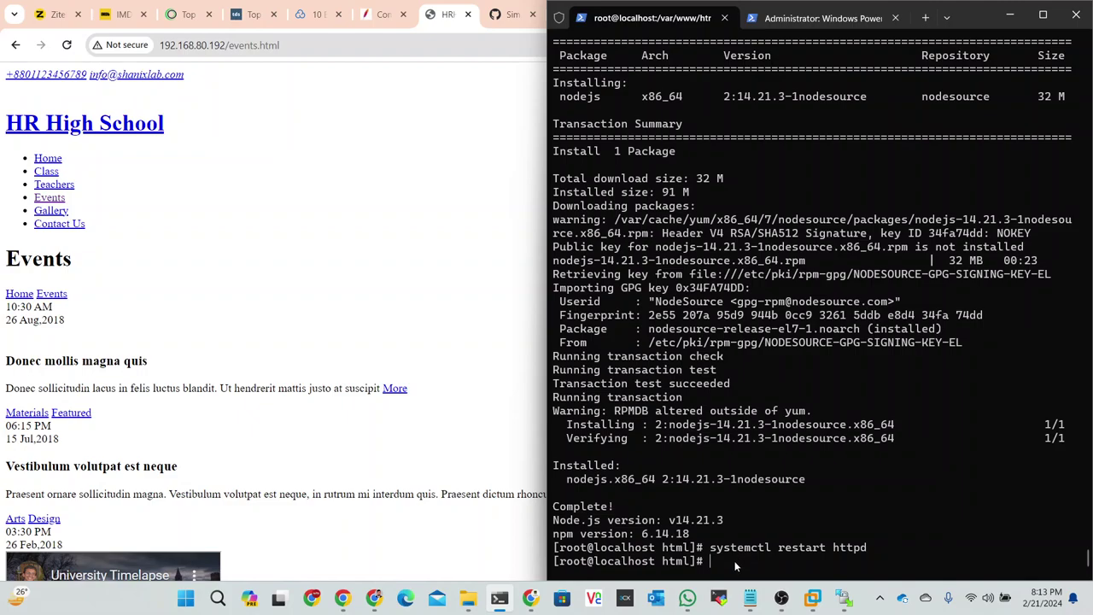
key("Up")
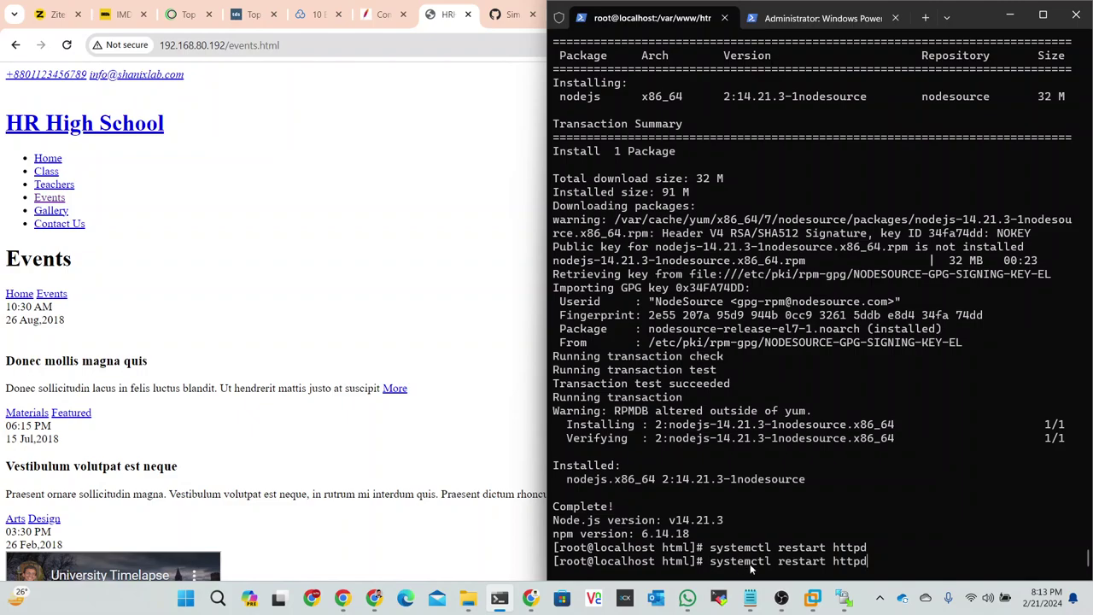
key("Return")
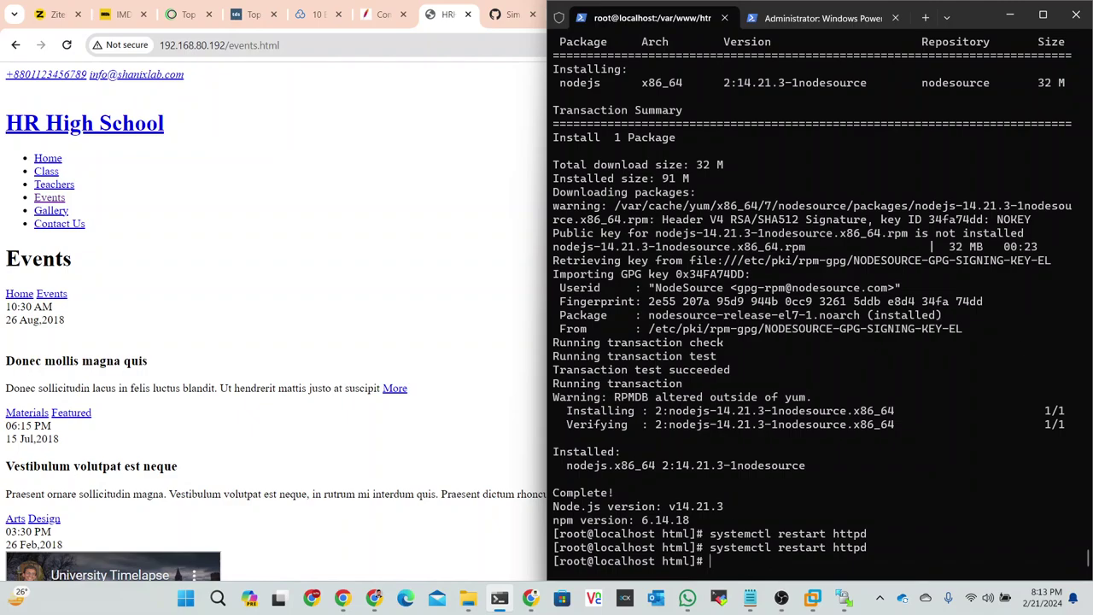
Try to start the Node.js service with sudo systemctl start nodejs, and query its status with sudo systemctl status nodejs
key("alt+Tab")
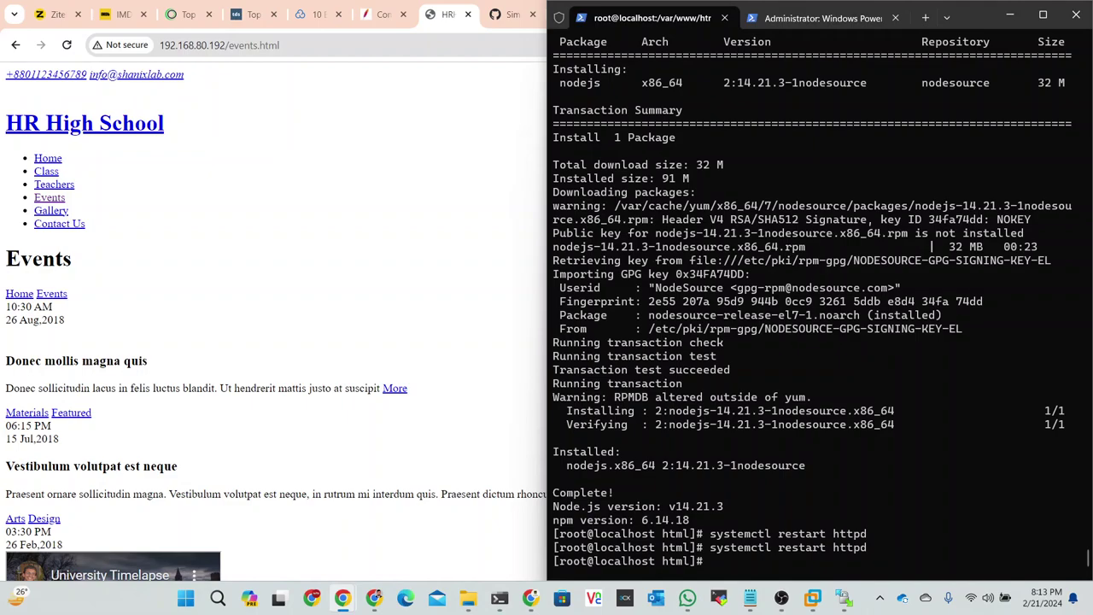
left_click(890, 416)
type("sudo systemctl start nodejs")
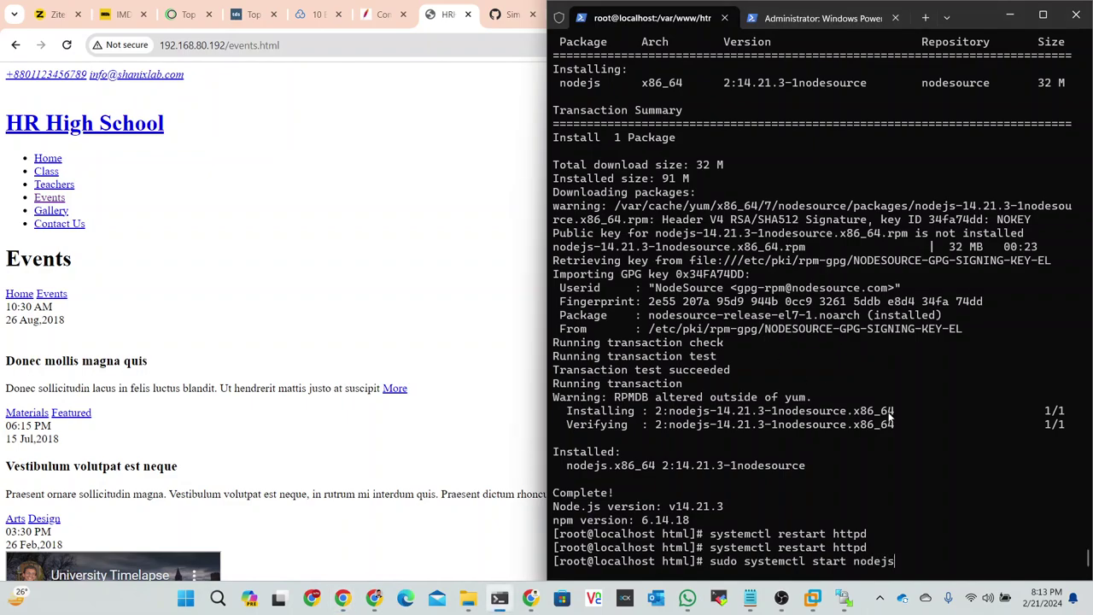
key("Return")
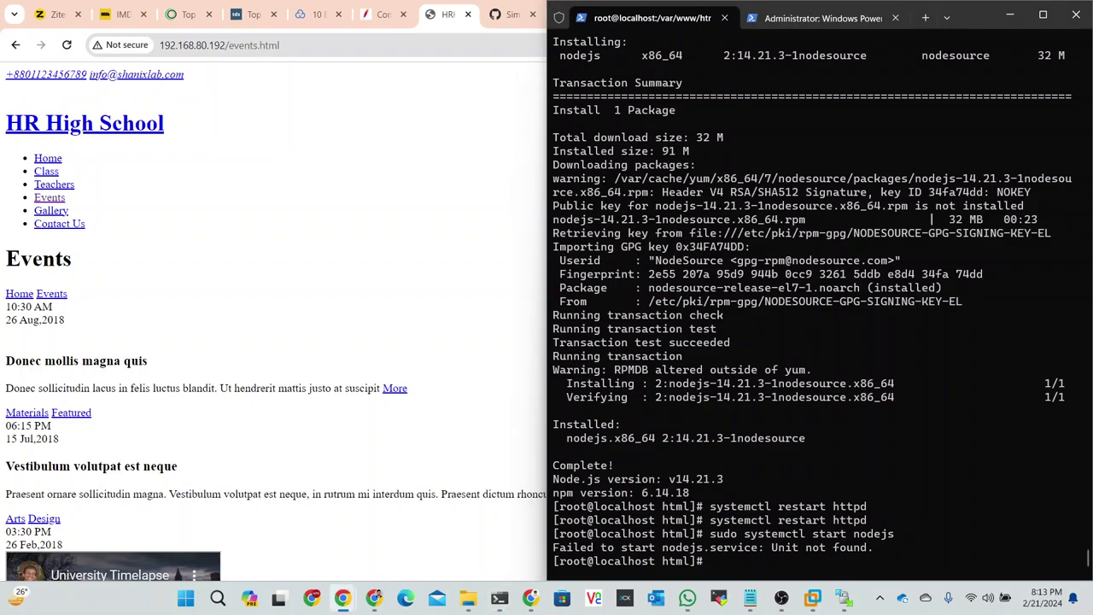
type("sudo systemctl status nodejs")
key("Return")
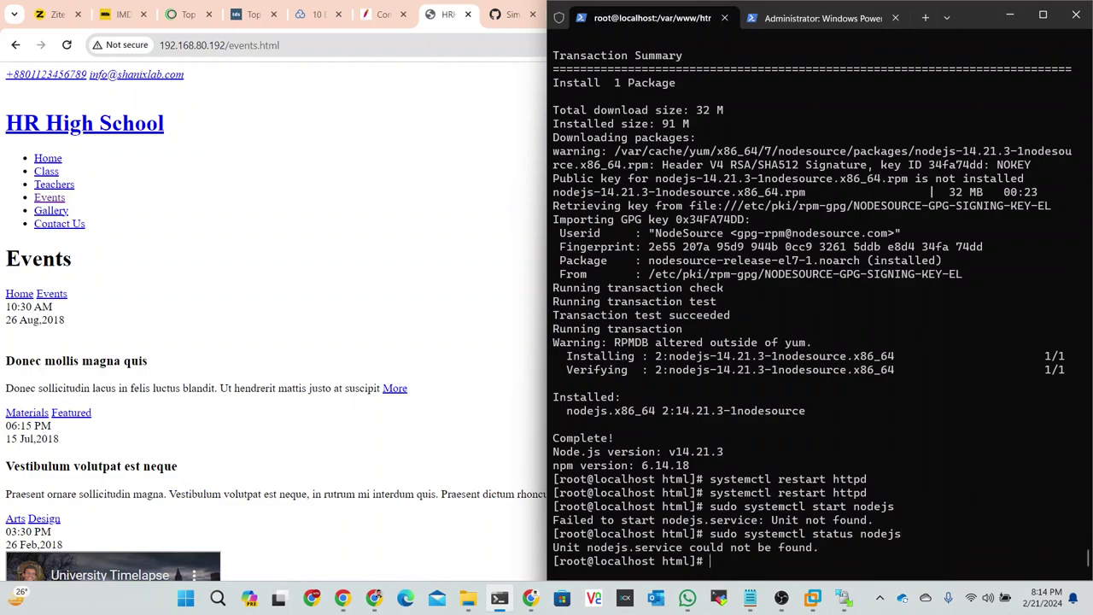
Reload the HR High School events page in Chrome and look through its content to check the styling
left_click(68, 46)
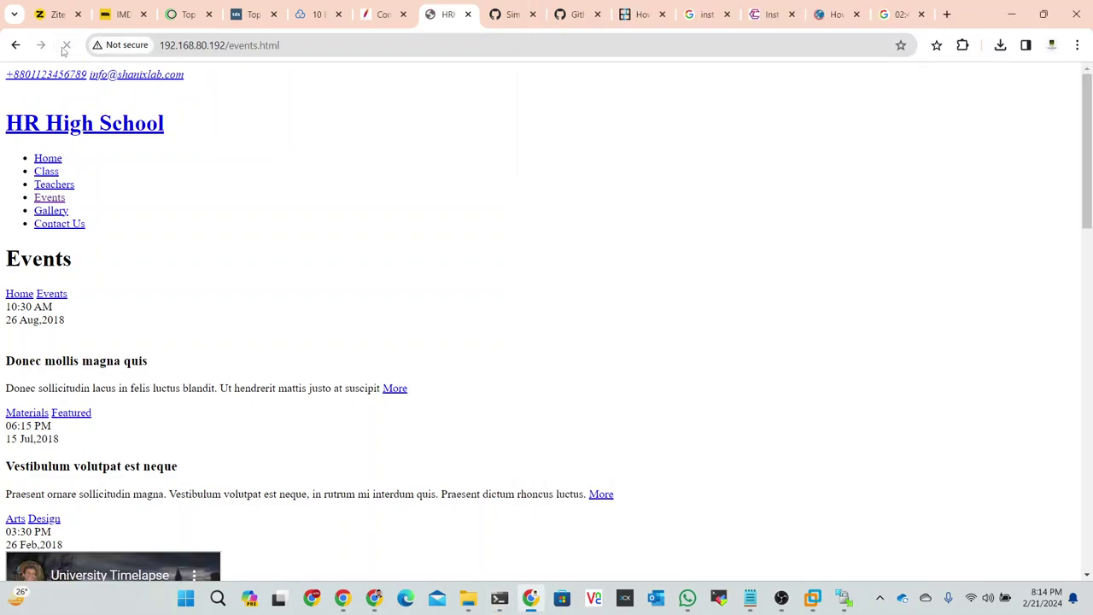
left_click(67, 52)
scroll(417, 255, "down", 15)
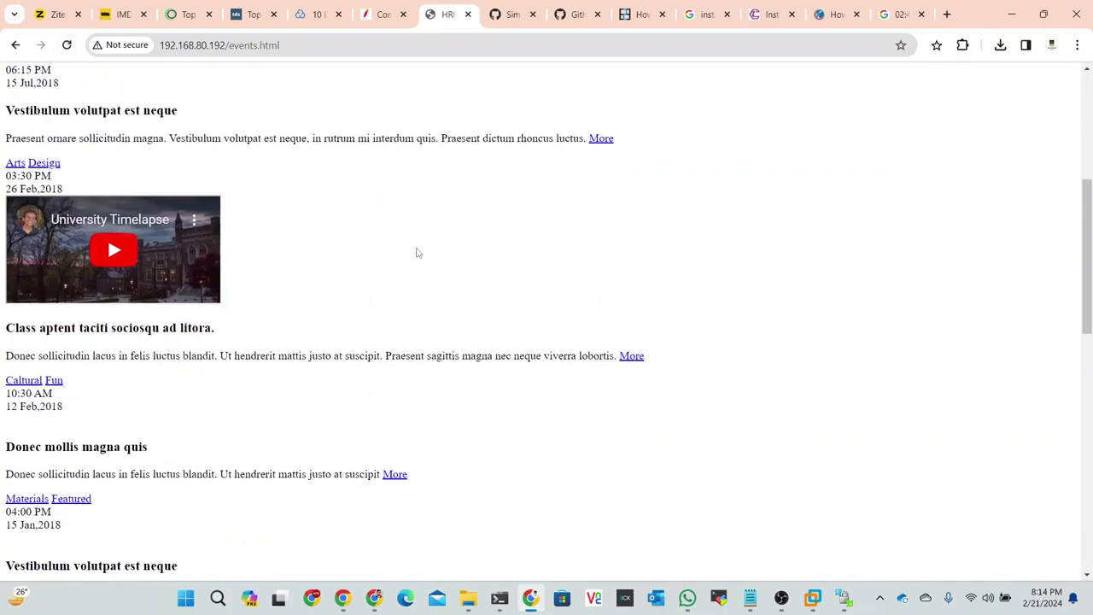
scroll(419, 282, "up", 15)
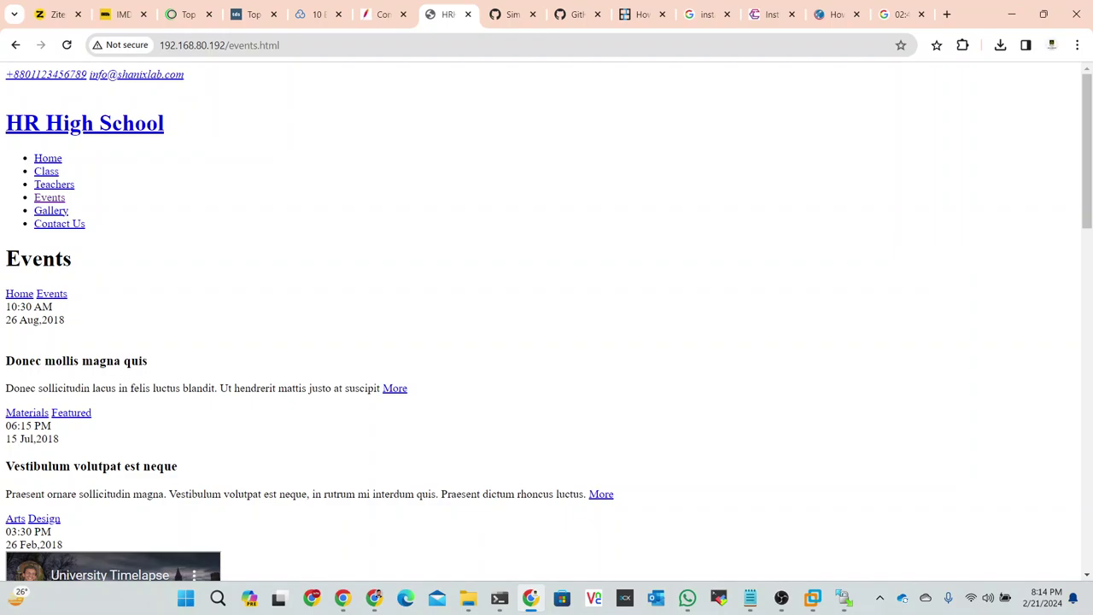
key("alt+Tab")
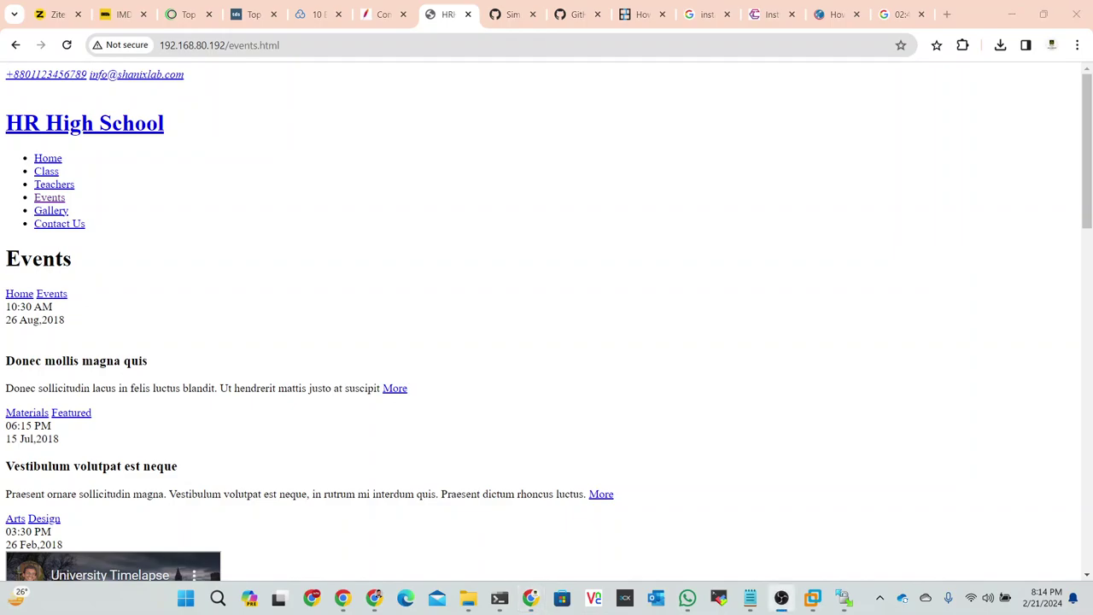